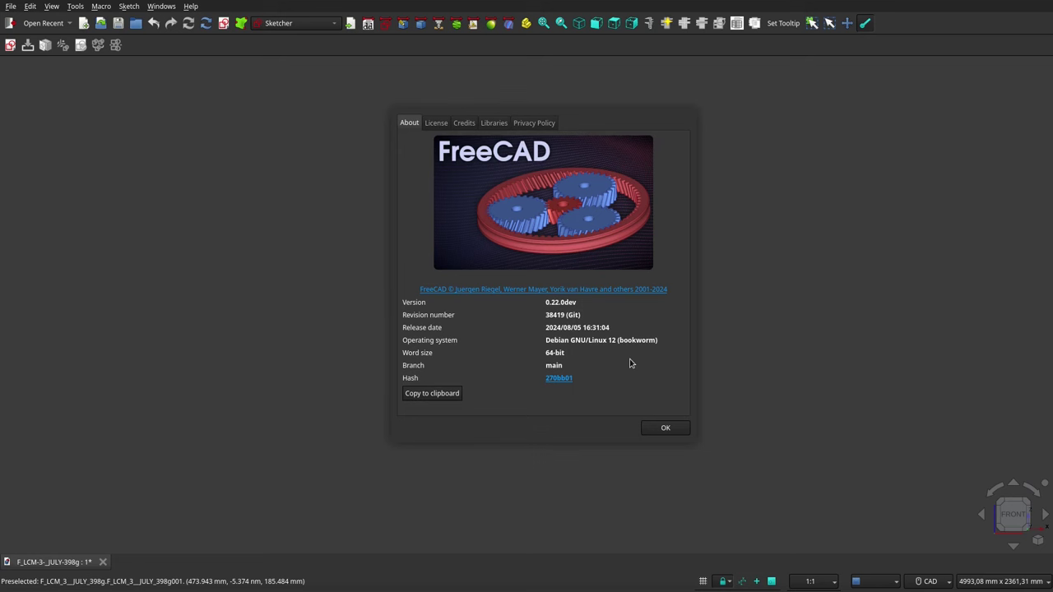
Dismiss the About FreeCAD window to reveal the bracket reference drawing
click(665, 427)
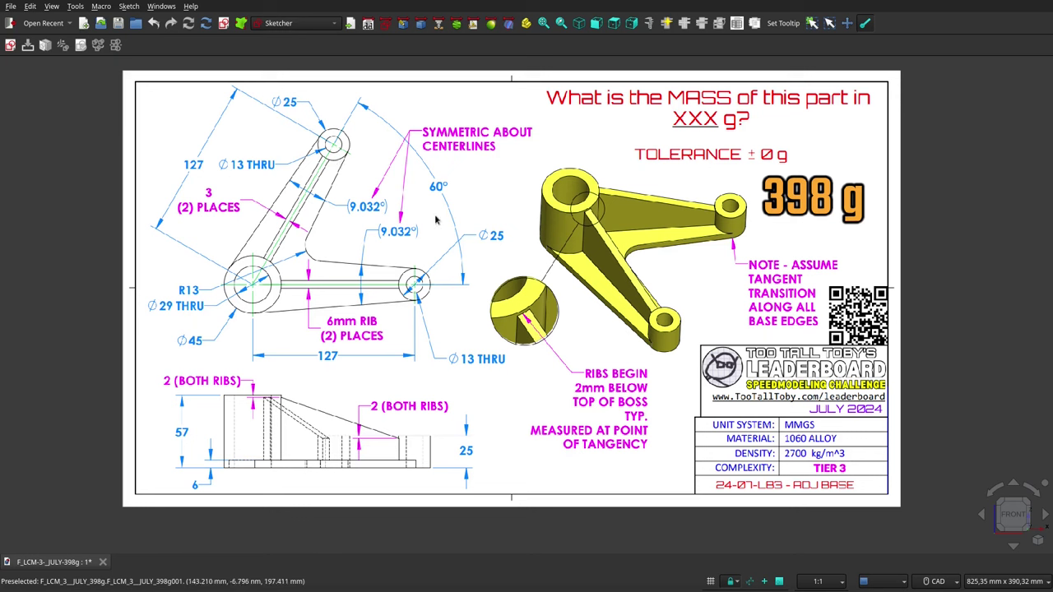
key(2)
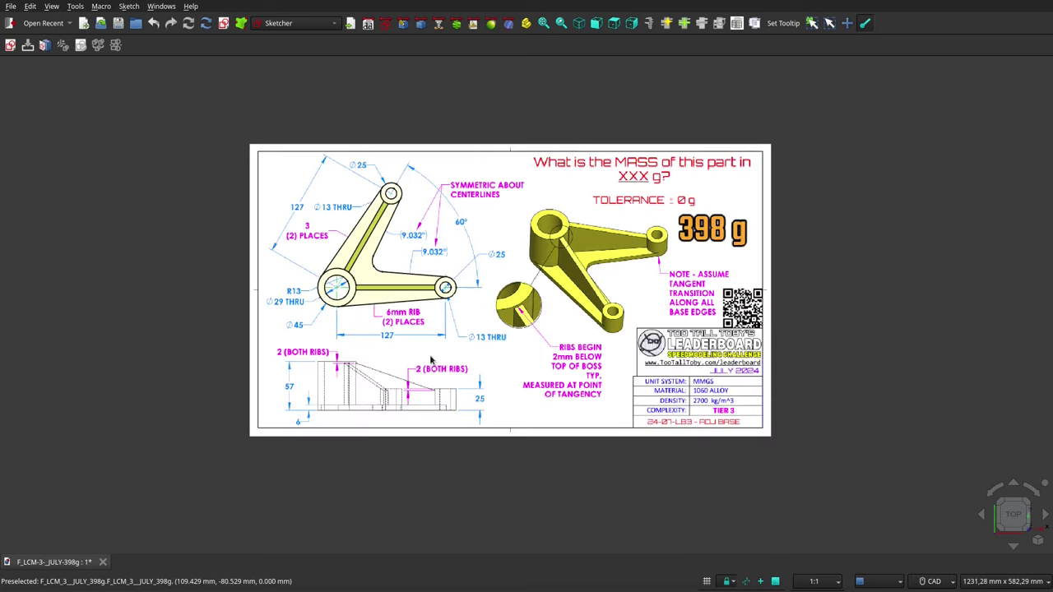
mouse_move(431, 359)
middle_down()
mouse_move(385, 395)
mouse_move(329, 345)
middle_up()
scroll(321, 337, up, 5)
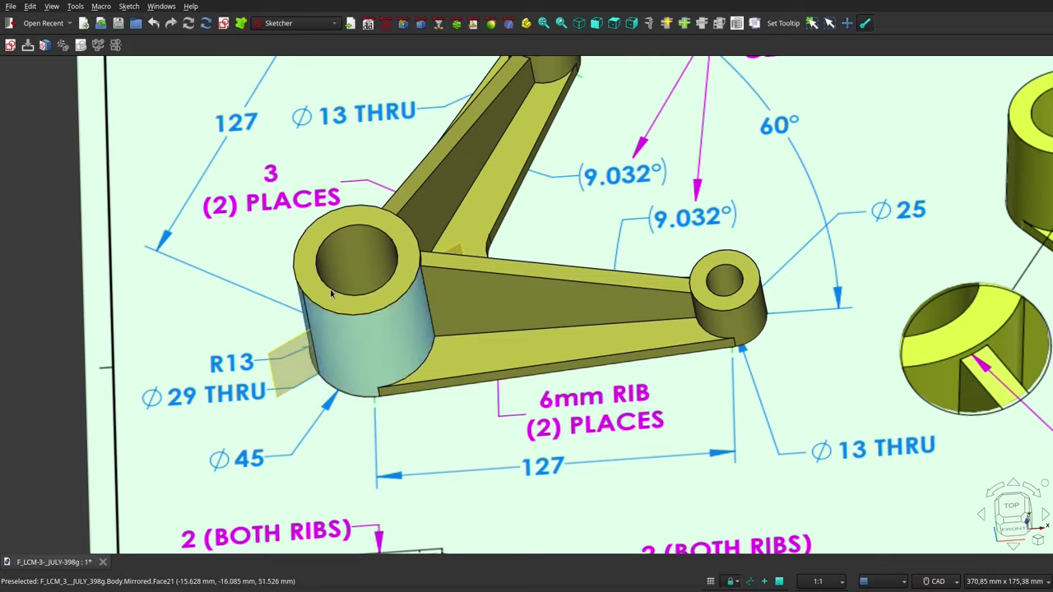
mouse_move(362, 345)
middle_down()
mouse_move(434, 349)
mouse_move(341, 235)
mouse_move(370, 272)
middle_up()
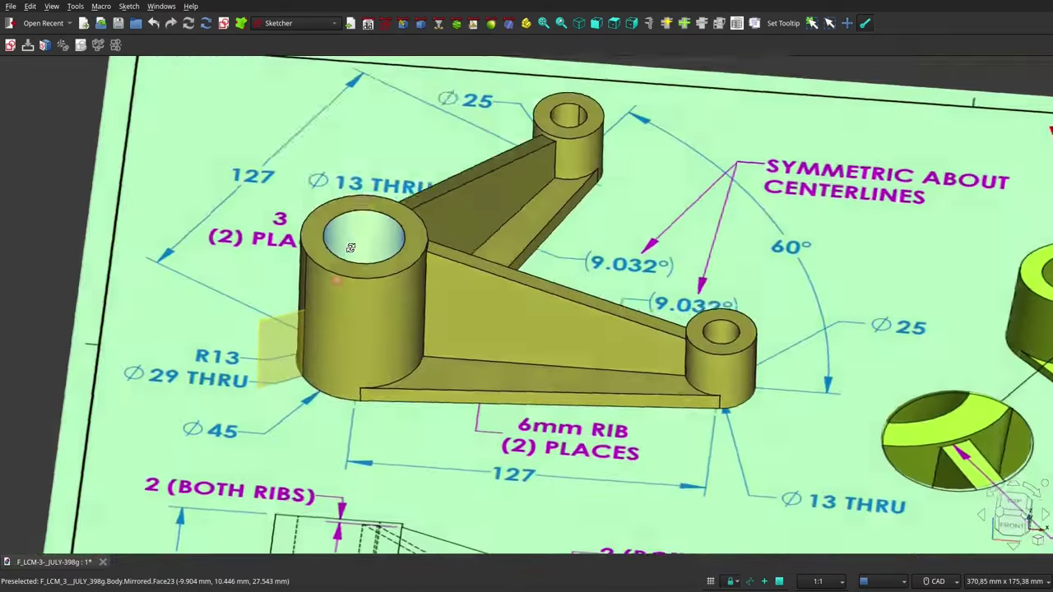
scroll(376, 305, up, 3)
scroll(386, 338, up, 2)
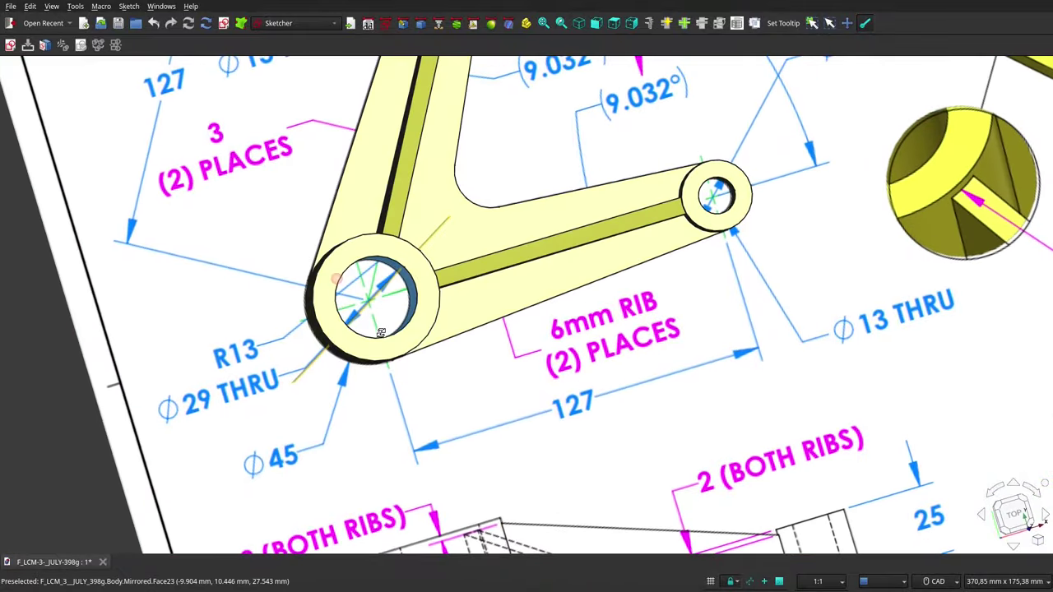
middle_drag(387, 337, 494, 196)
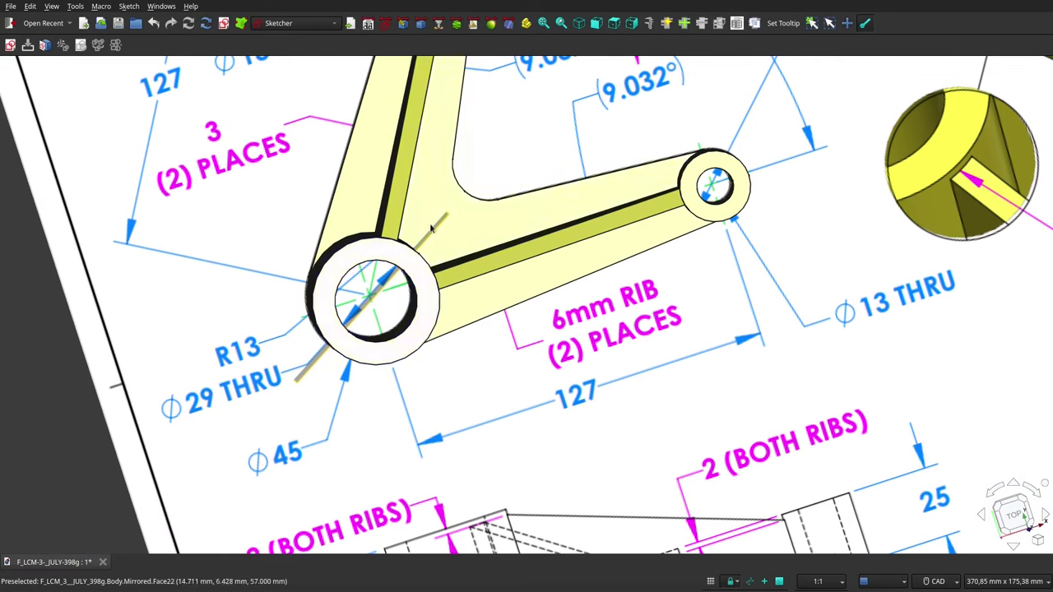
scroll(502, 246, down, 2)
scroll(505, 245, down, 2)
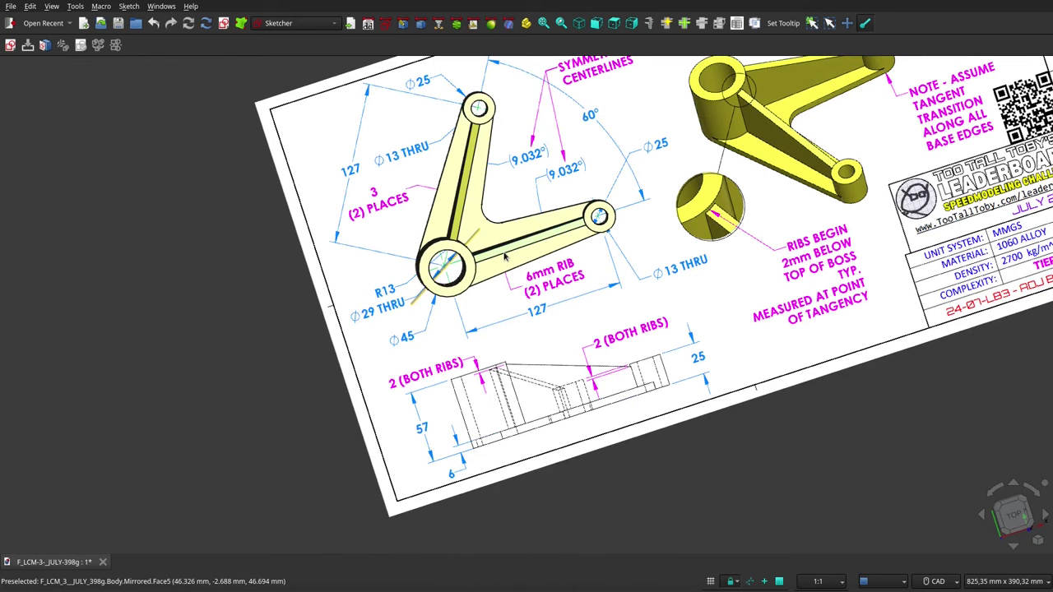
key(2)
scroll(553, 270, up, 3)
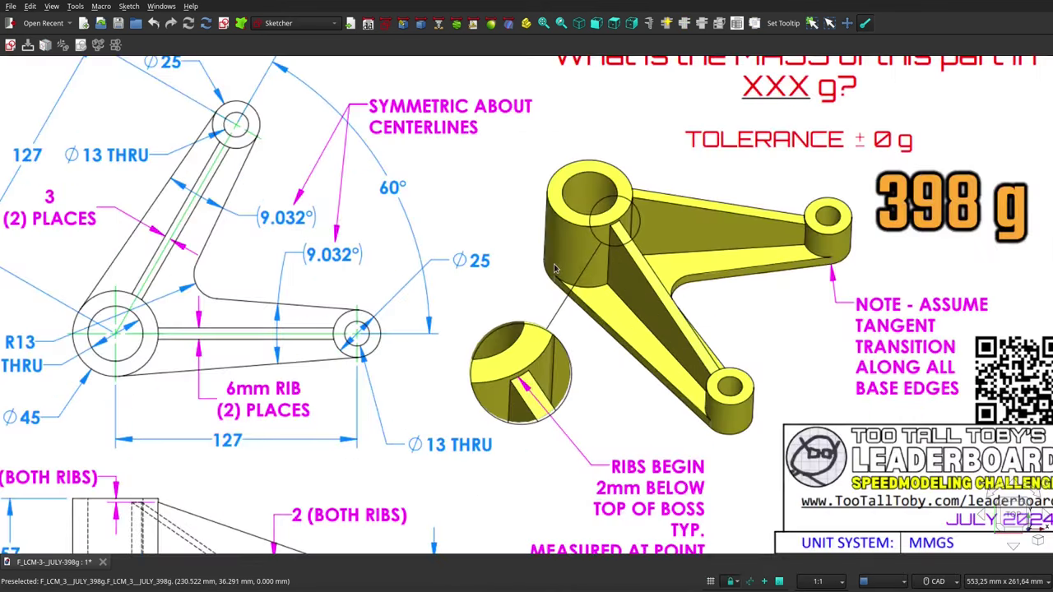
scroll(556, 262, down, 1)
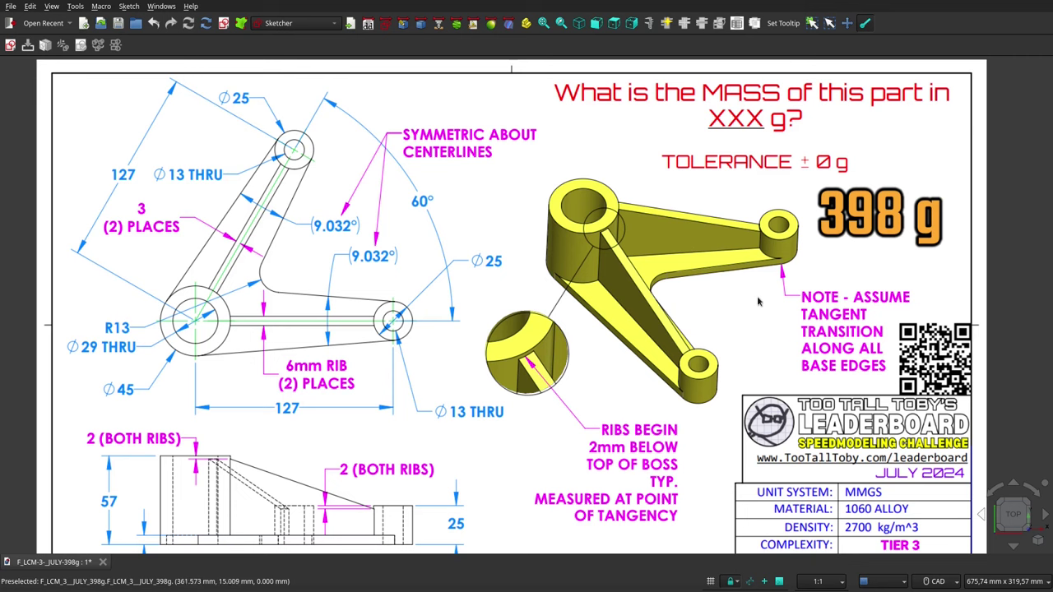
scroll(722, 230, down, 1)
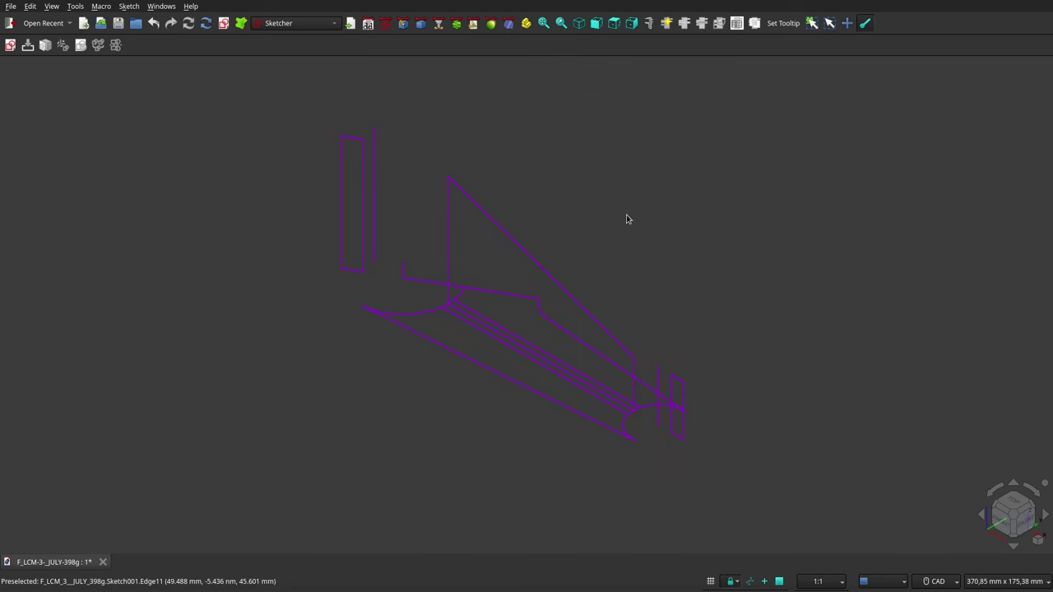
Orbit and zoom in on the purple sketch wireframes to get an oblique view
mouse_move(627, 218)
middle_down()
mouse_move(572, 257)
mouse_move(633, 233)
mouse_move(644, 190)
mouse_move(615, 214)
mouse_move(626, 228)
middle_up()
scroll(547, 263, up, 1)
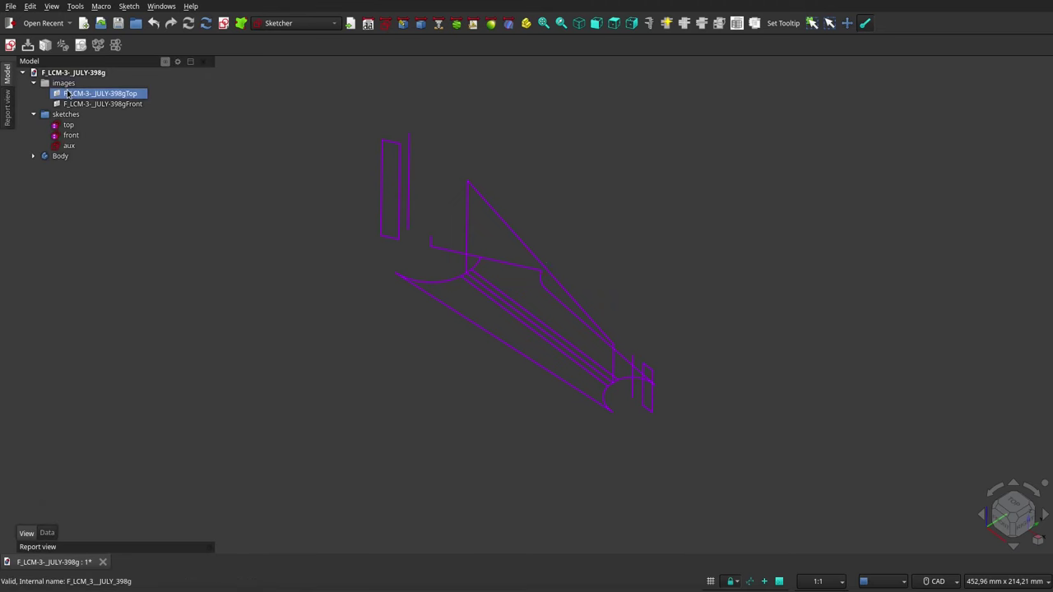
Show the top reference drawing image and view it from above
click(98, 93)
key(space)
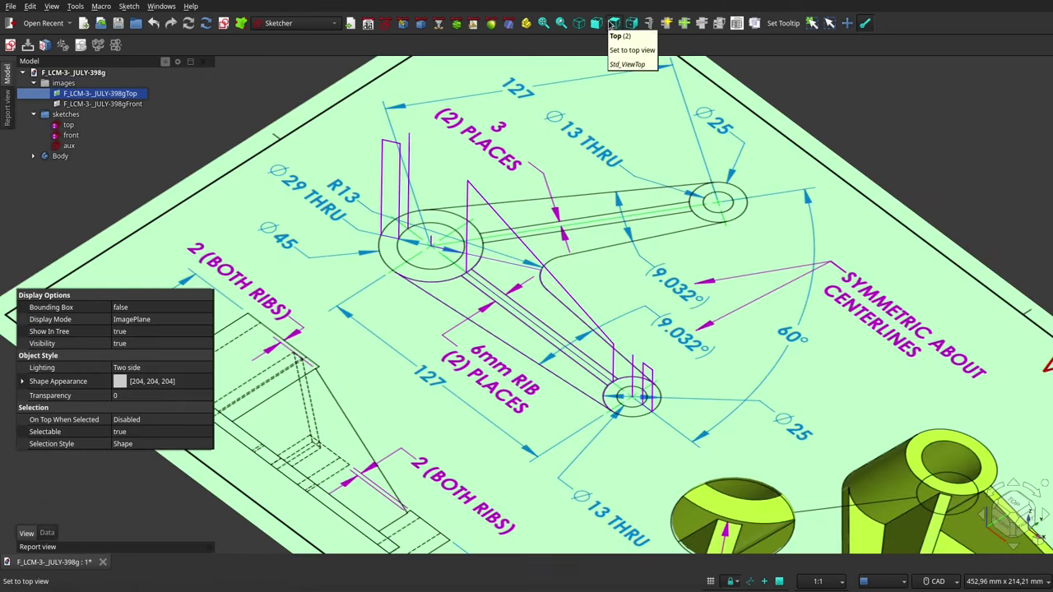
click(613, 23)
scroll(554, 194, down, 3)
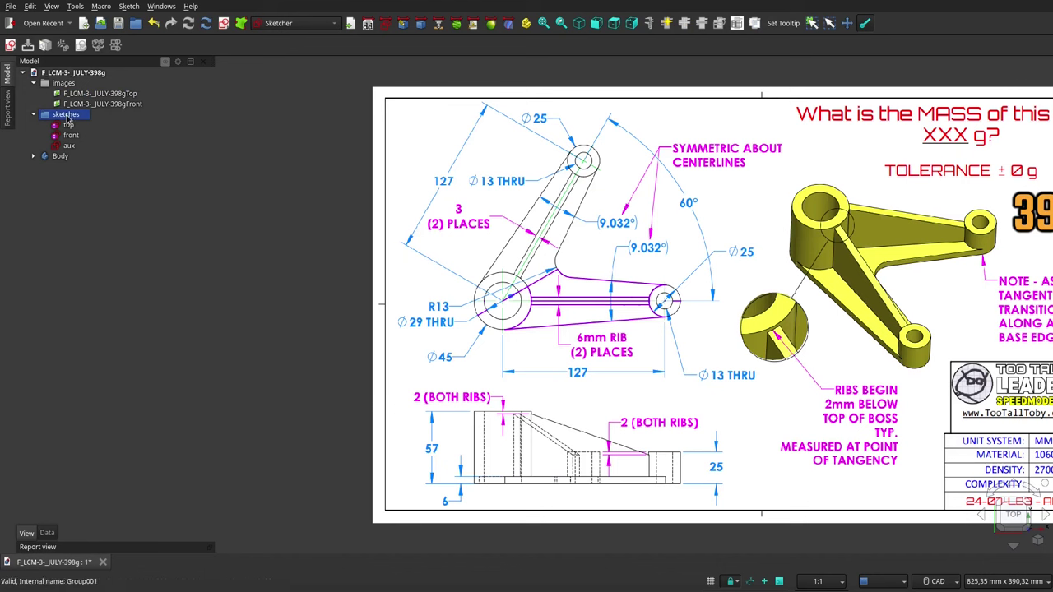
Toggle the sketches group off and on, and compare the sketches in front view
click(67, 116)
key(space)
key(space)
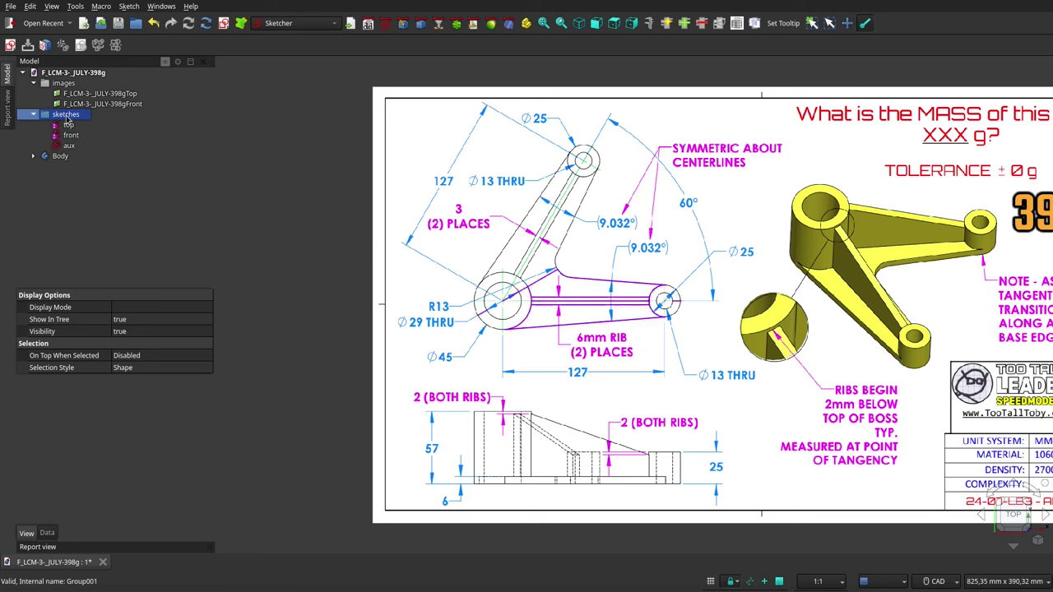
key(space)
key(space)
key(space)
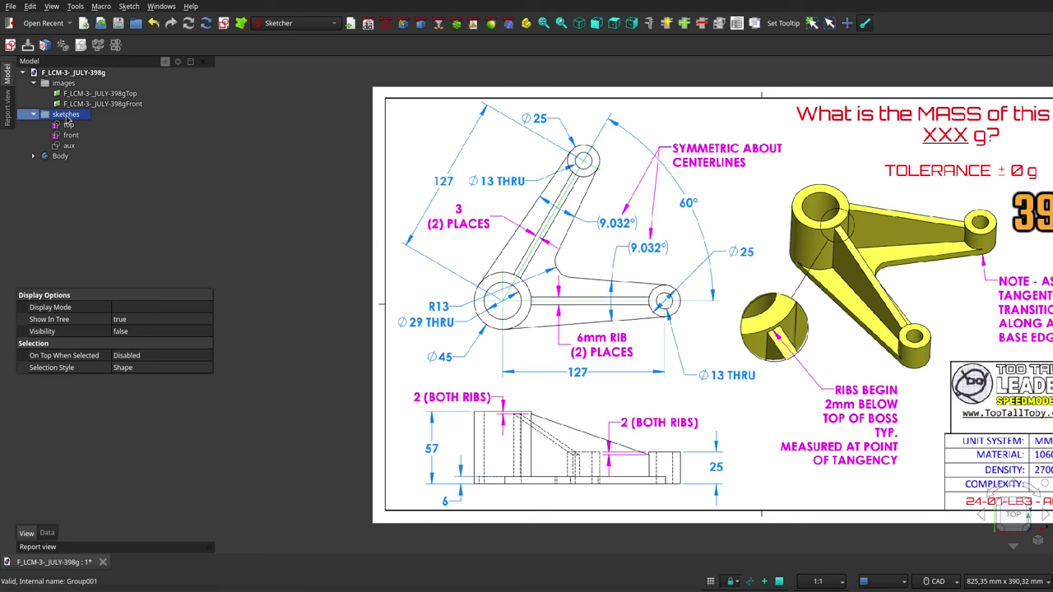
click(595, 23)
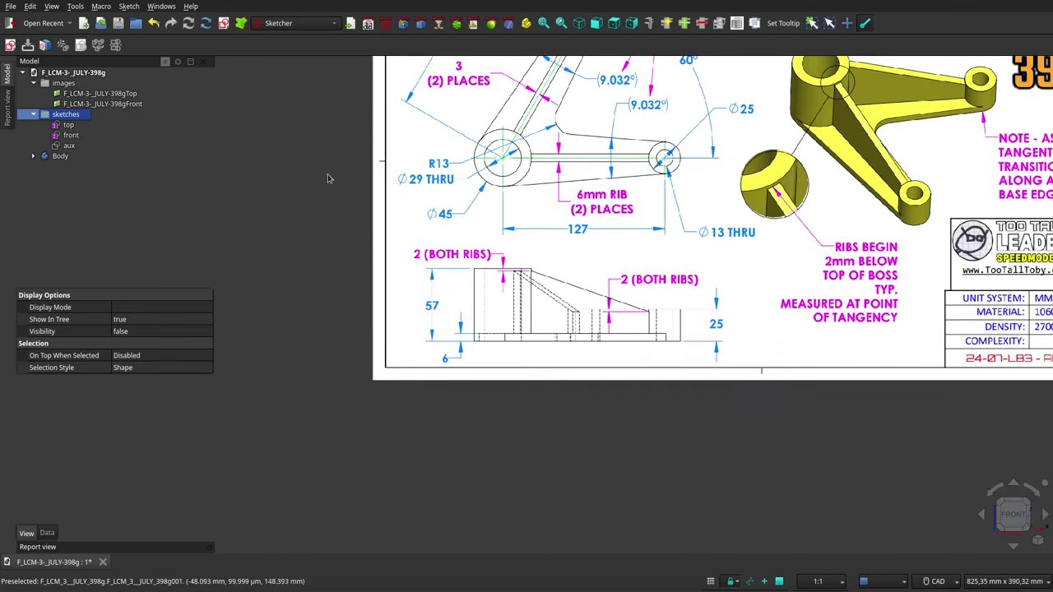
click(73, 135)
key(space)
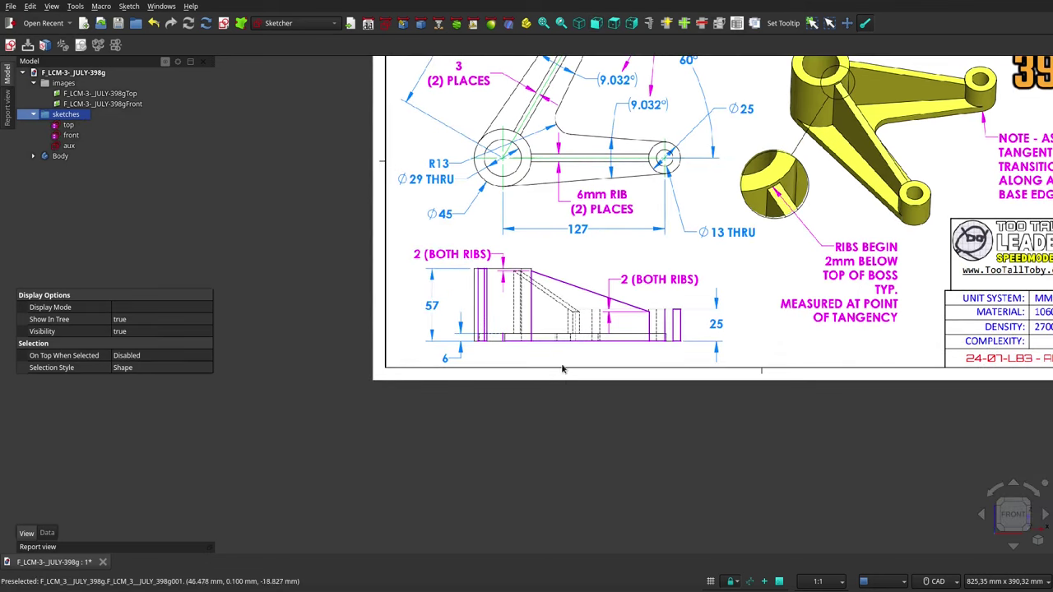
Hide both reference drawing images and make the aux sketch visible
click(99, 103)
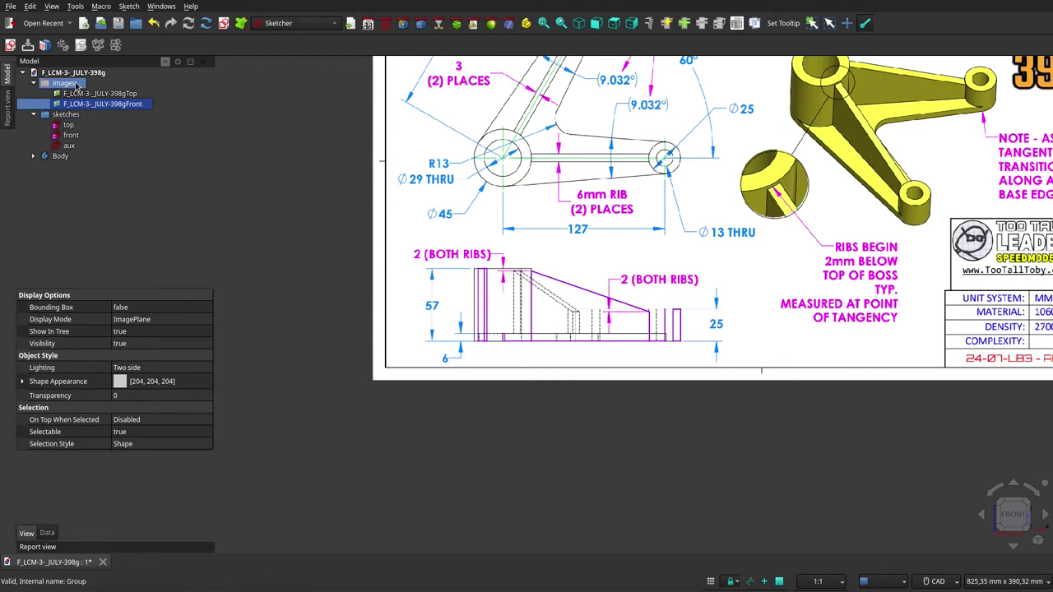
click(75, 85)
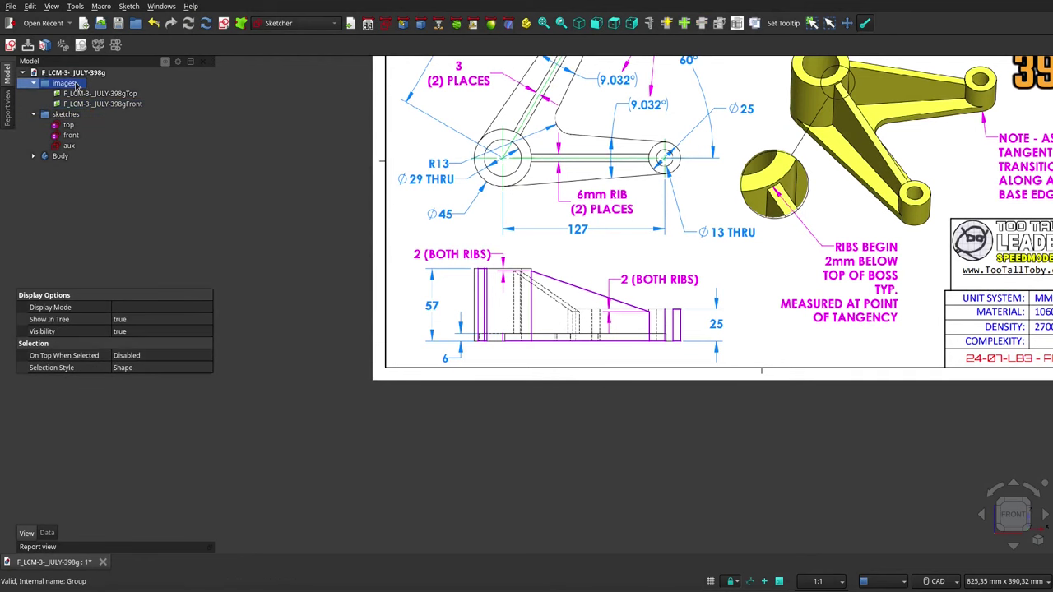
key(space)
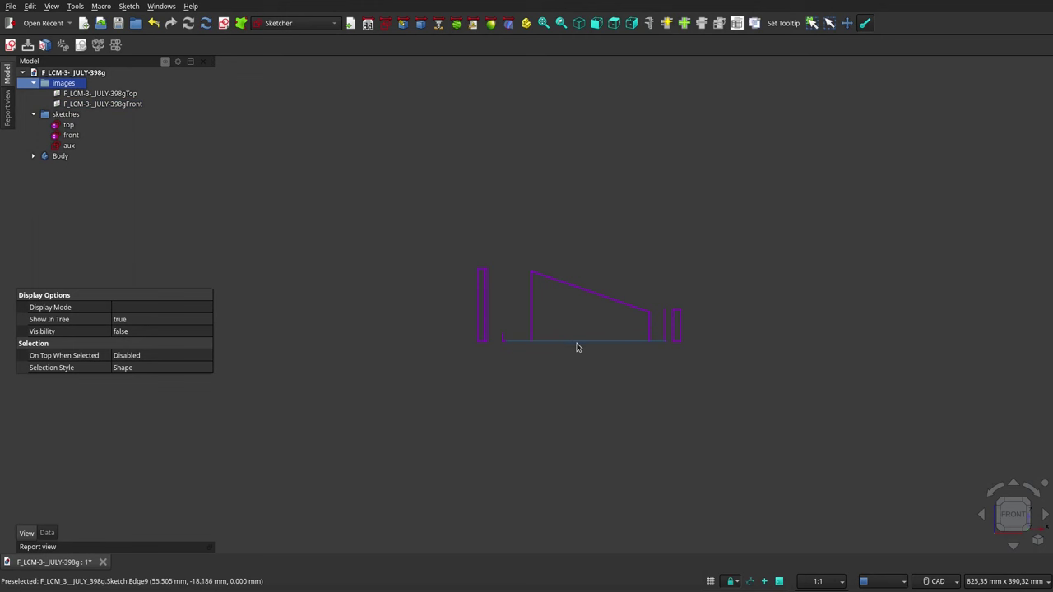
scroll(572, 341, up, 3)
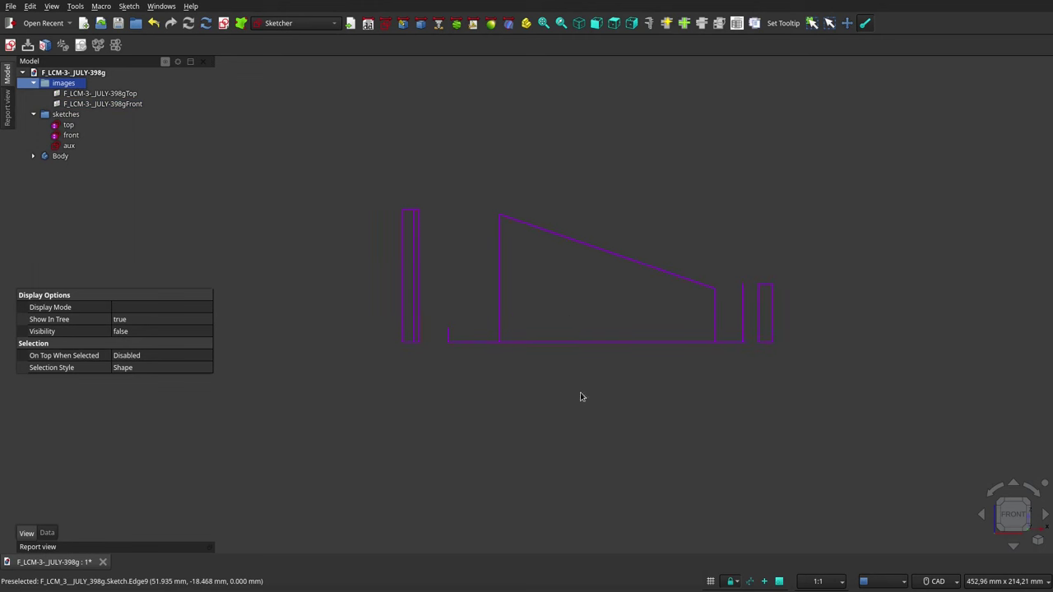
click(68, 125)
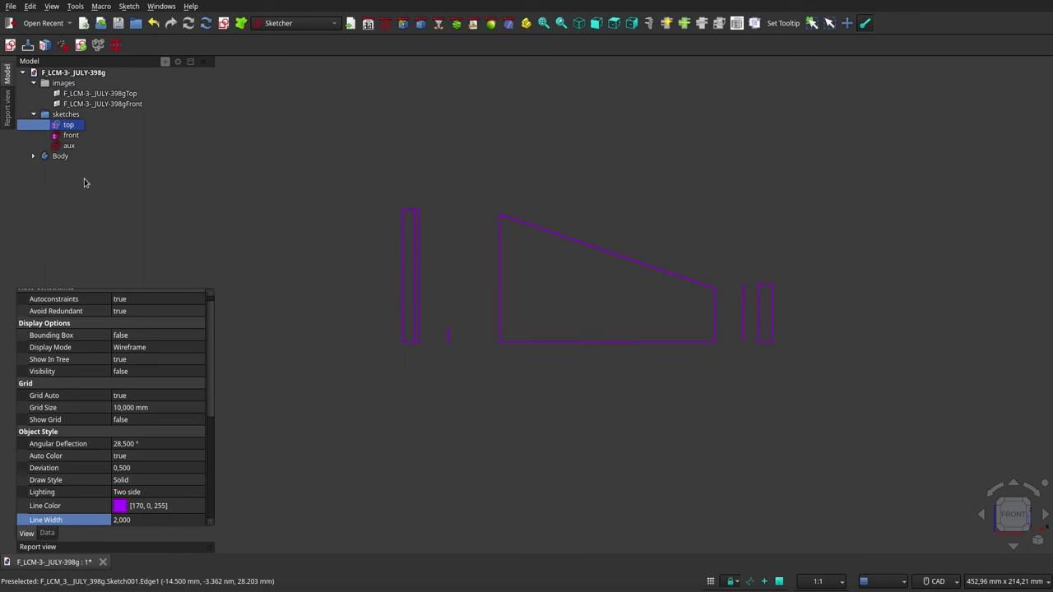
click(70, 145)
key(space)
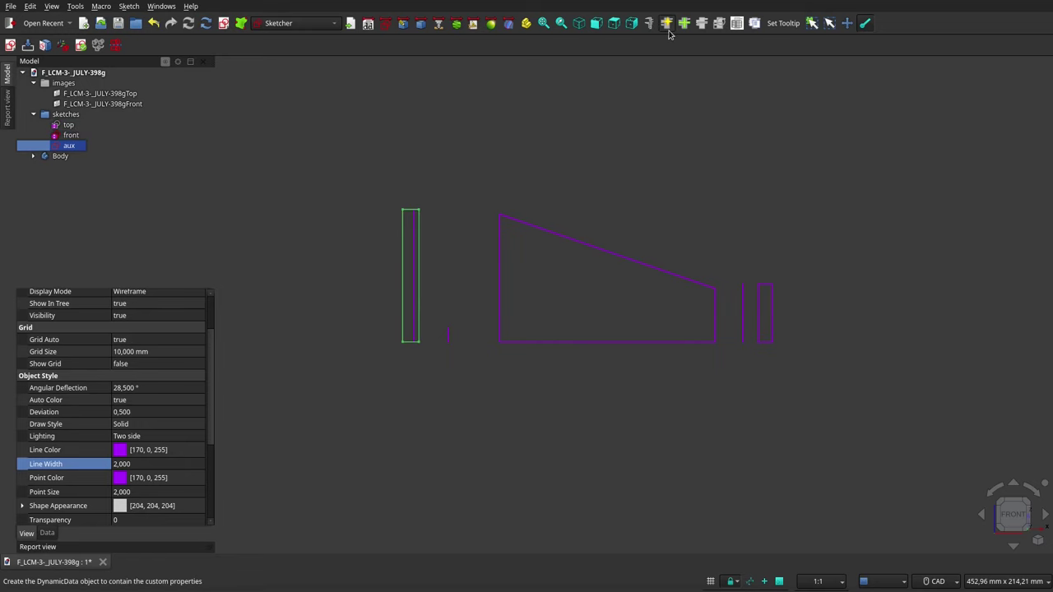
In Top view, compare the top reference image with the top, front and aux sketches
click(97, 97)
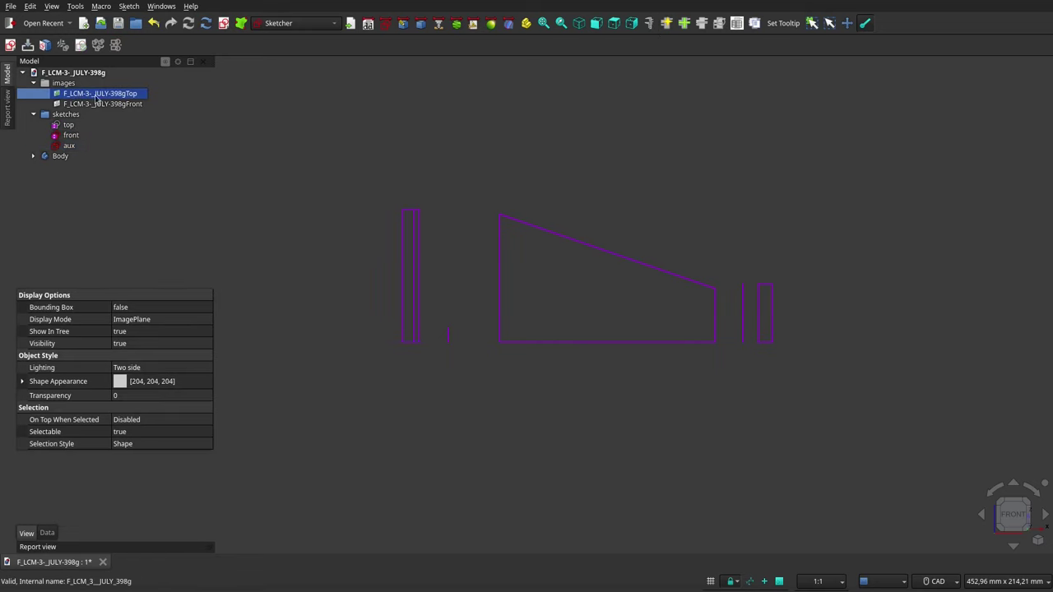
click(616, 26)
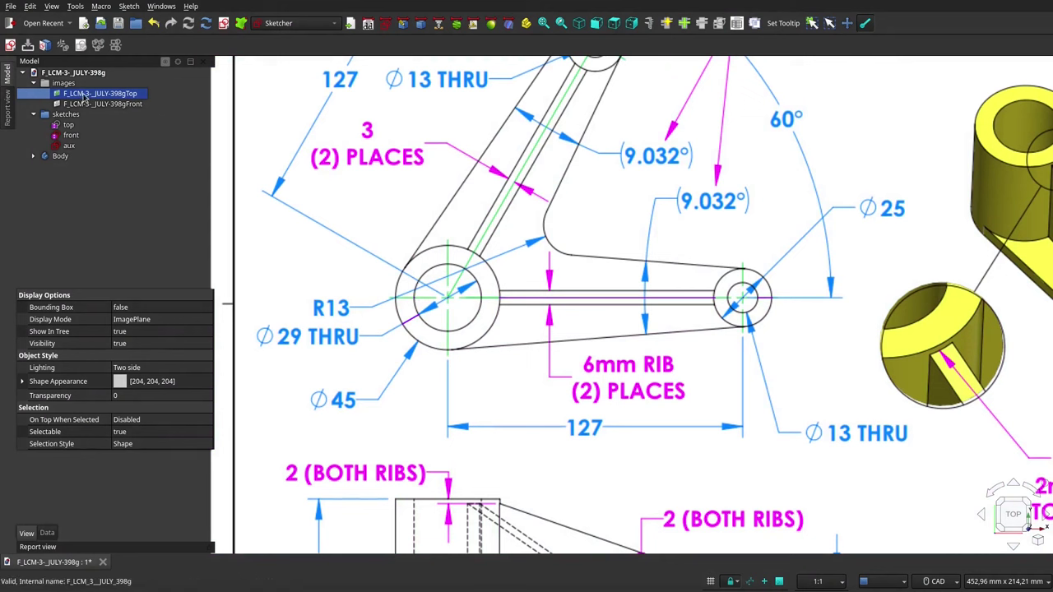
click(69, 125)
click(72, 136)
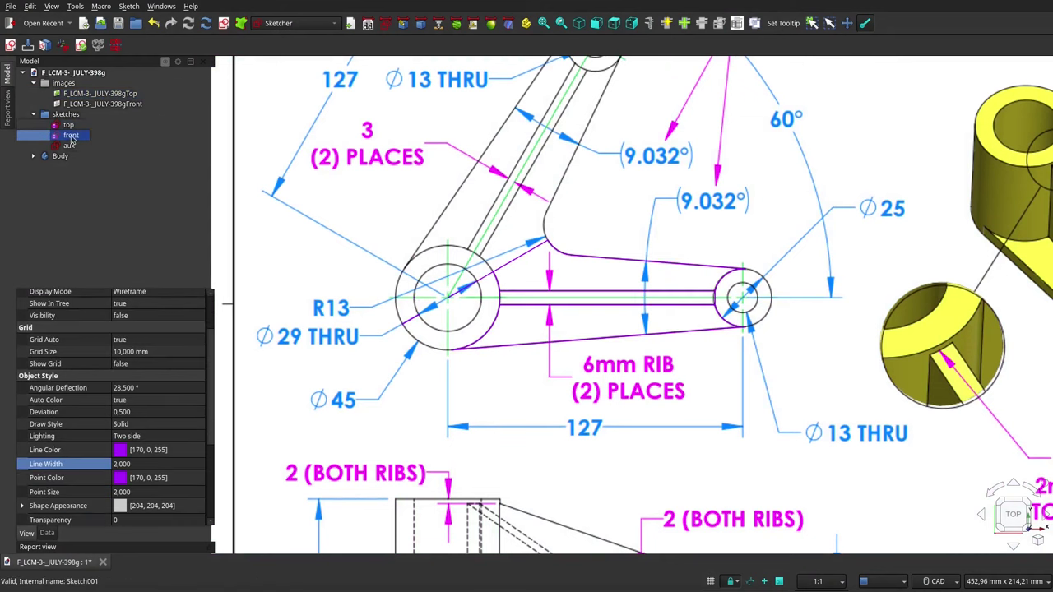
click(69, 146)
click(94, 94)
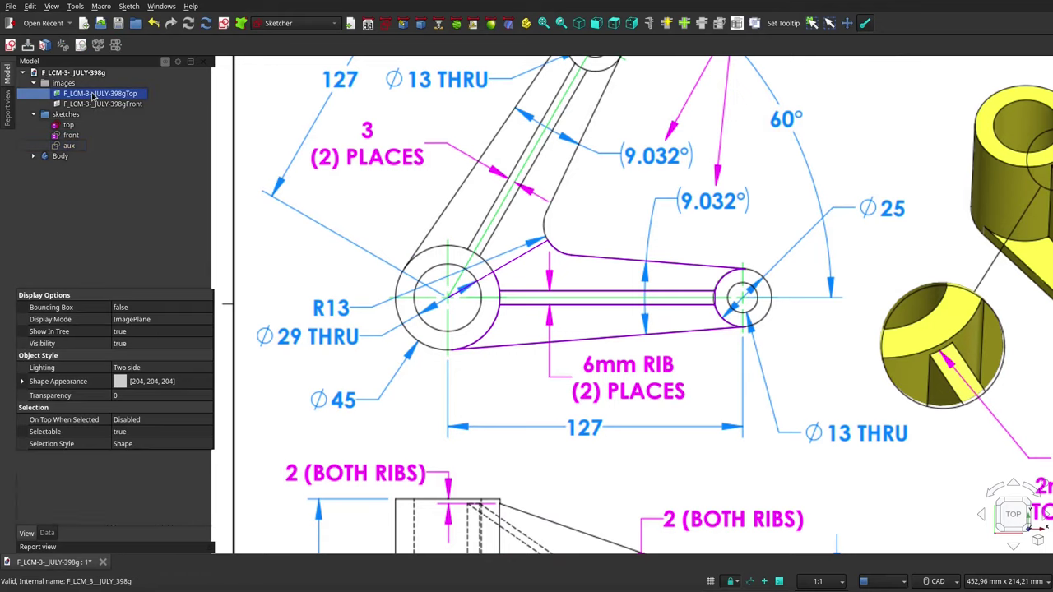
key(space)
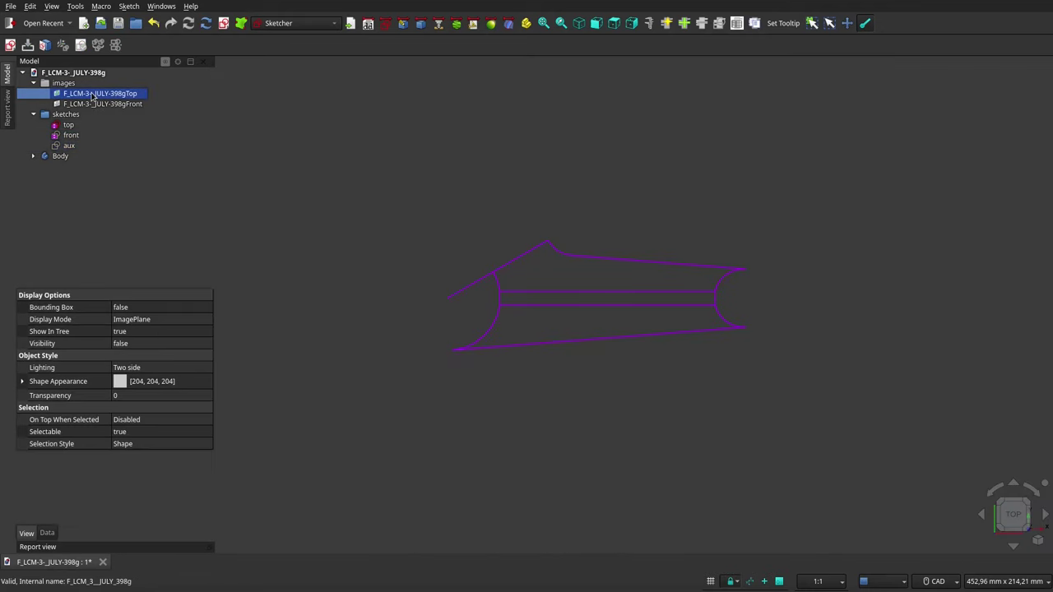
key(space)
key(space)
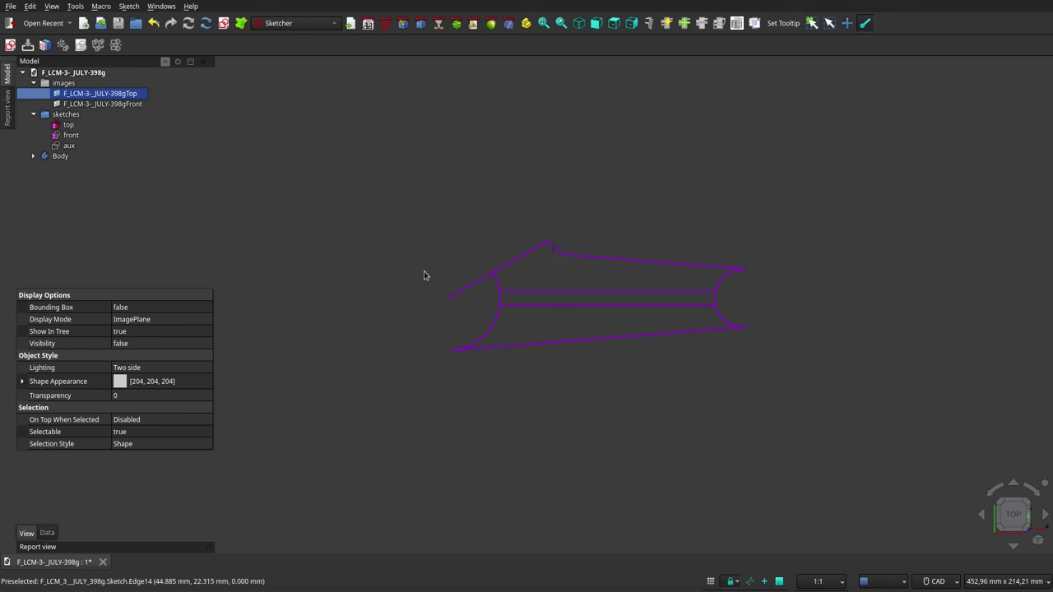
Show the top-view drawing image, then view it from above and zoom to compare the outline
click(579, 24)
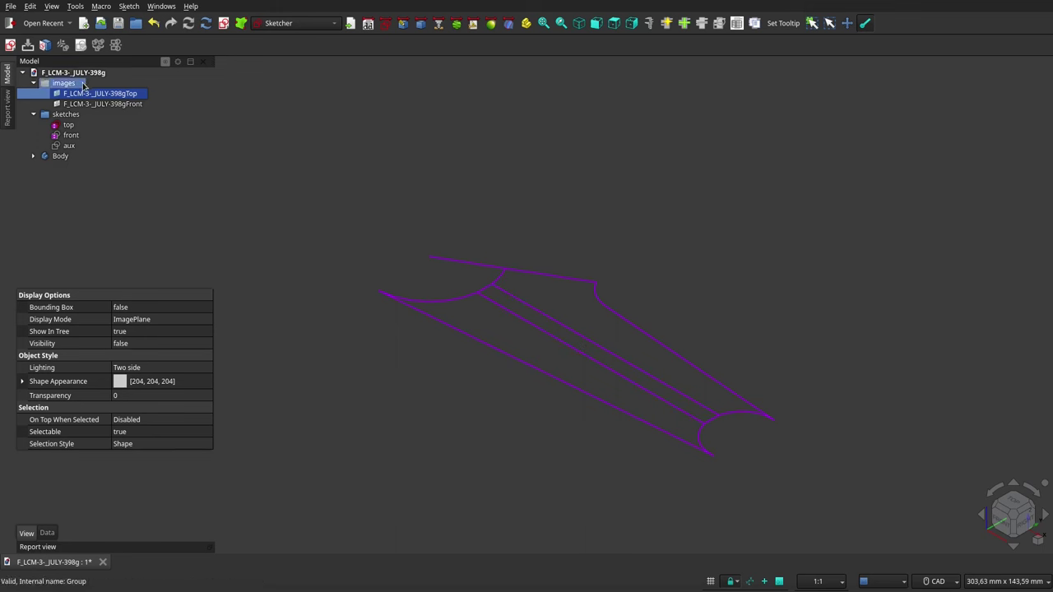
key(space)
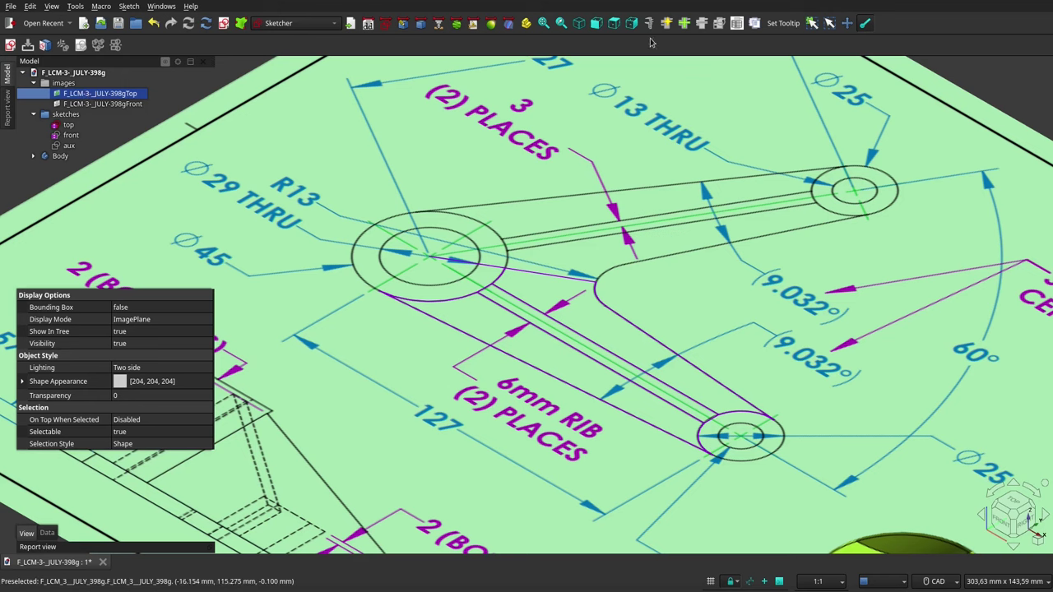
click(615, 23)
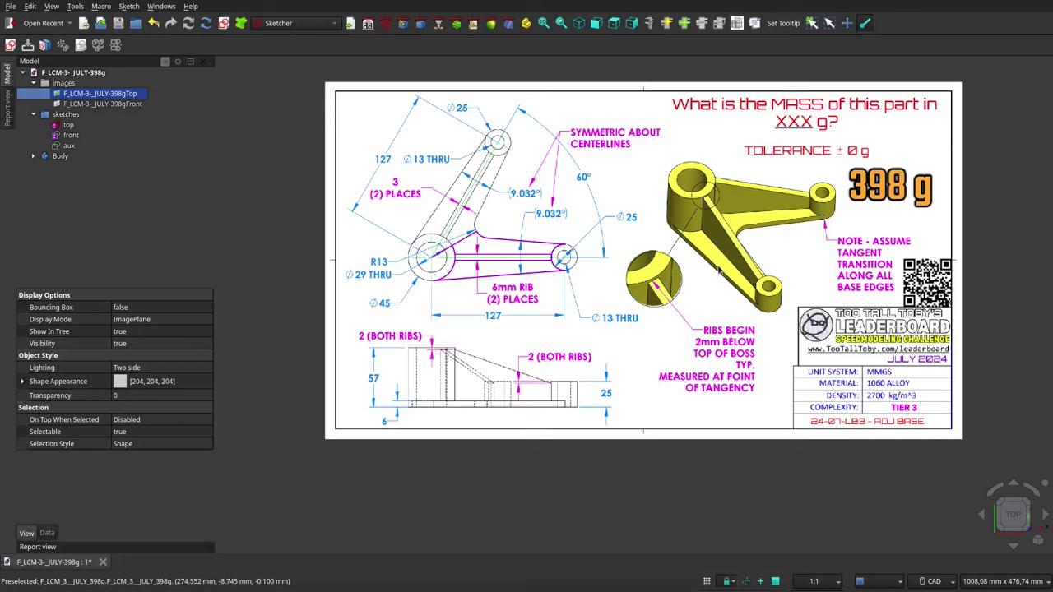
scroll(738, 229, up, 1)
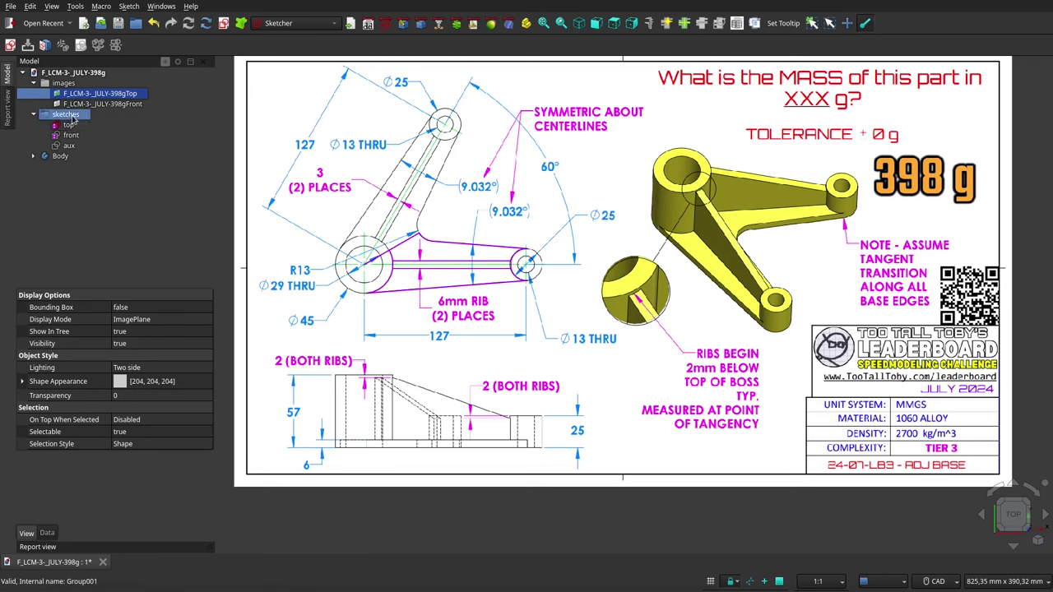
Hide the reference images group and select the sketches group
click(63, 83)
key(space)
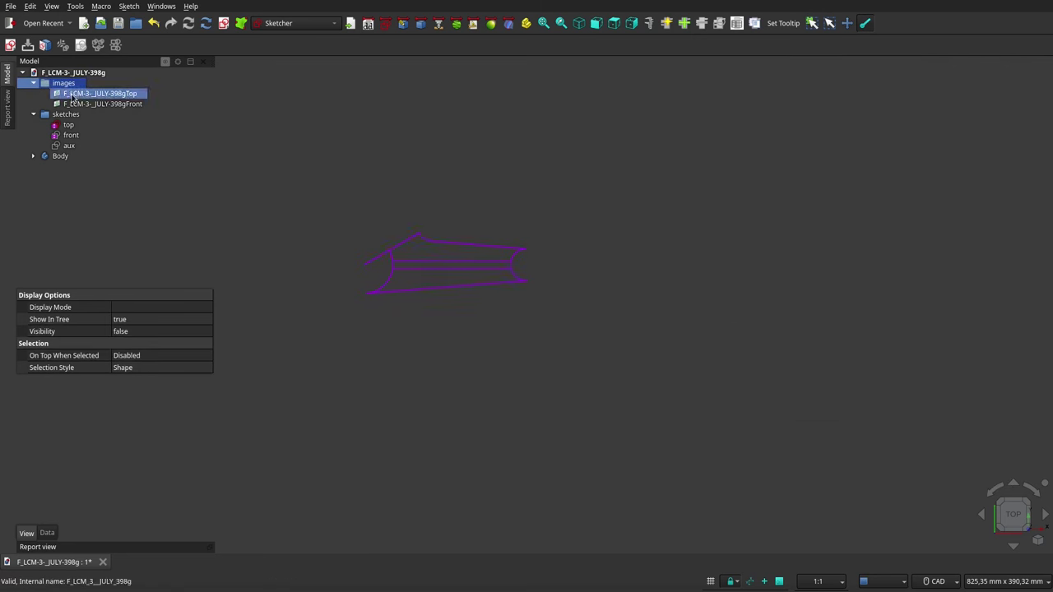
ctrl+click(67, 115)
ctrl+click(66, 116)
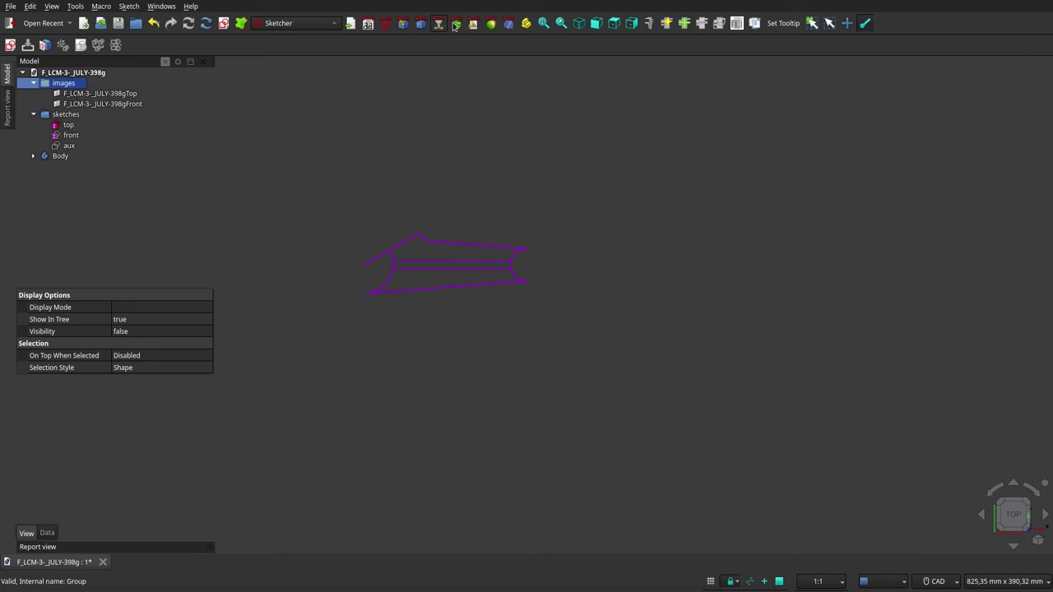
ctrl+click(86, 124)
click(68, 116)
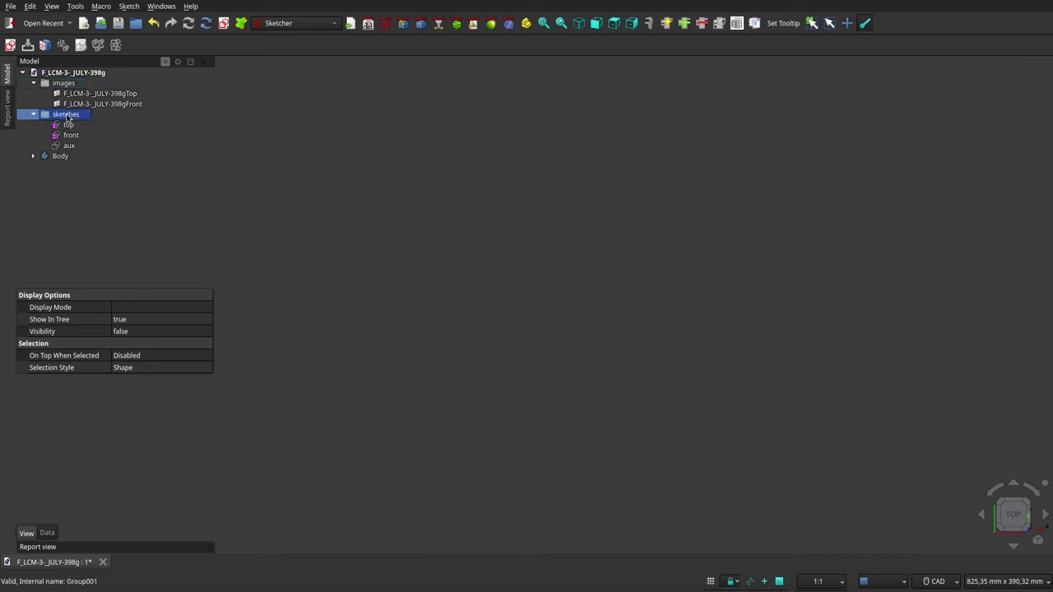
Show all sketches in isometric view and expand Body to list Binder, AdditivePipe and Revolution
key(space)
click(579, 23)
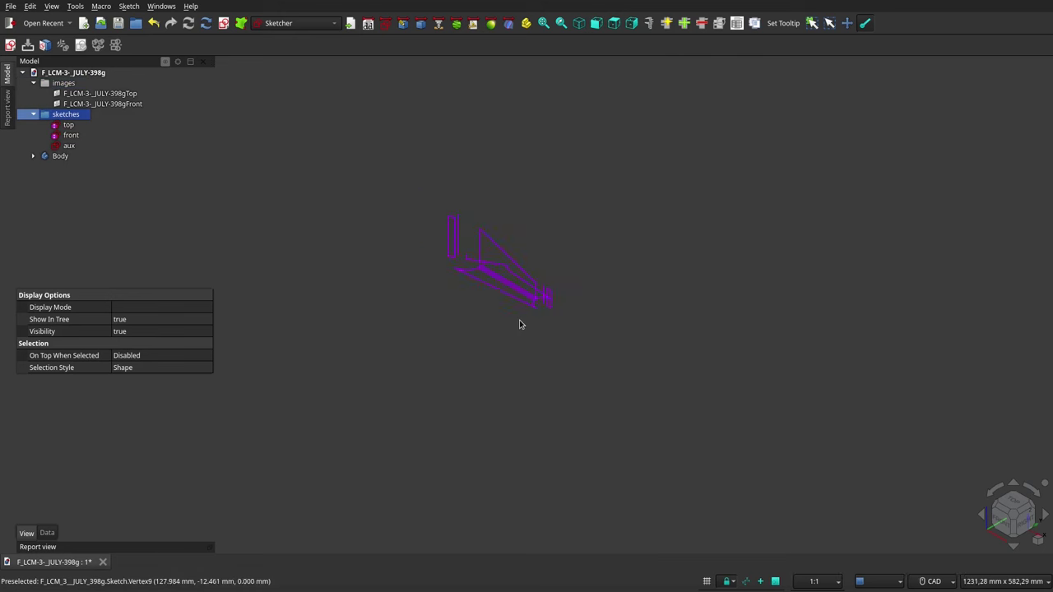
scroll(494, 300, up, 2)
scroll(547, 272, up, 3)
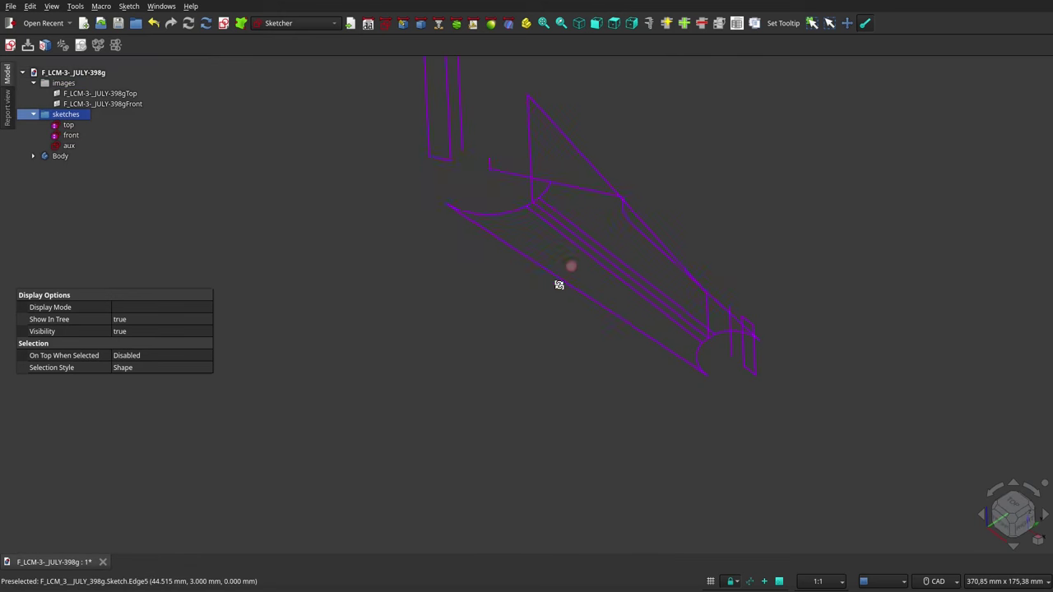
middle_drag(559, 285, 564, 264)
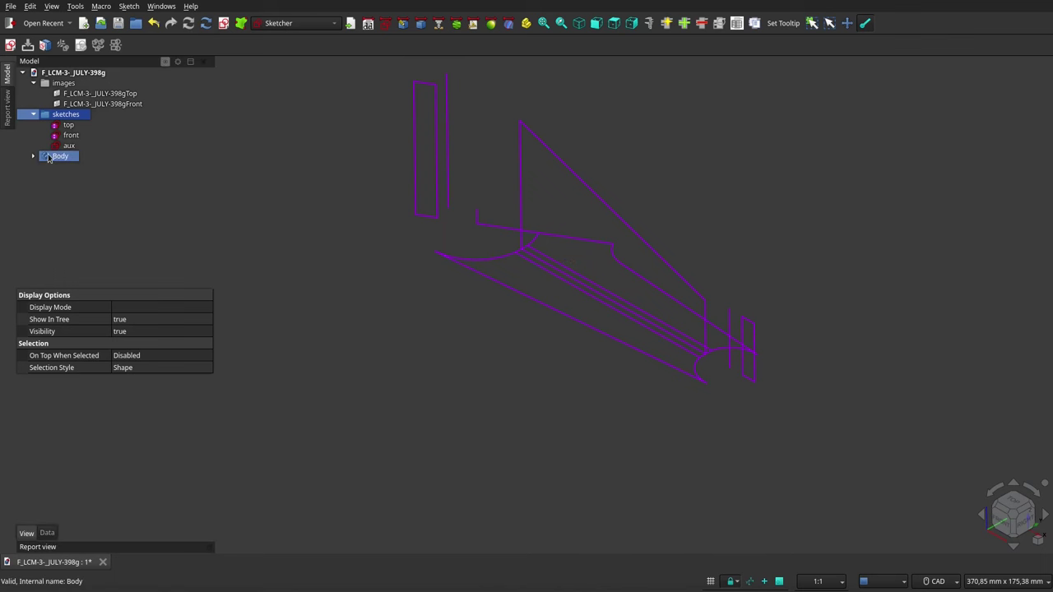
click(33, 156)
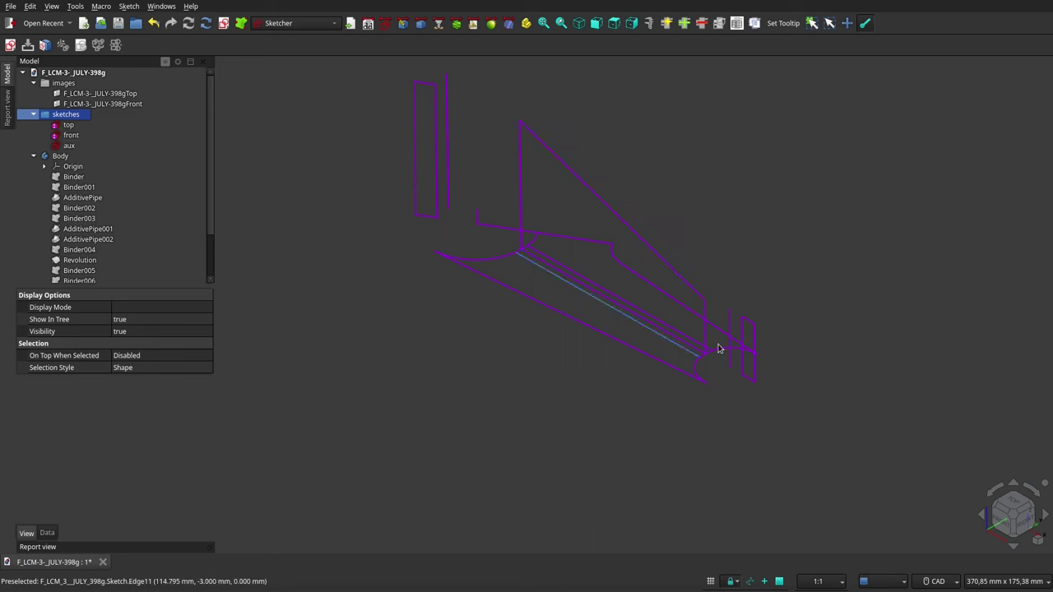
Inspect Binder and Binder001, then toggle them and AdditivePipe so only the rib plate shows
click(77, 179)
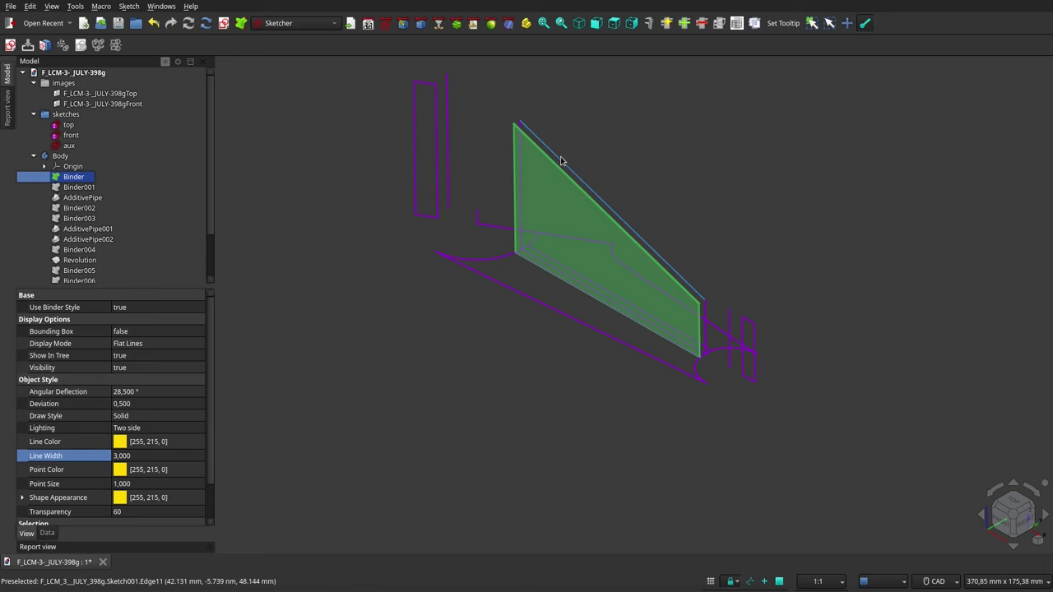
click(81, 189)
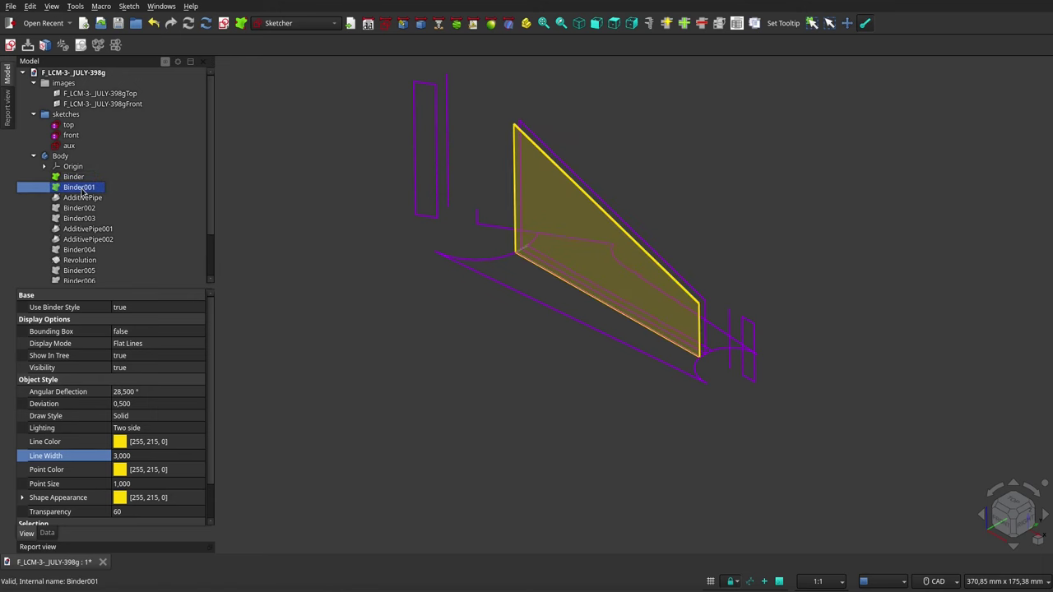
scroll(514, 257, up, 5)
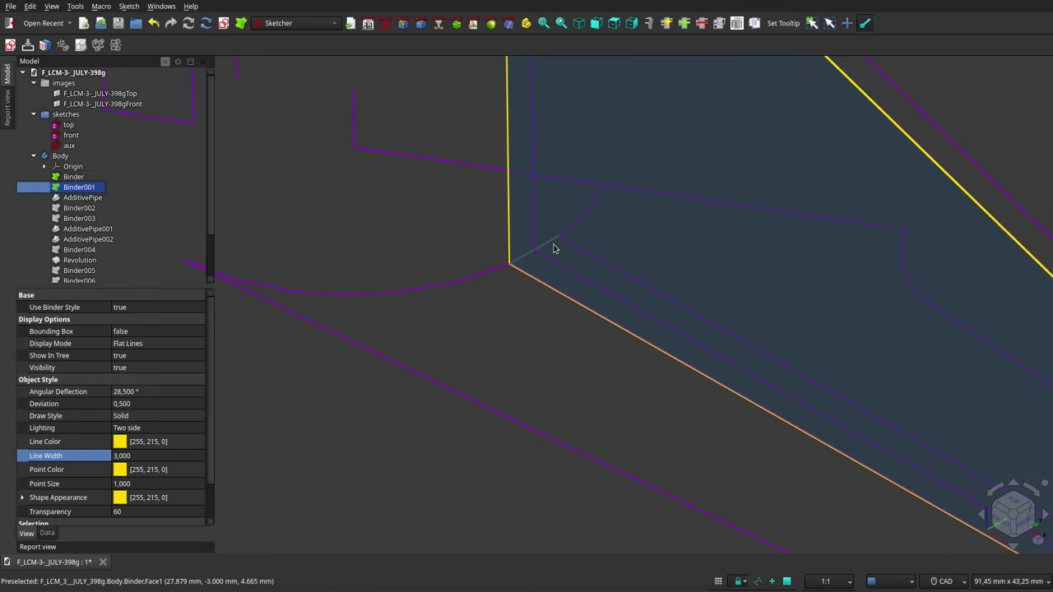
scroll(526, 288, down, 5)
scroll(502, 326, down, 2)
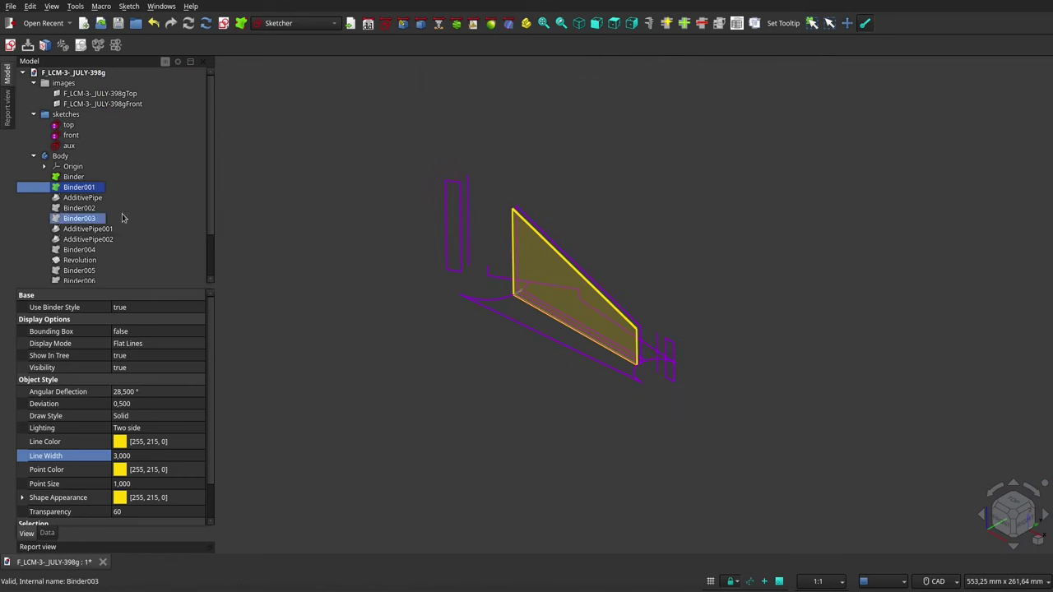
ctrl+click(74, 177)
ctrl+click(82, 198)
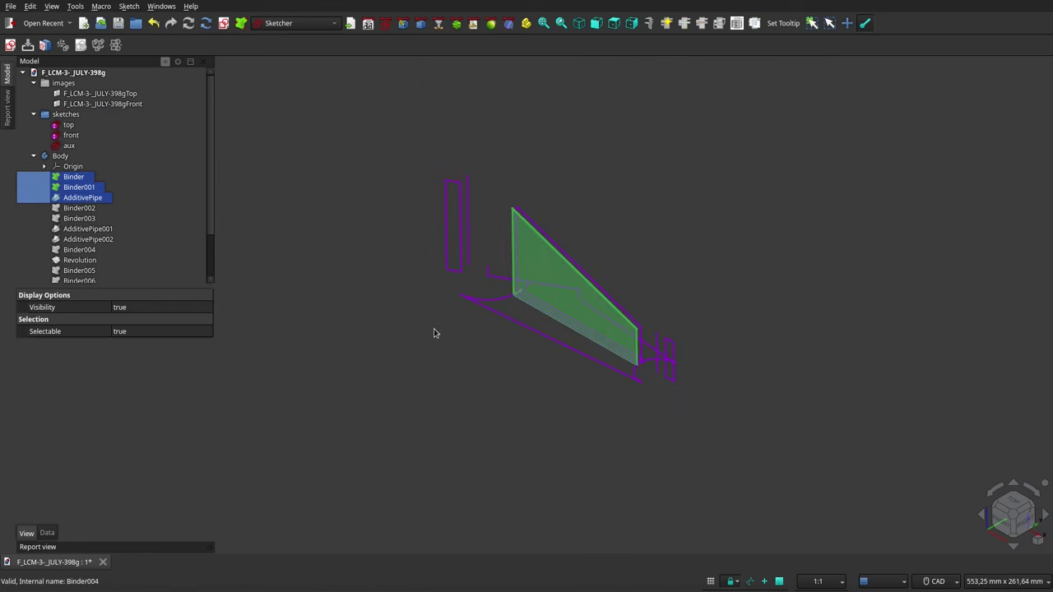
click(479, 382)
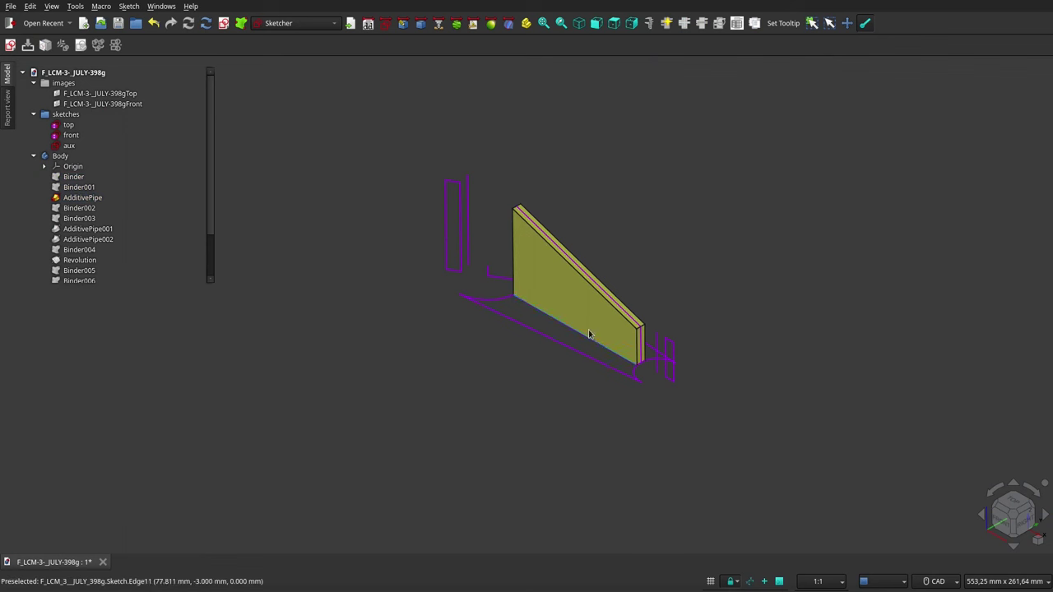
Make Binder002 and Binder003 visible, orbiting to see the curved base under the rib plate
middle_drag(588, 329, 555, 302)
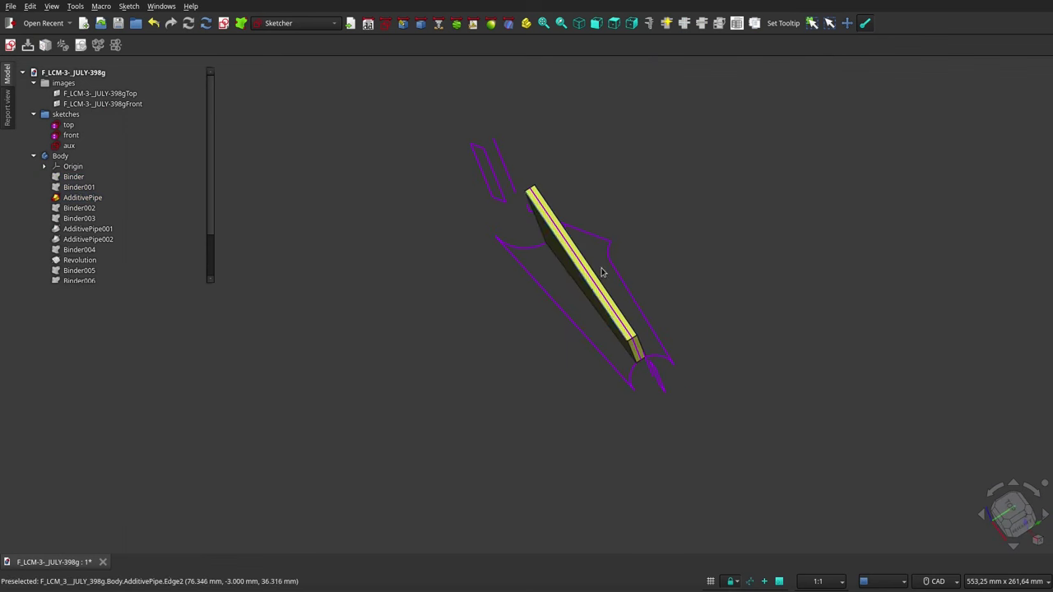
middle_drag(554, 383, 635, 334)
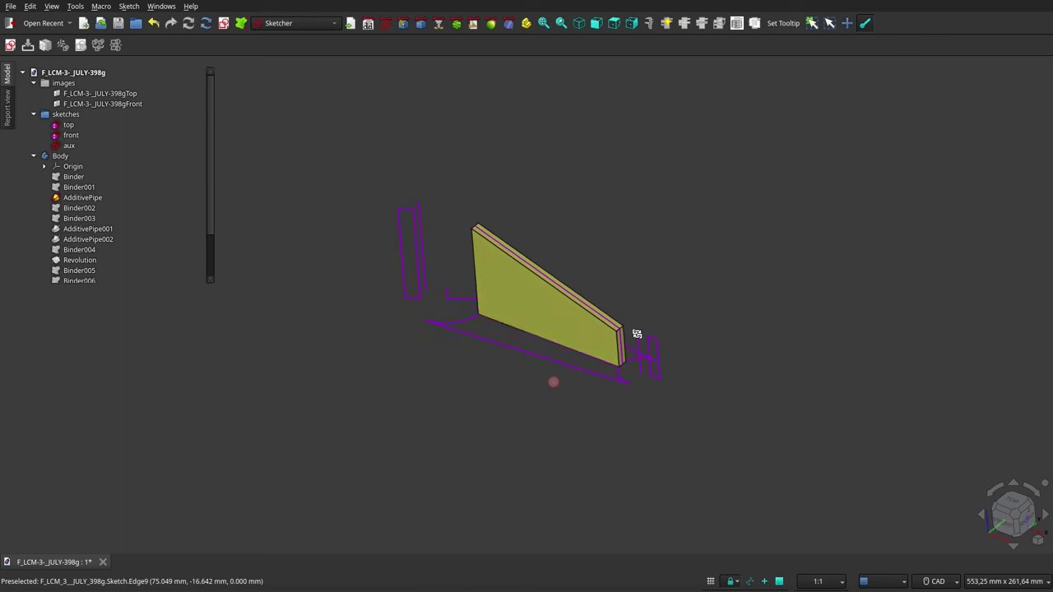
click(85, 211)
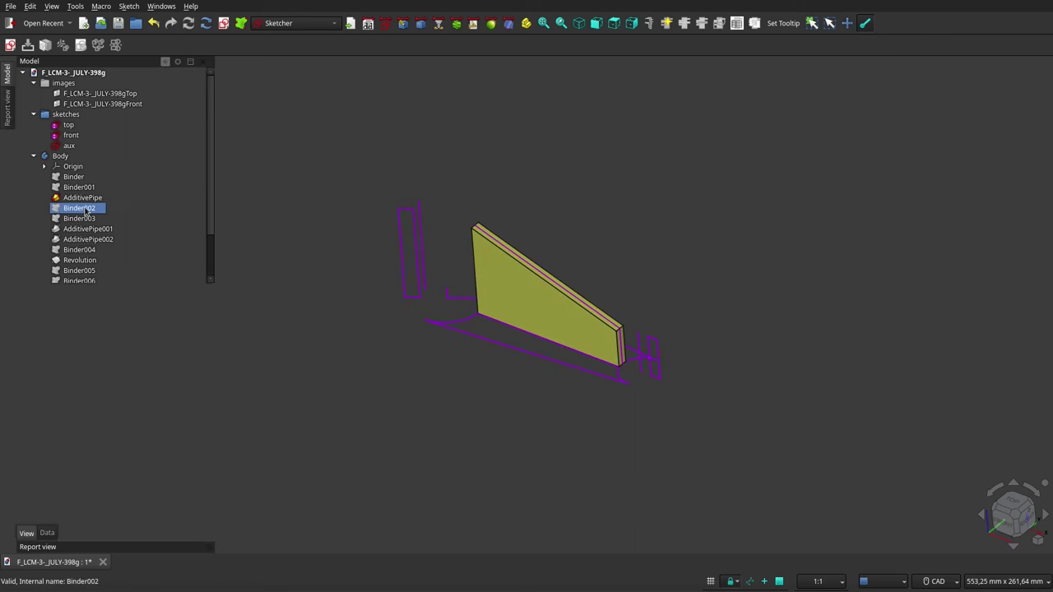
key(space)
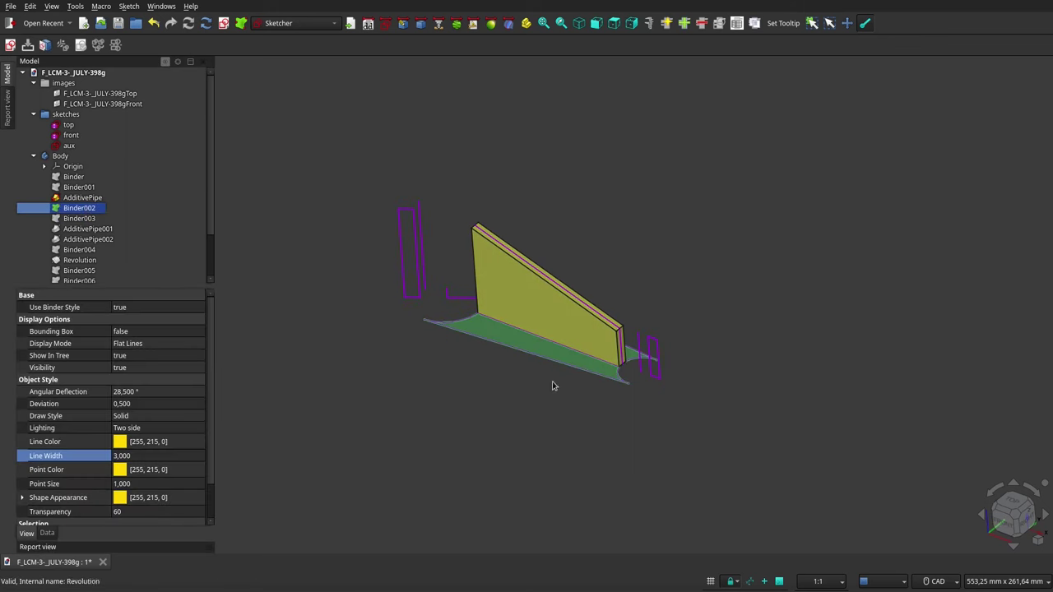
middle_drag(561, 379, 520, 424)
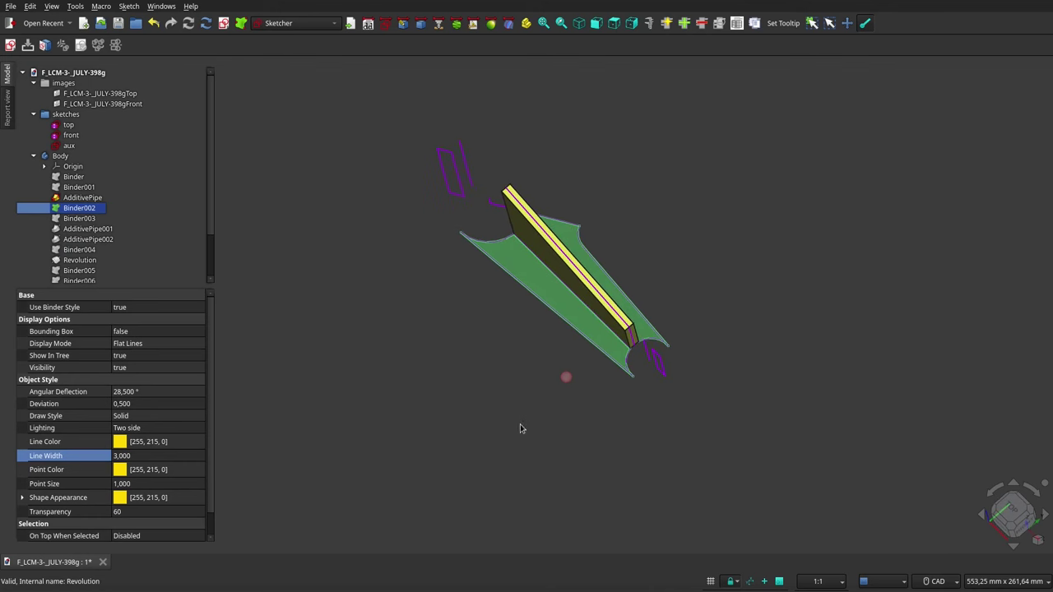
click(80, 219)
key(space)
mouse_move(496, 318)
middle_down()
mouse_move(561, 256)
mouse_move(566, 287)
mouse_move(536, 337)
mouse_move(553, 350)
mouse_move(573, 310)
middle_up()
scroll(447, 288, up, 5)
scroll(552, 282, down, 4)
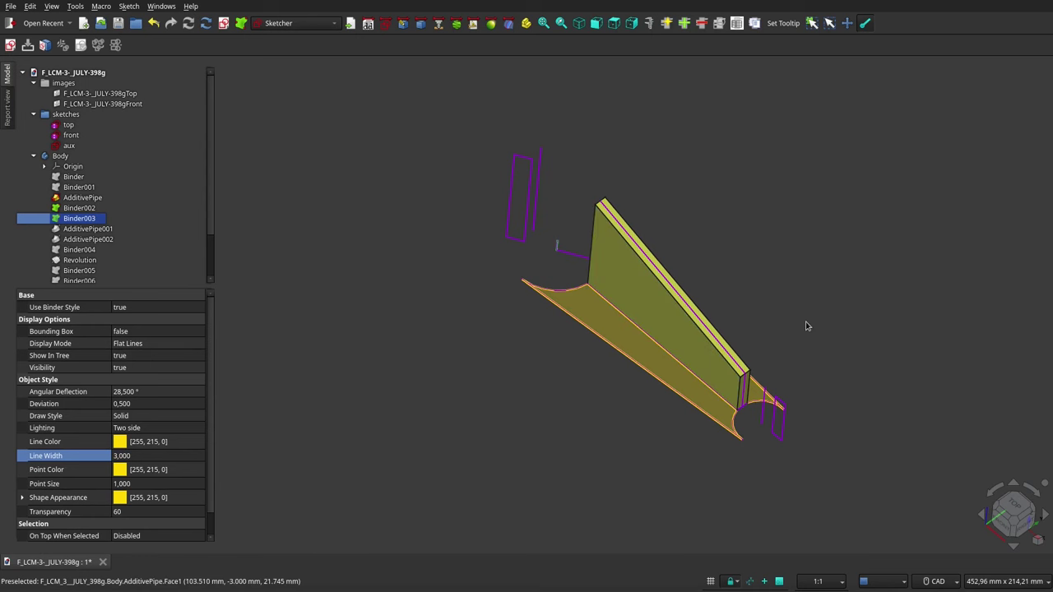
scroll(806, 327, up, 1)
scroll(806, 326, up, 1)
scroll(806, 326, down, 1)
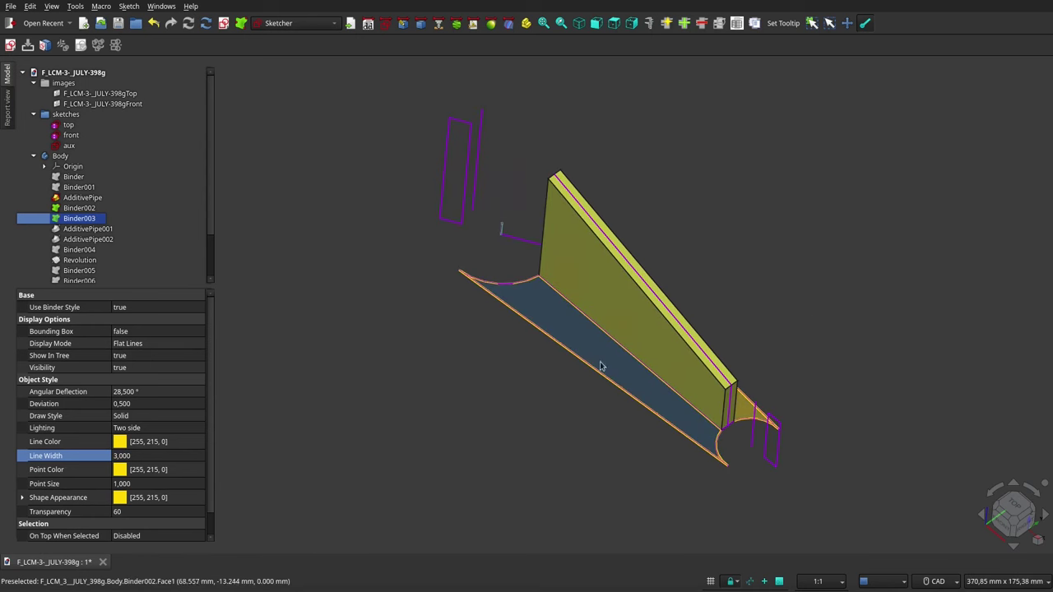
middle_drag(561, 319, 538, 355)
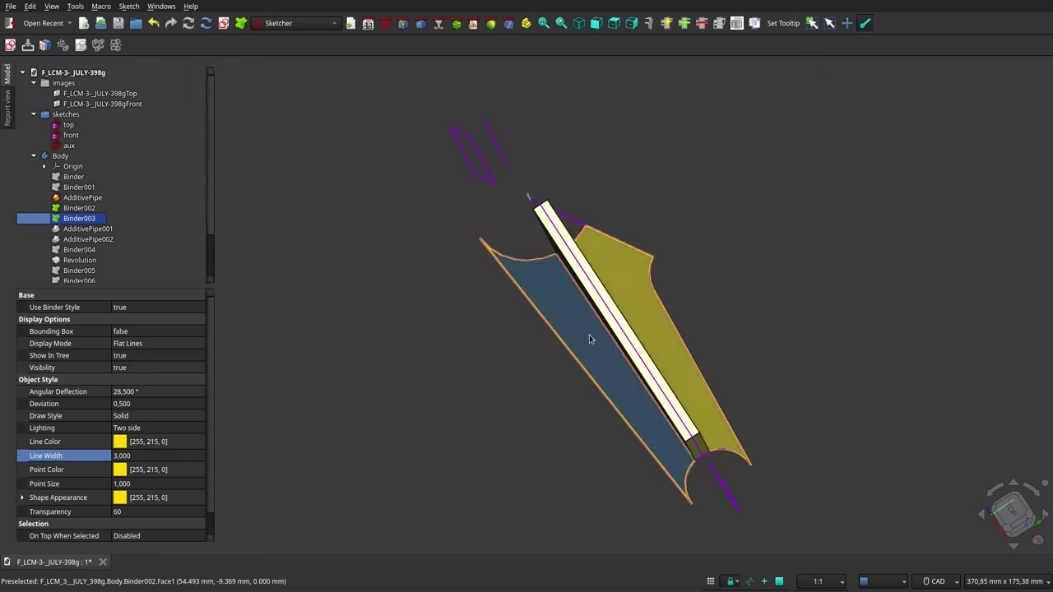
key(0)
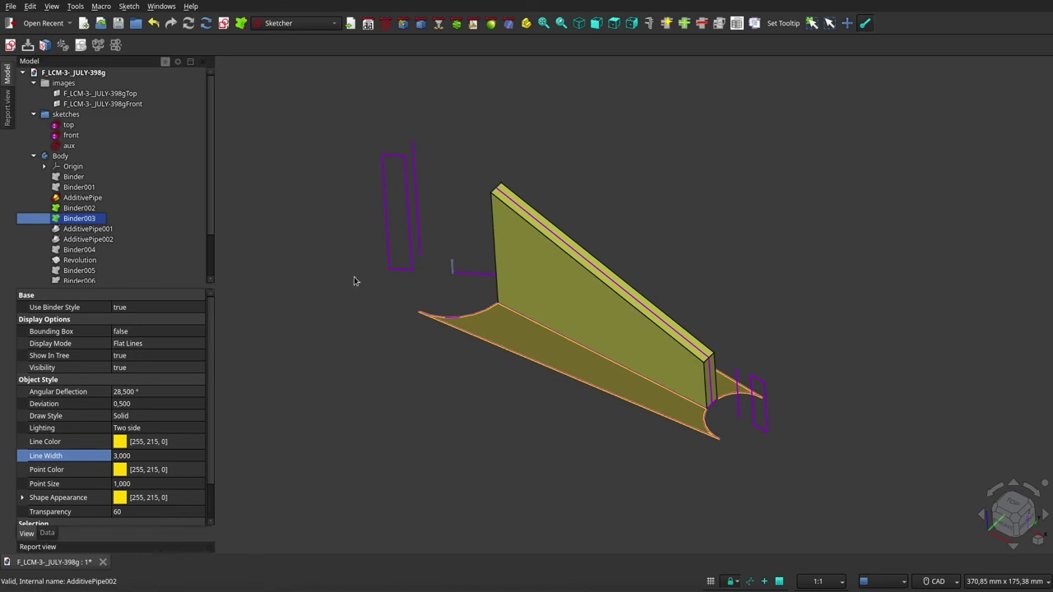
mouse_move(79, 208)
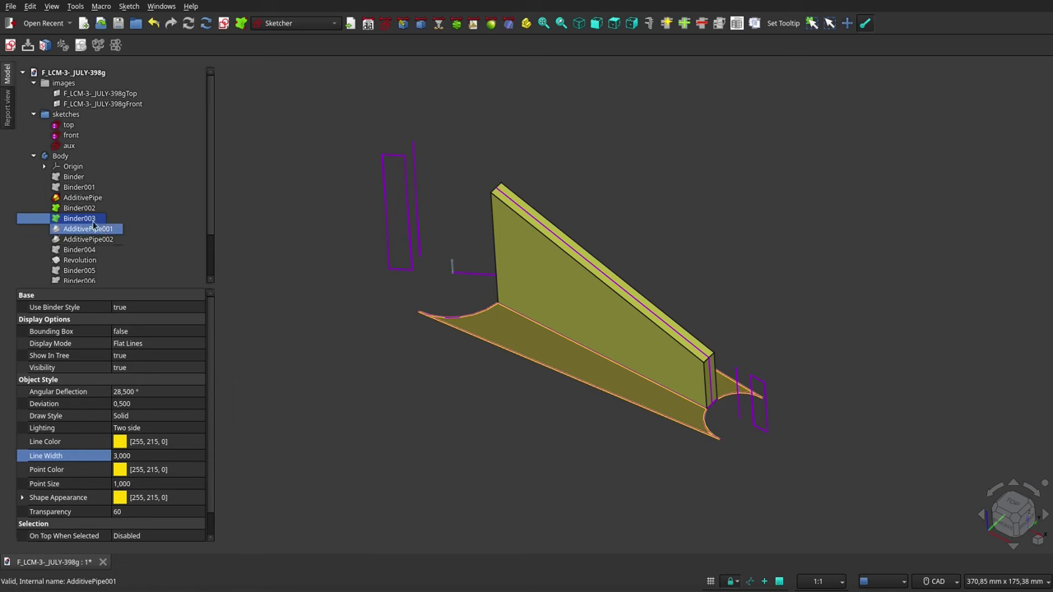
Toggle Binder002, Binder003 and AdditivePipe002 so the binders hide and the solid rib stage shows
click(91, 230)
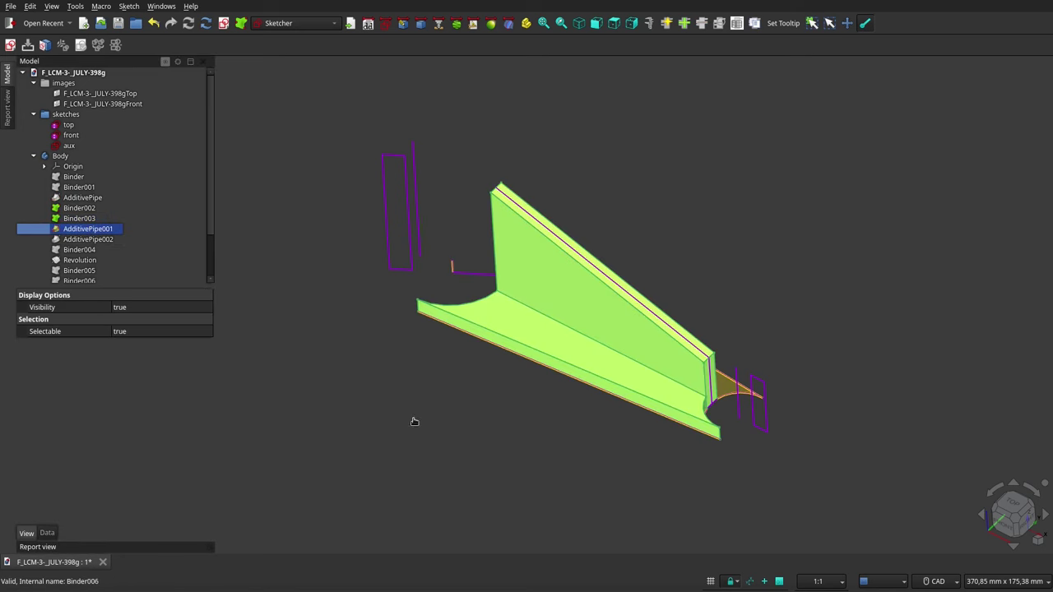
click(472, 414)
middle_drag(472, 414, 435, 423)
click(82, 208)
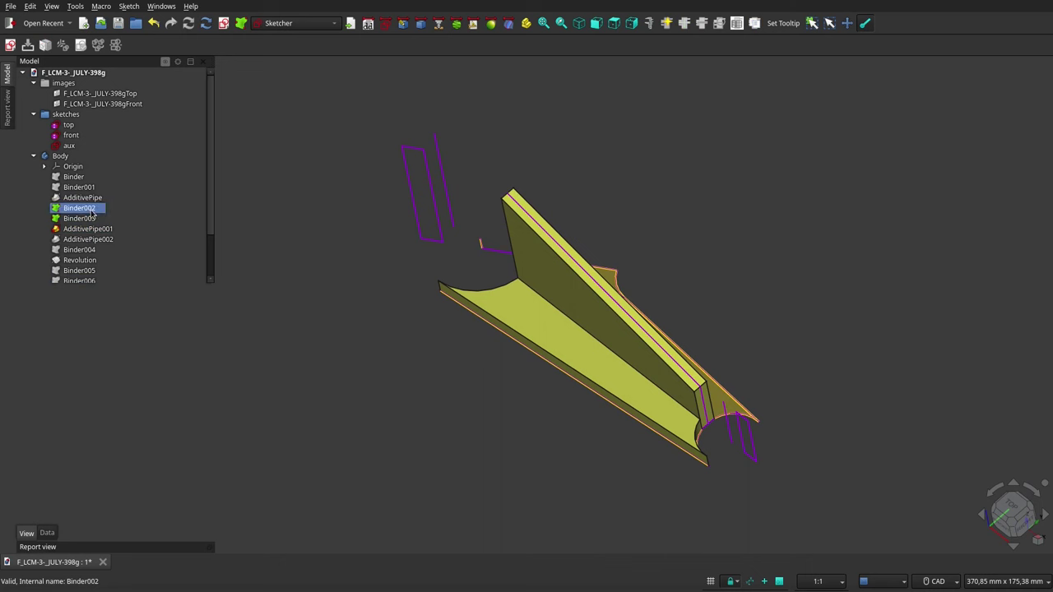
ctrl+click(91, 218)
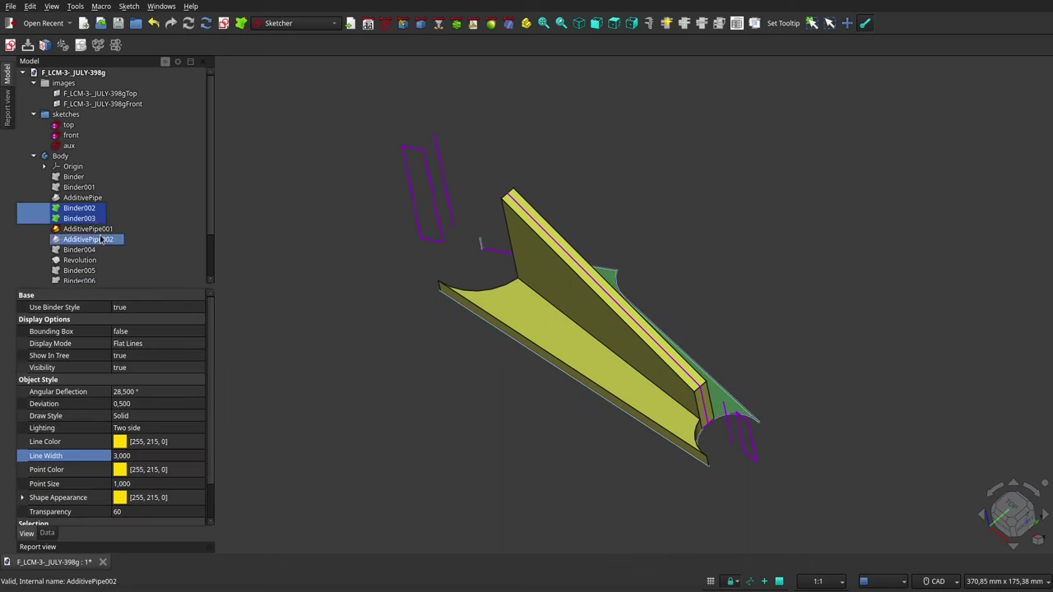
ctrl+click(100, 238)
key(space)
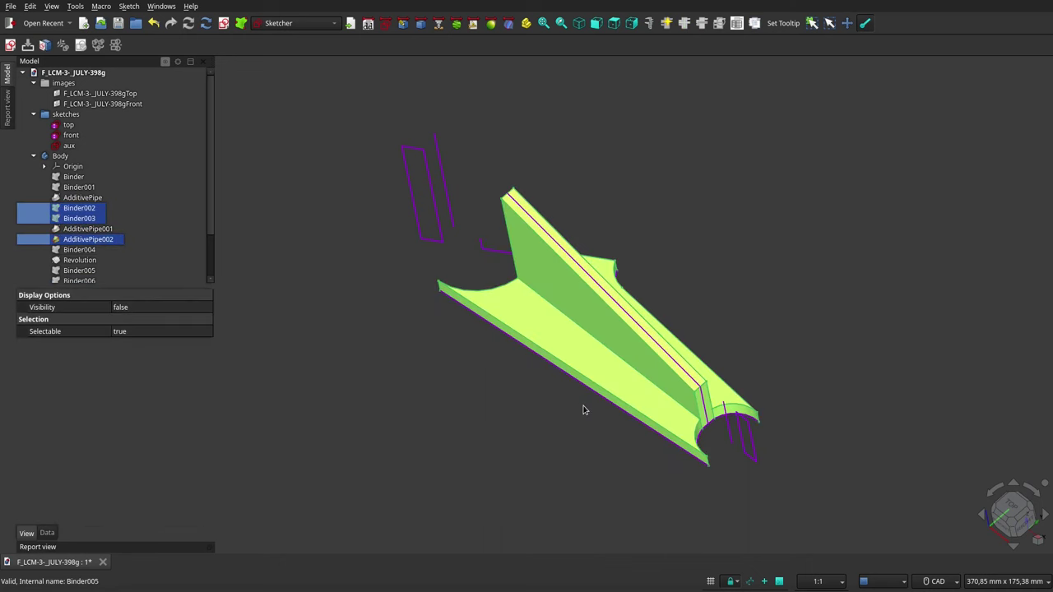
click(584, 409)
mouse_move(509, 428)
middle_down()
mouse_move(506, 363)
mouse_move(575, 364)
mouse_move(588, 379)
mouse_move(585, 454)
mouse_move(564, 435)
mouse_move(597, 439)
mouse_move(585, 411)
middle_up()
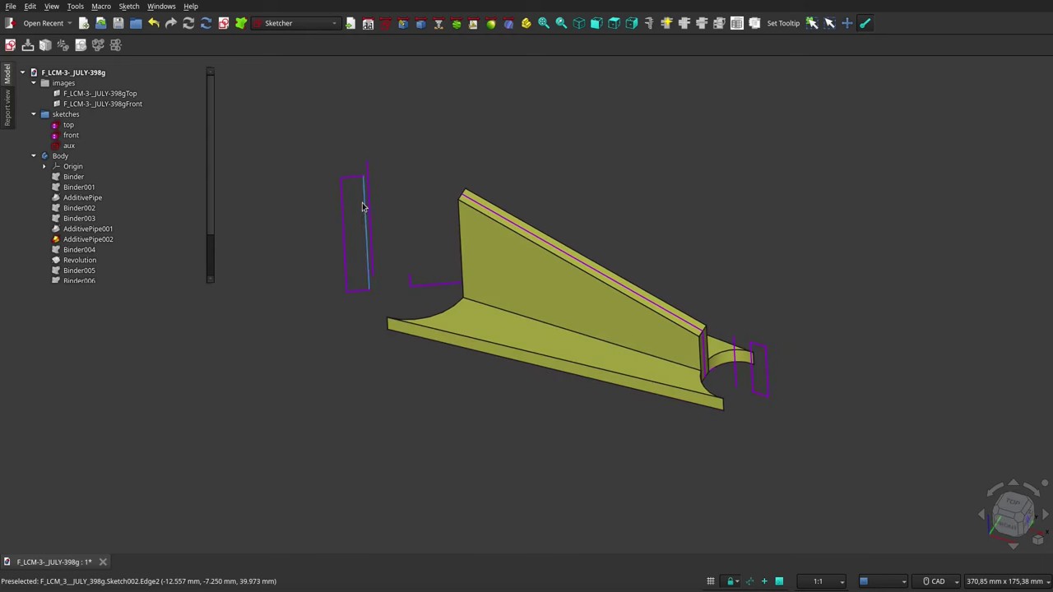
Select the Binder004 rectangle, orbit around the arm's wide end, and toggle the axis cross
scroll(347, 216, up, 3)
middle_drag(433, 228, 433, 268)
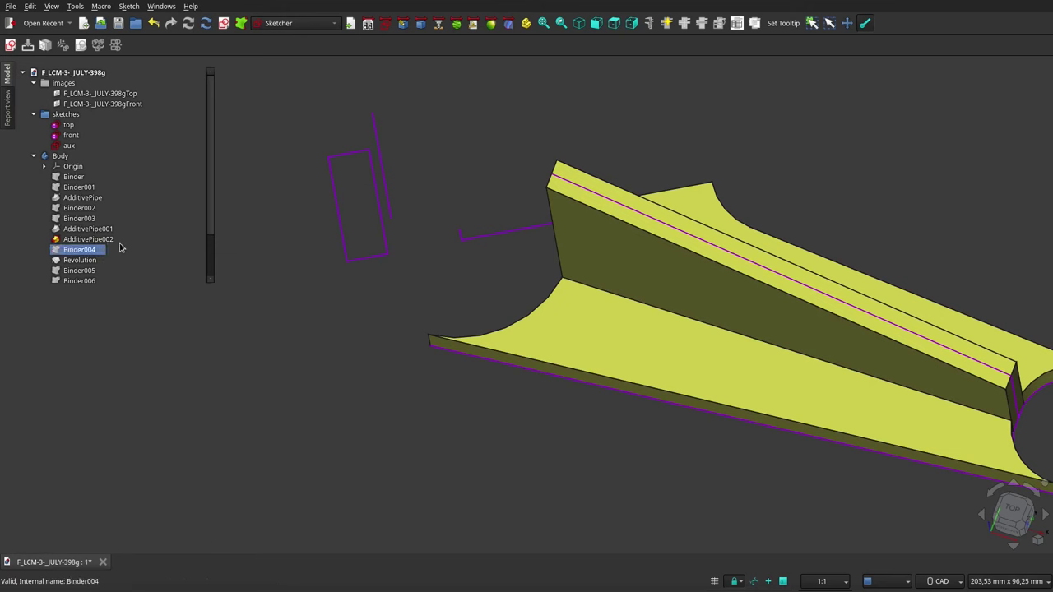
click(79, 249)
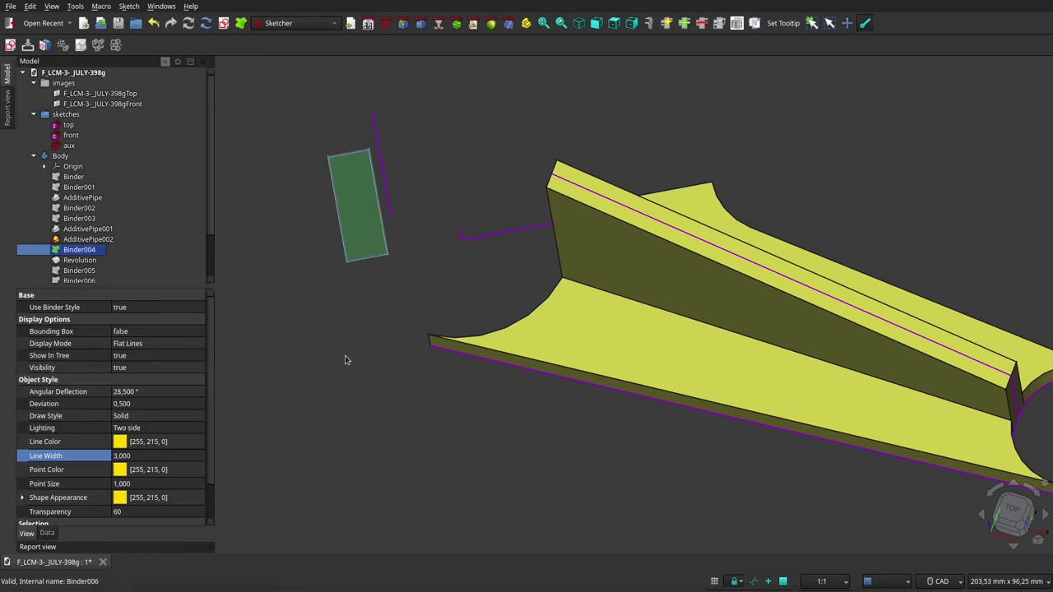
click(414, 388)
middle_drag(413, 387, 435, 448)
middle_drag(431, 406, 424, 337)
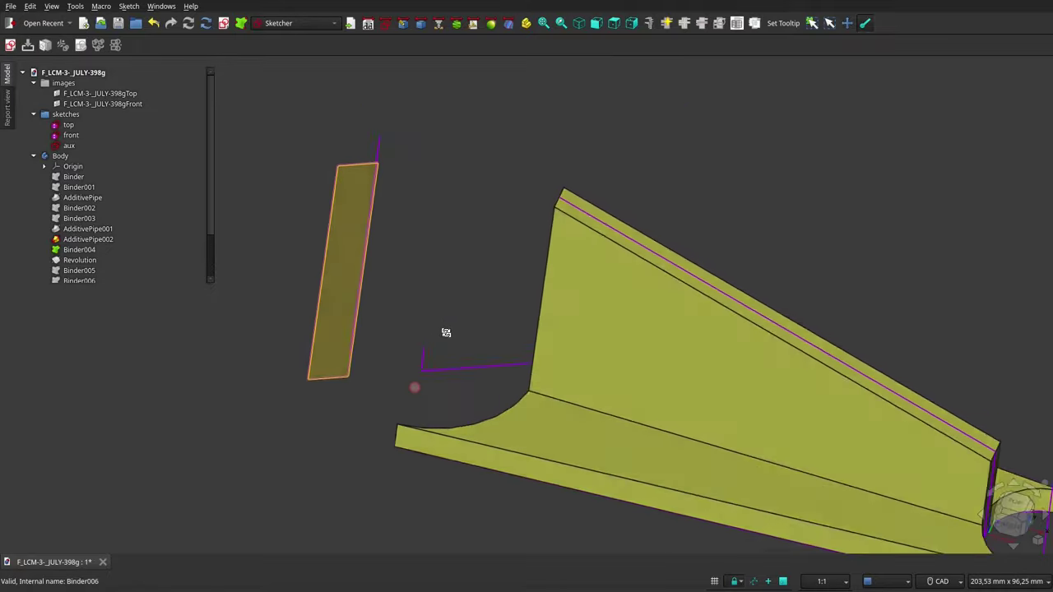
key(a)
key(c)
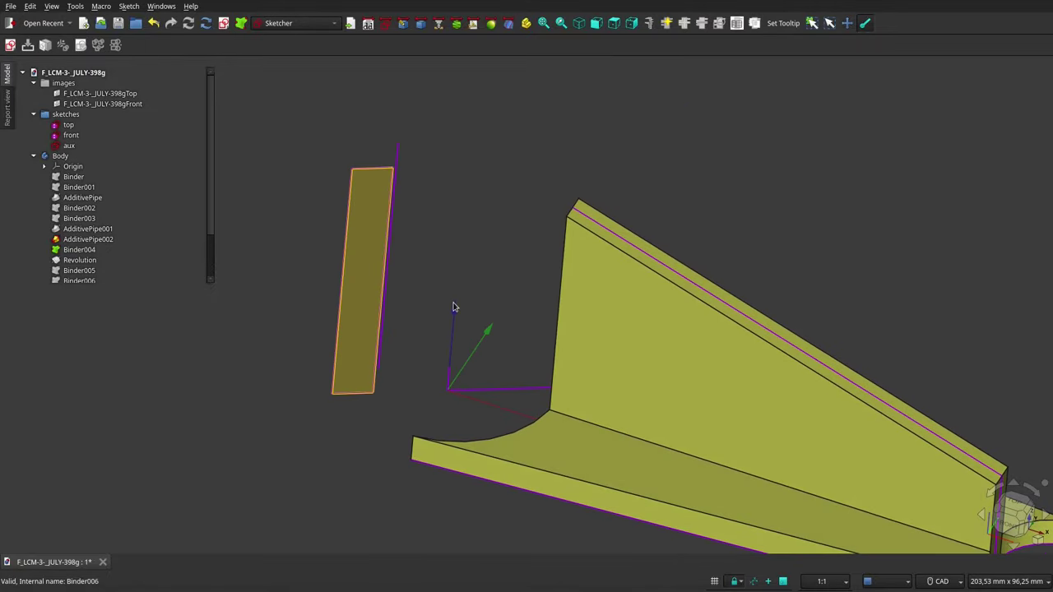
click(131, 252)
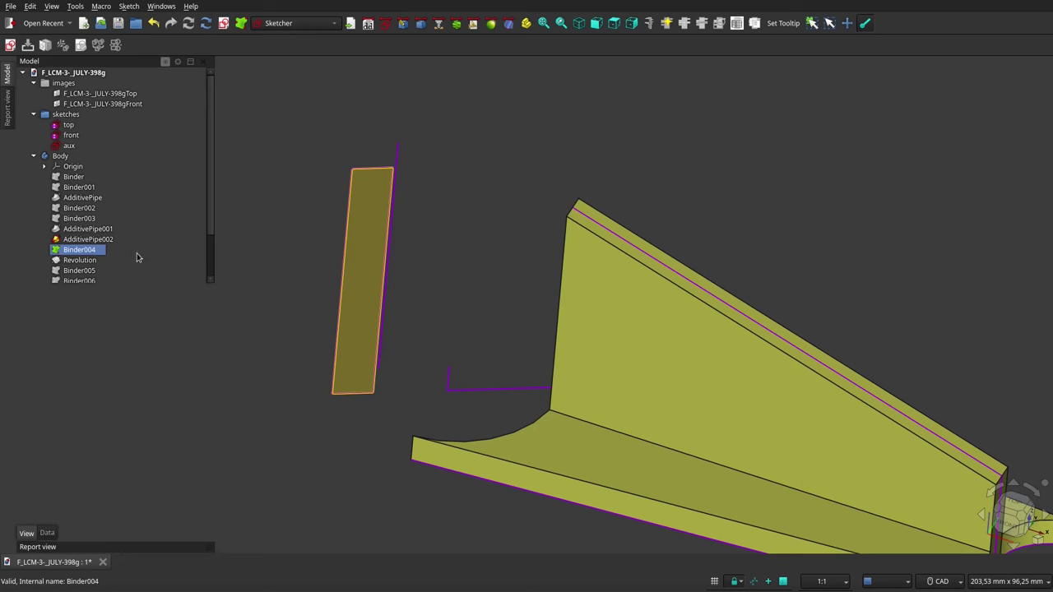
Show the Revolution half-round boss in place of the Binder004 plate, and orbit and zoom to inspect it
ctrl+click(90, 259)
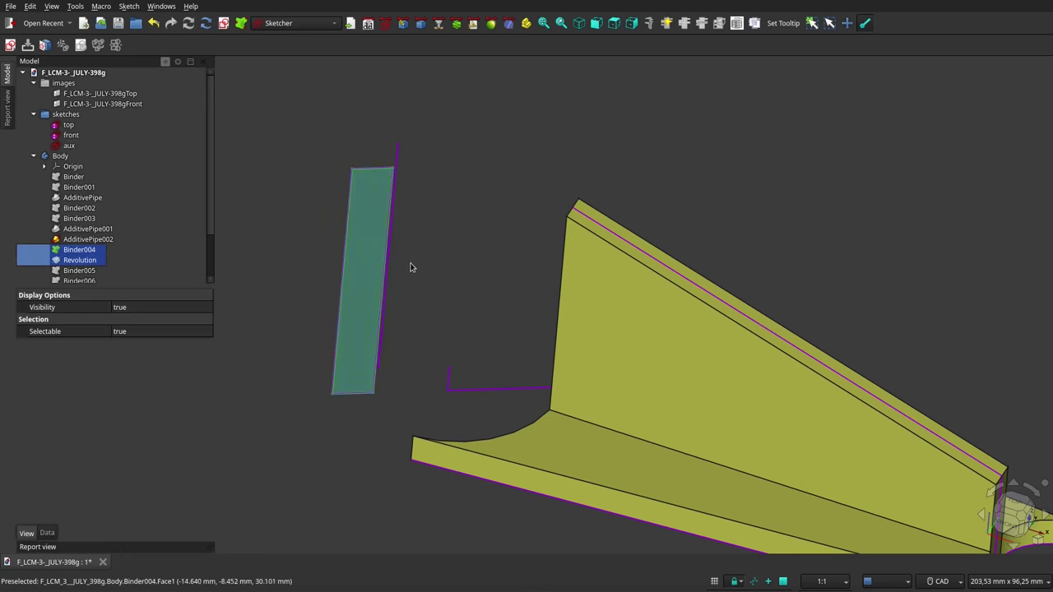
key(space)
middle_drag(499, 165, 480, 193)
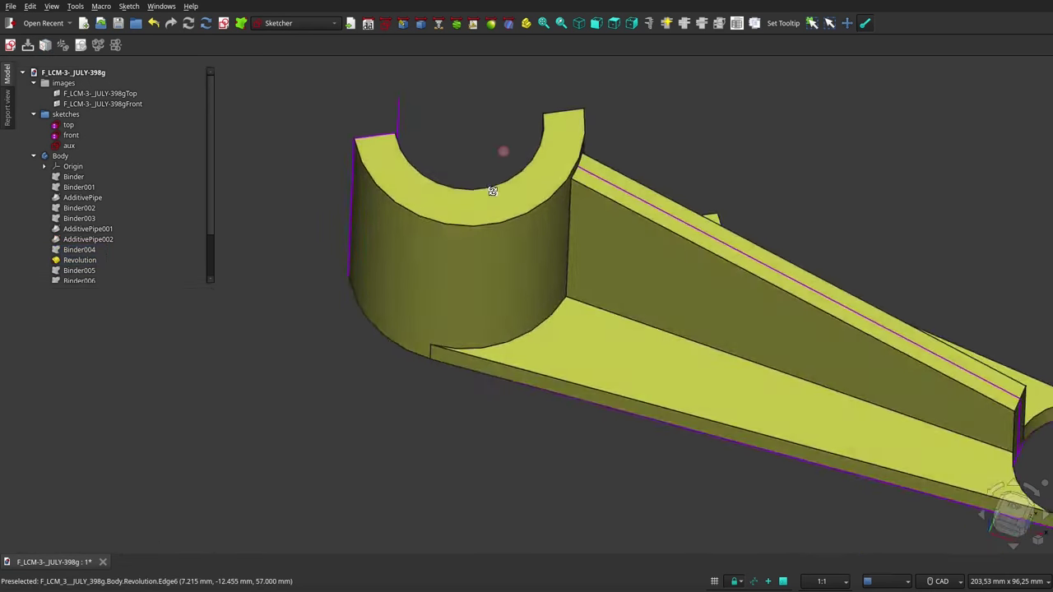
scroll(479, 193, down, 1)
scroll(456, 357, down, 2)
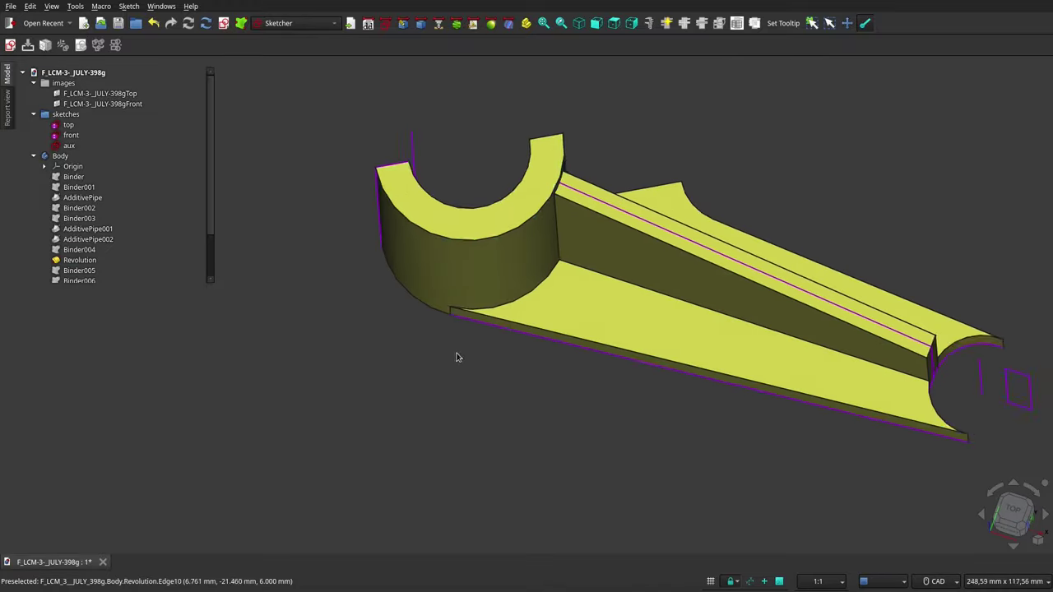
scroll(455, 357, down, 1)
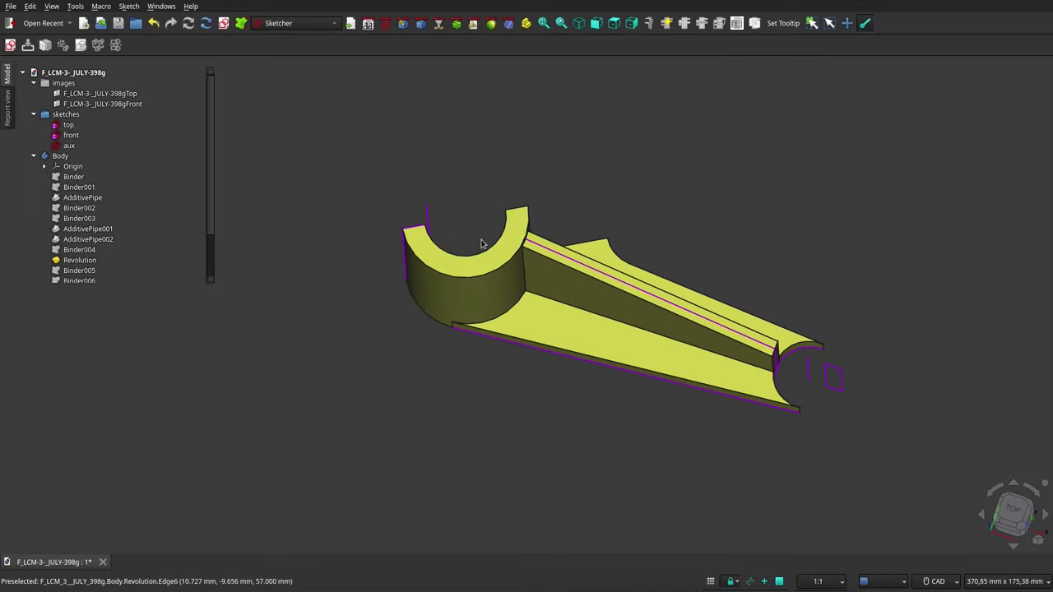
mouse_move(481, 238)
middle_down()
mouse_move(502, 215)
mouse_move(488, 201)
middle_up()
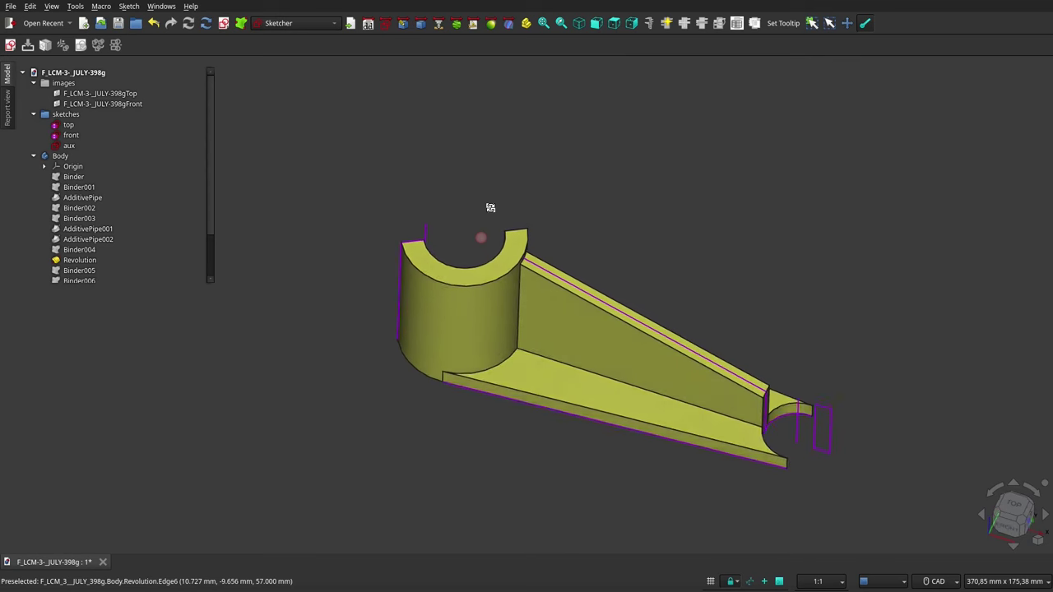
scroll(357, 156, down, 1)
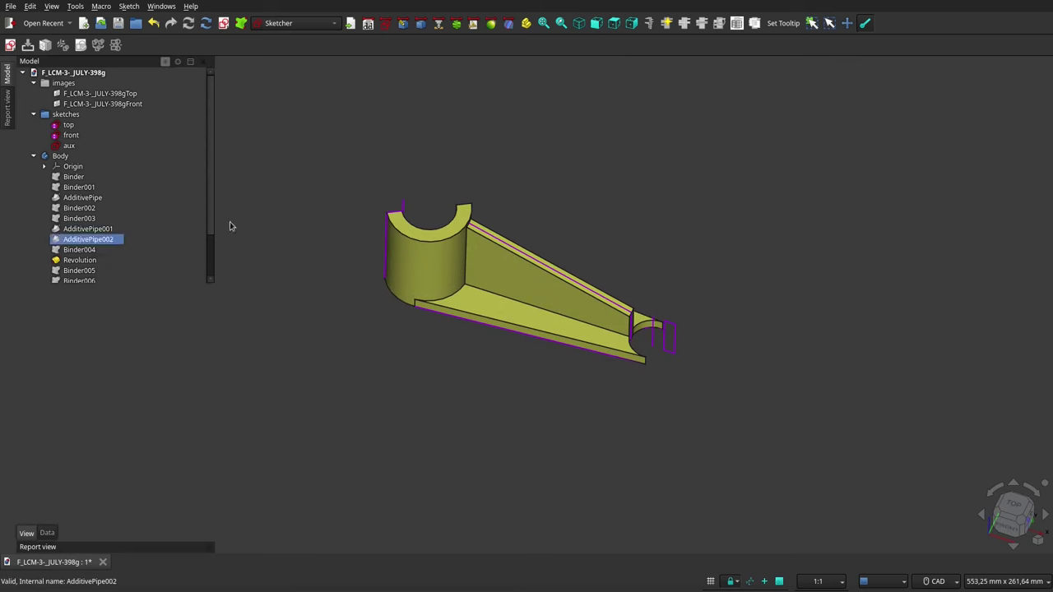
drag(213, 210, 214, 254)
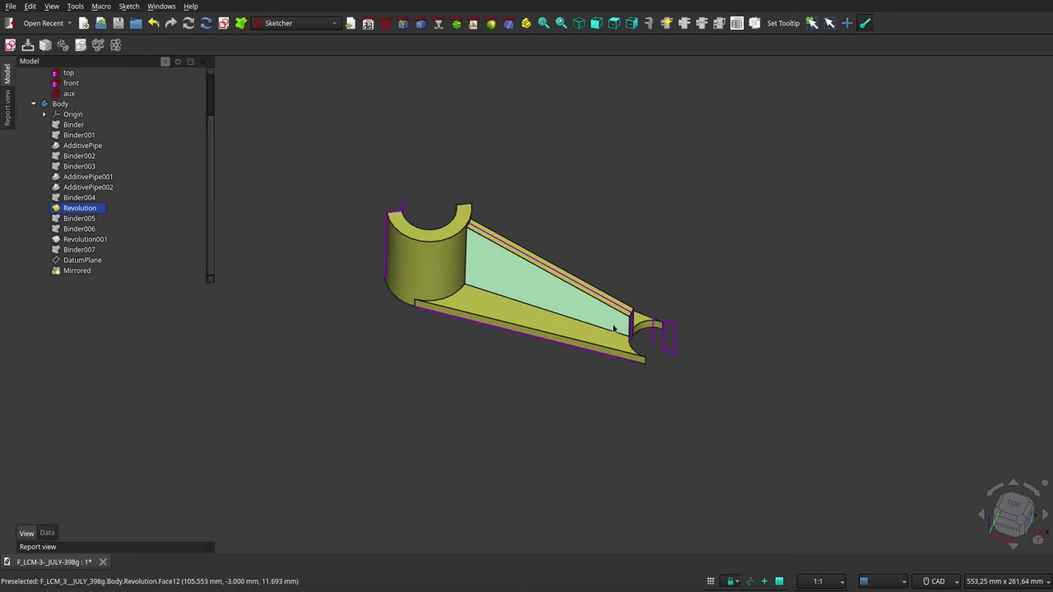
scroll(695, 335, up, 3)
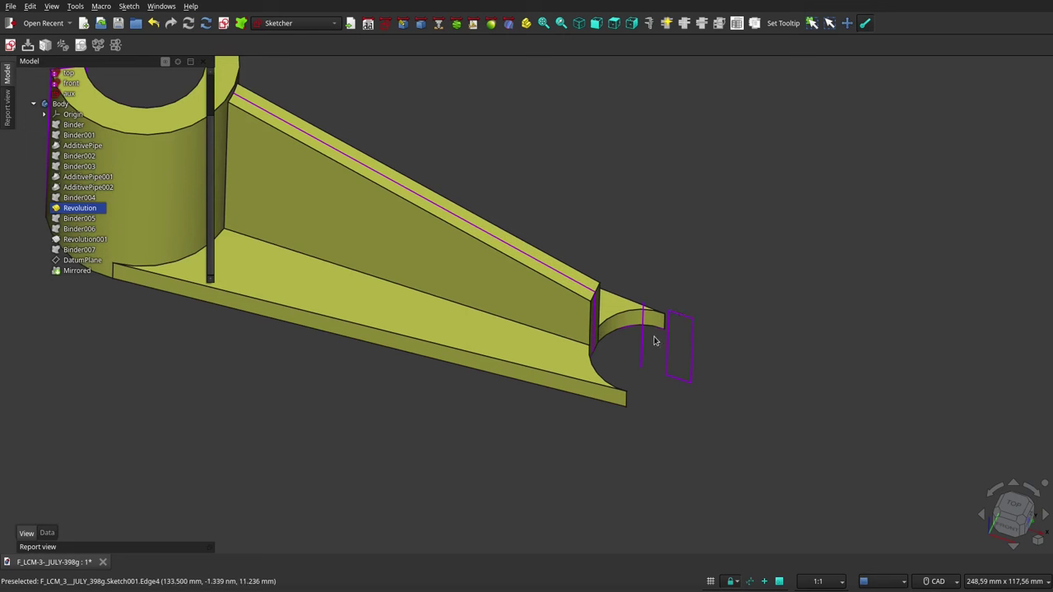
scroll(688, 332, down, 2)
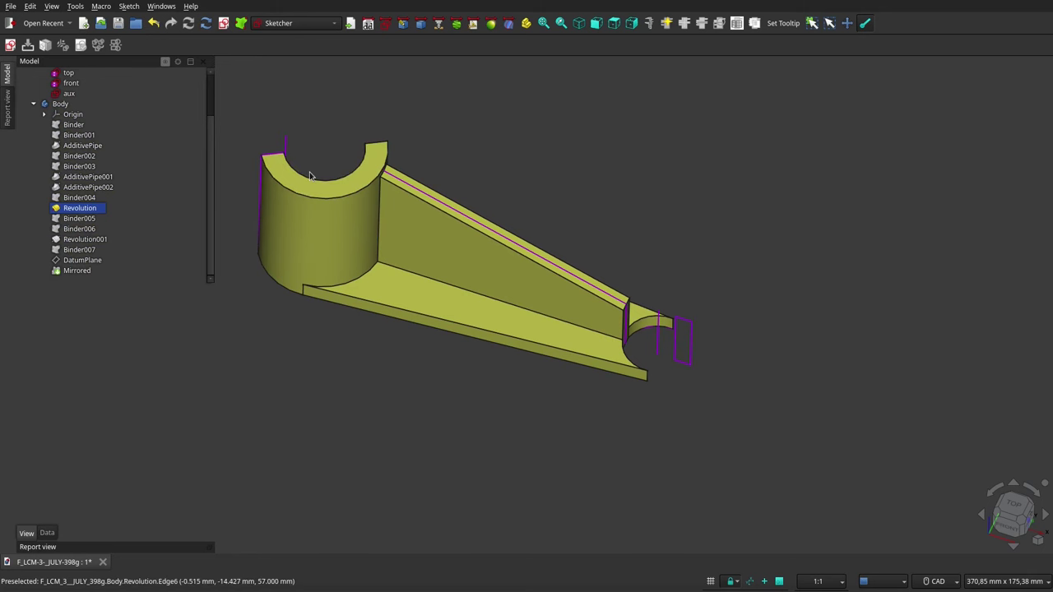
Select Binder005, Binder006 and Revolution001 in the tree for the narrow-end boss
click(86, 219)
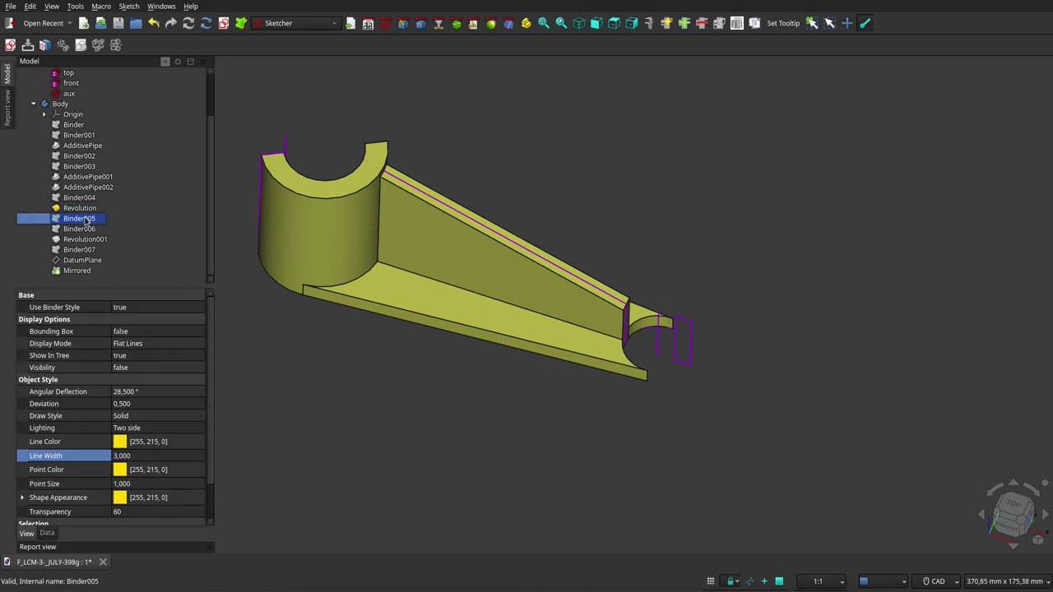
click(86, 228)
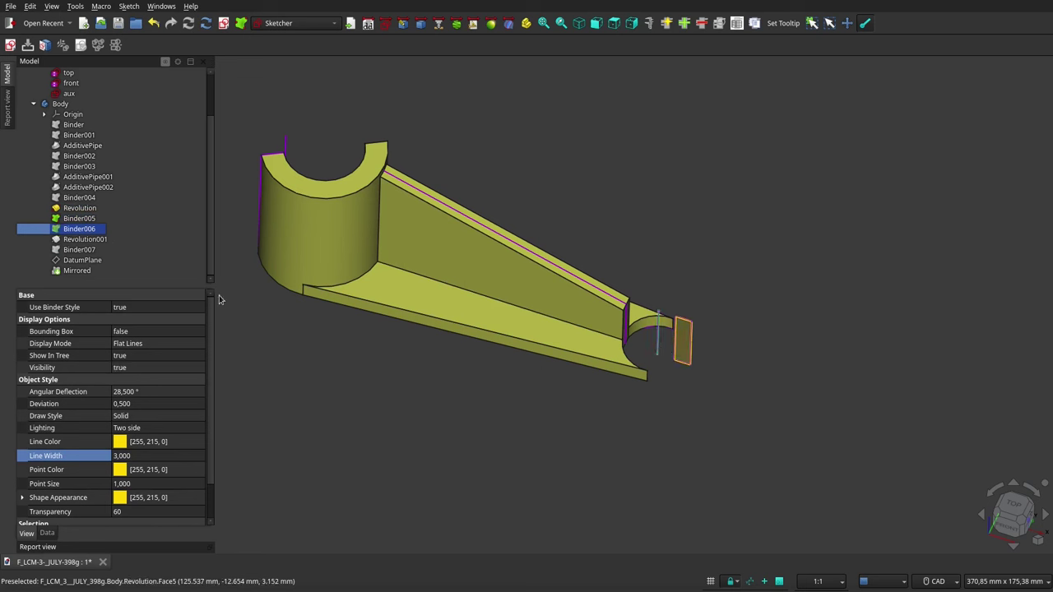
ctrl+click(79, 218)
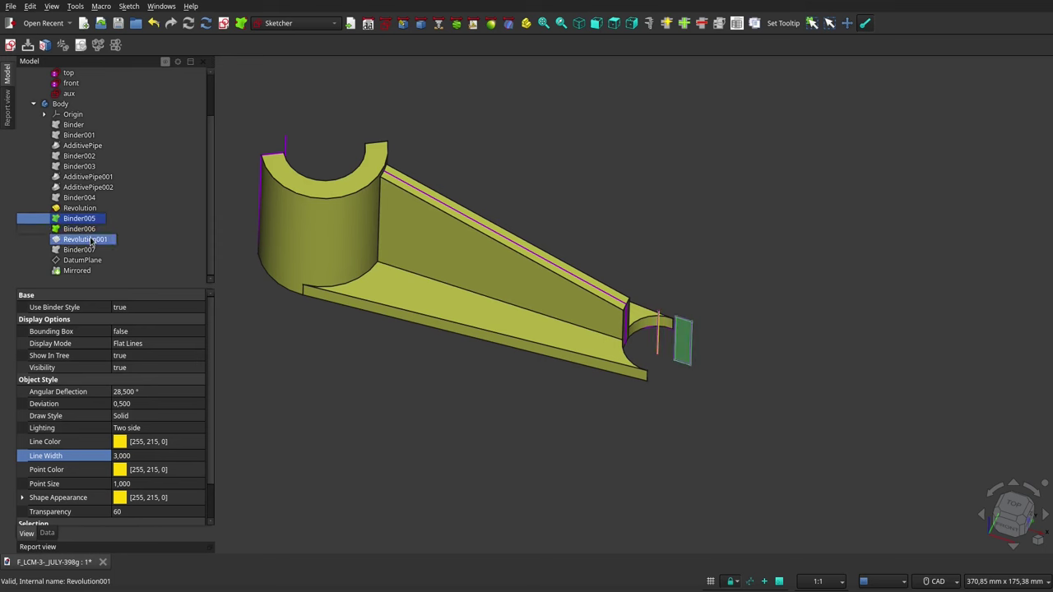
ctrl+click(85, 239)
Hide the Binder005 and Binder006 references to reveal the Revolution001 boss at the arm's narrow end
key(space)
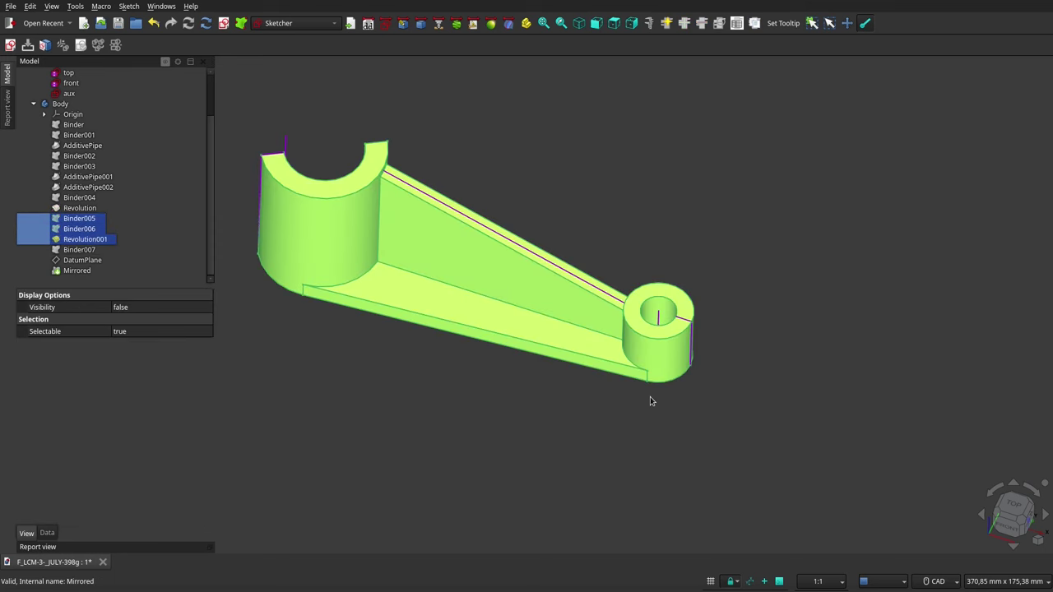
click(646, 436)
mouse_move(637, 425)
middle_down()
mouse_move(609, 479)
mouse_move(557, 398)
mouse_move(595, 403)
mouse_move(588, 436)
middle_up()
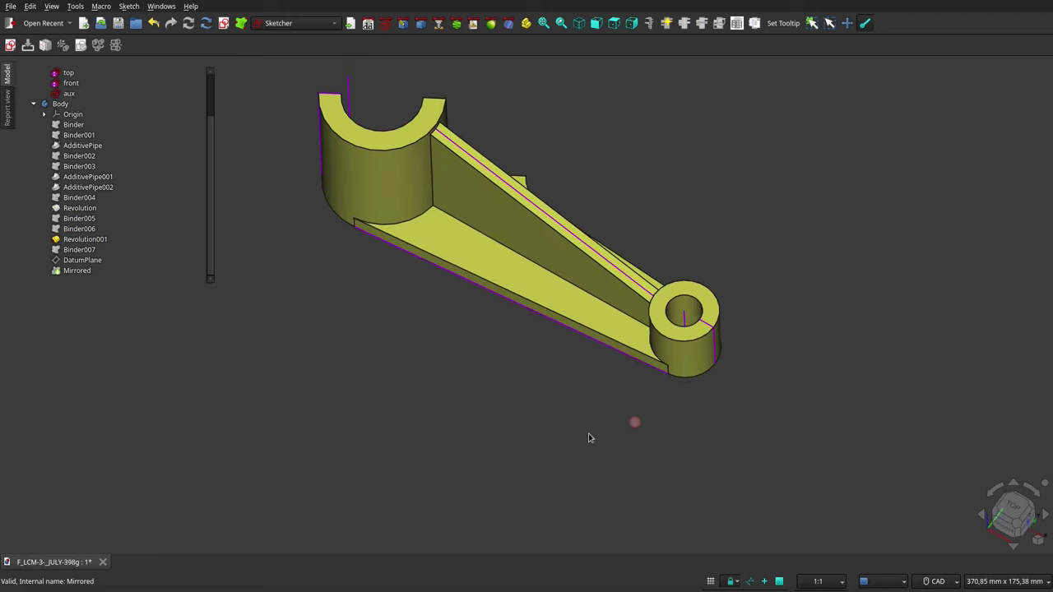
scroll(470, 430, down, 2)
scroll(472, 364, down, 3)
Inspect the finished arm from several angles, including its underside, and select Binder007
mouse_move(472, 365)
middle_down()
mouse_move(510, 255)
mouse_move(510, 317)
mouse_move(496, 299)
mouse_move(543, 272)
middle_up()
mouse_move(748, 432)
middle_down()
mouse_move(365, 426)
mouse_move(516, 282)
middle_up()
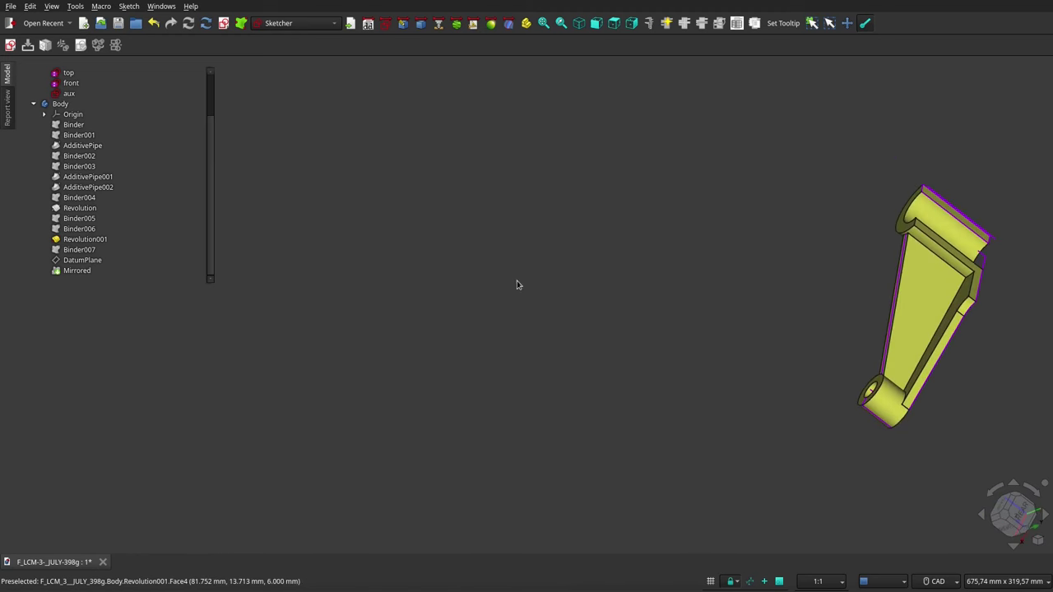
scroll(601, 263, down, 4)
scroll(676, 263, up, 3)
mouse_move(852, 292)
middle_down()
mouse_move(776, 346)
mouse_move(393, 364)
mouse_move(713, 258)
mouse_move(743, 285)
mouse_move(724, 261)
middle_up()
scroll(714, 258, up, 5)
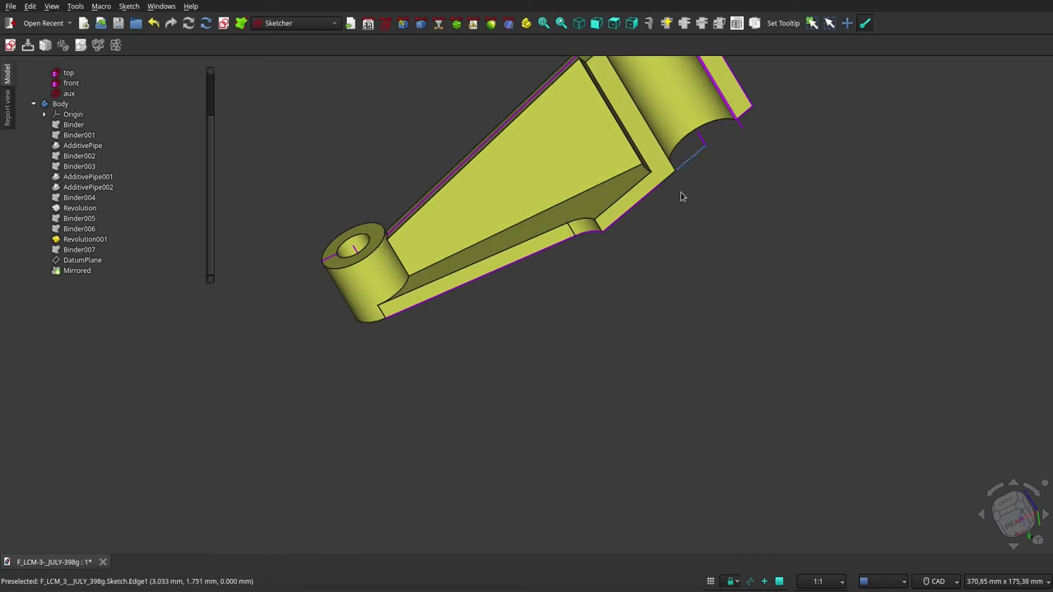
scroll(671, 284, down, 3)
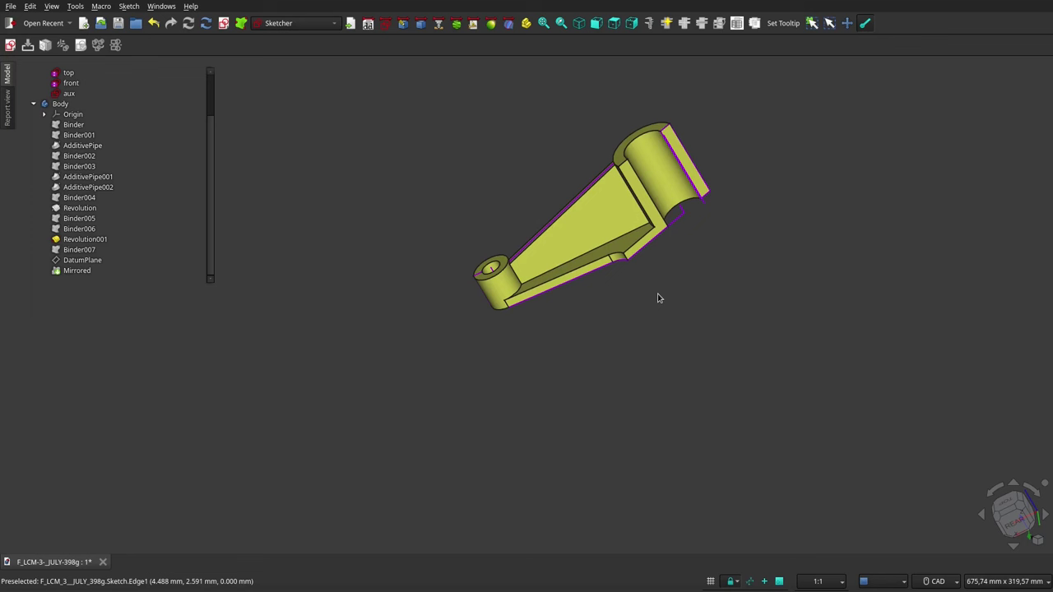
scroll(679, 221, up, 4)
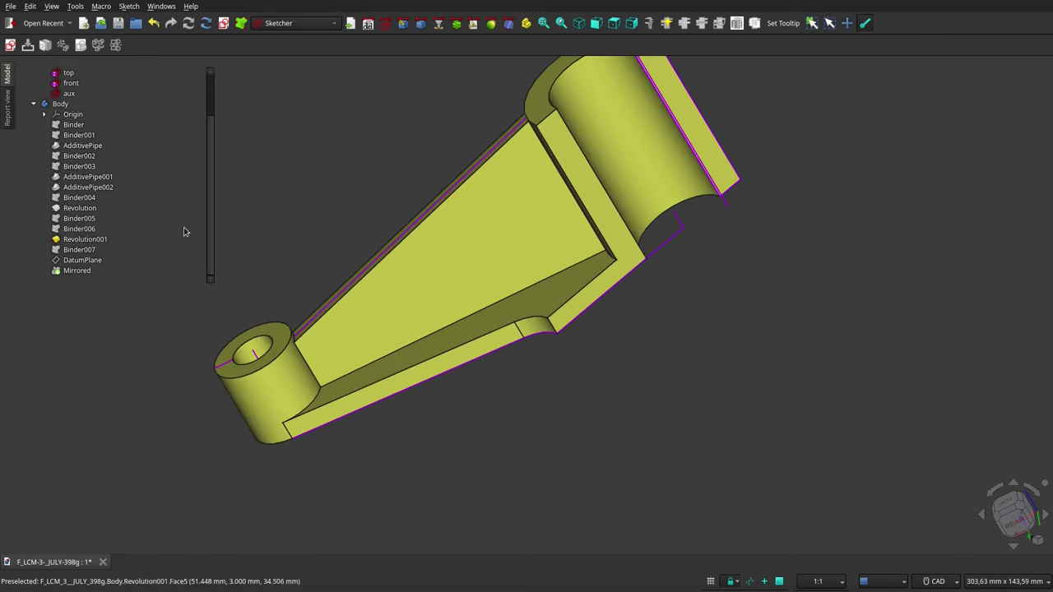
click(82, 252)
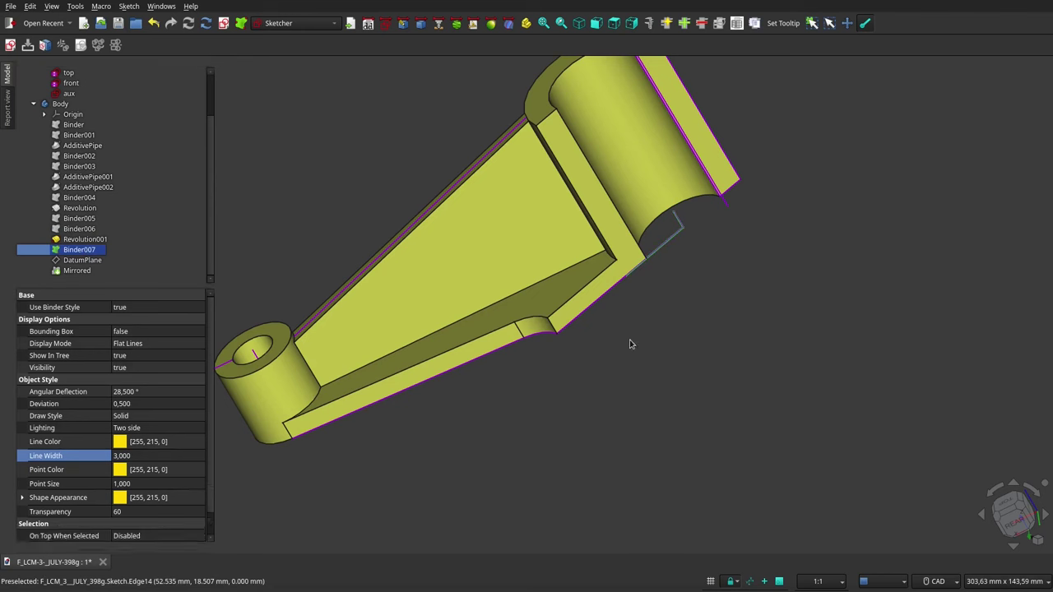
Hide Binder007, show the DatumPlane, and orbit and zoom around the plane
click(667, 272)
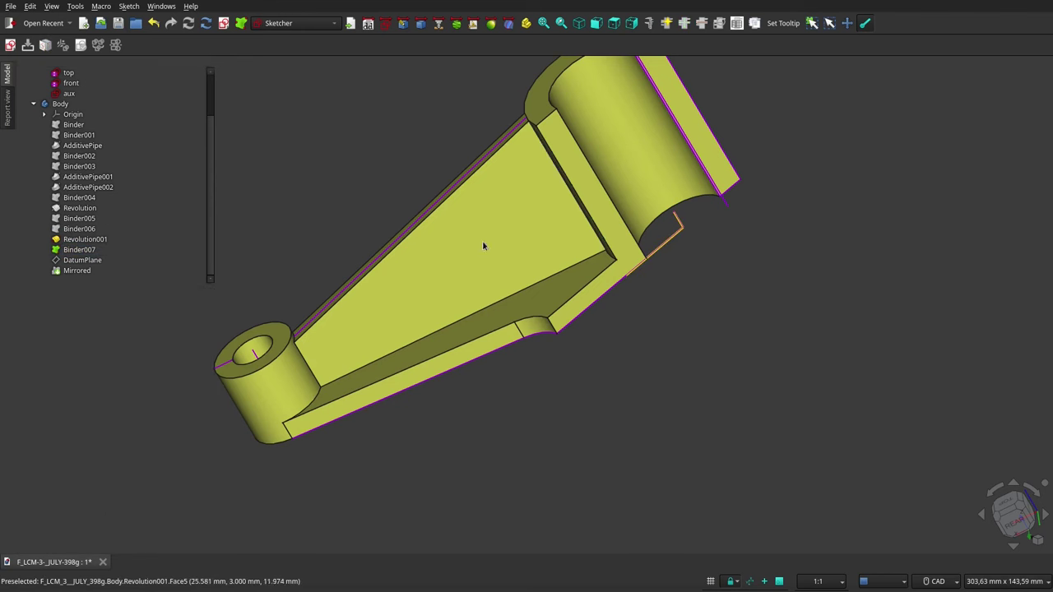
click(115, 249)
click(83, 249)
ctrl+click(97, 260)
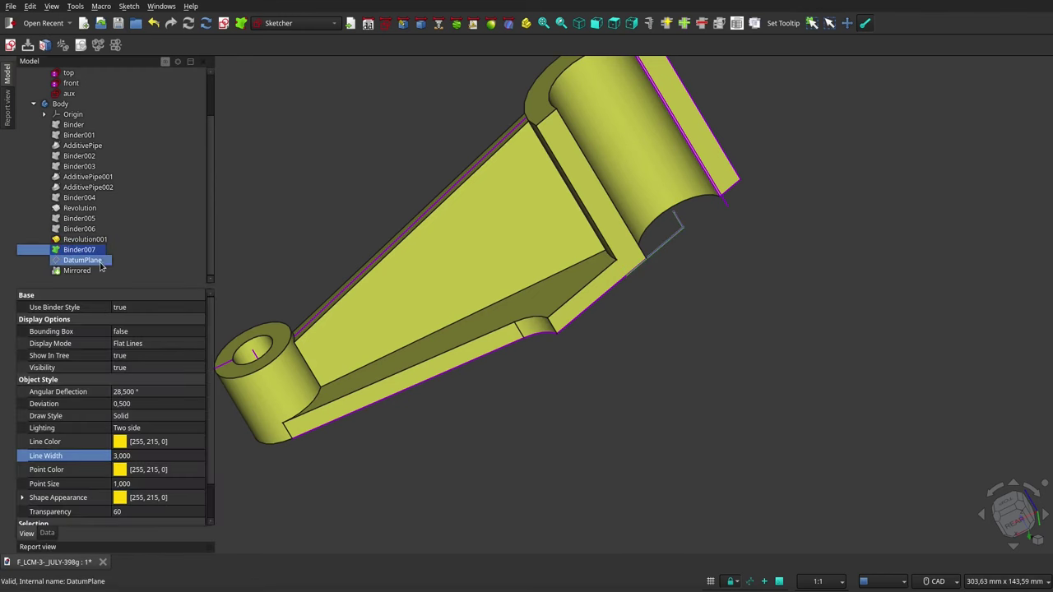
key(space)
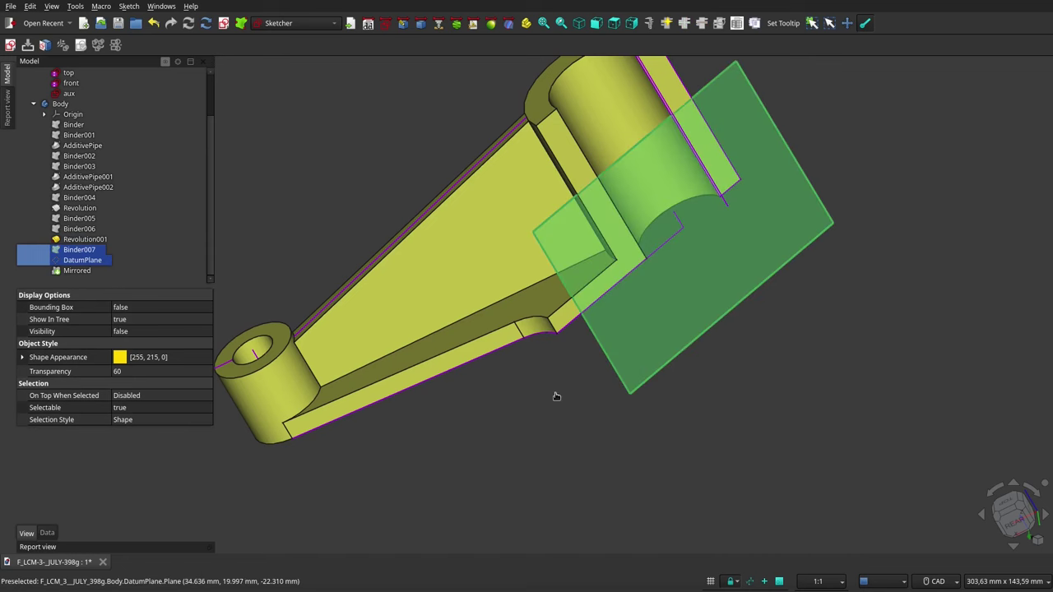
click(564, 379)
mouse_move(564, 378)
middle_down()
mouse_move(642, 394)
mouse_move(615, 312)
mouse_move(644, 310)
mouse_move(561, 307)
middle_up()
scroll(668, 396, down, 2)
scroll(670, 397, down, 2)
scroll(669, 400, down, 2)
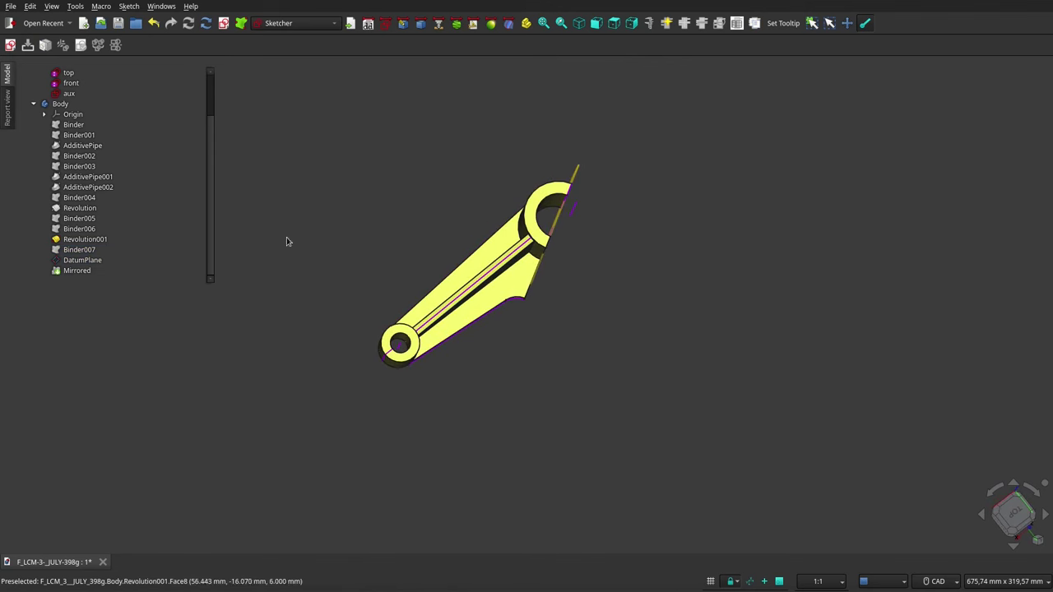
Hide the DatumPlane and show the Mirrored feature, revealing the two-armed V-shaped bracket
mouse_move(82, 260)
click(140, 260)
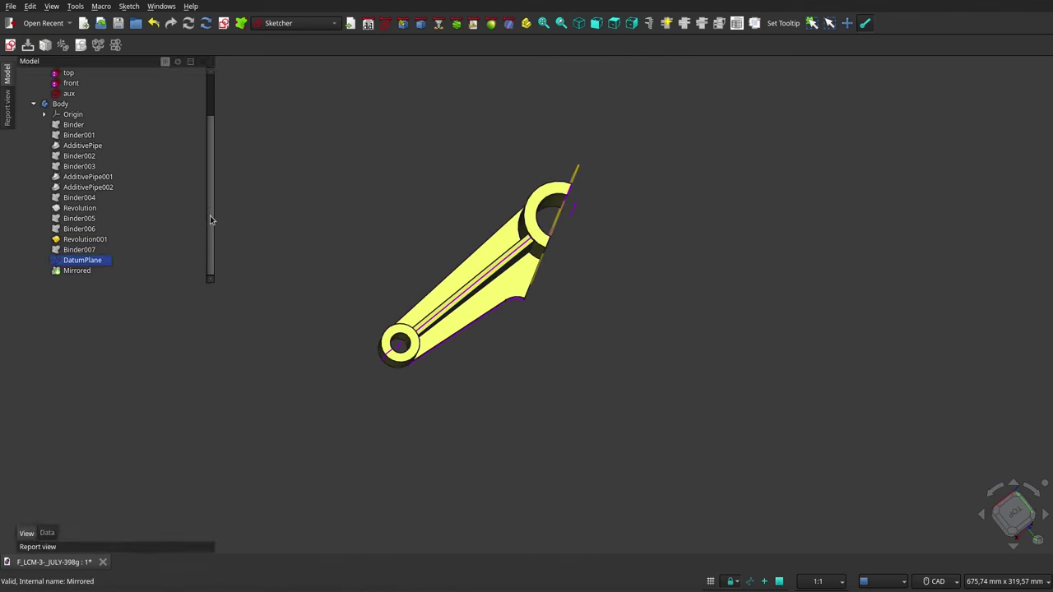
click(82, 260)
ctrl+click(75, 270)
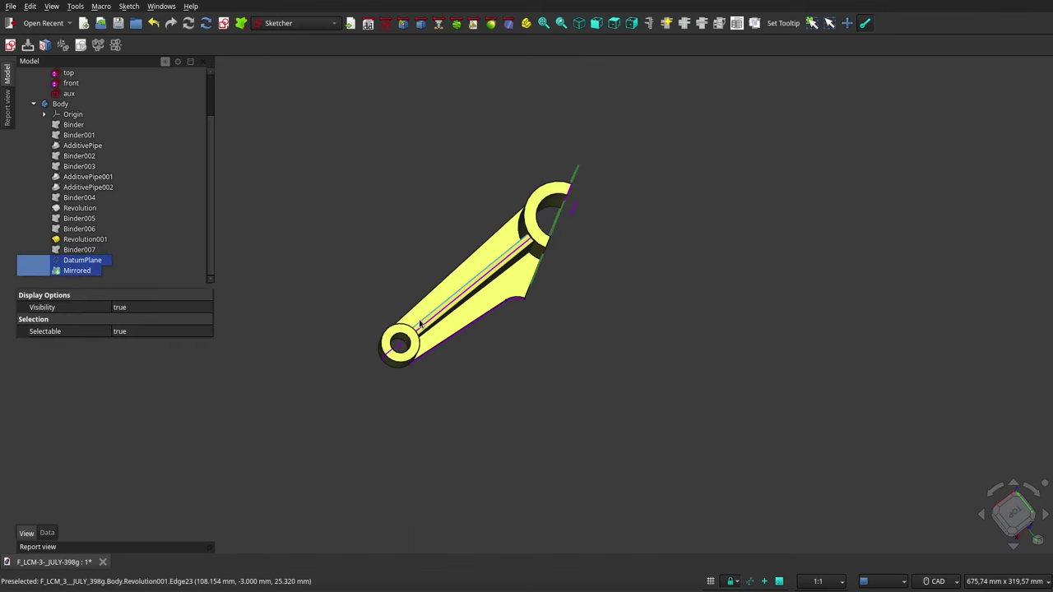
key(space)
click(425, 373)
mouse_move(474, 369)
middle_down()
mouse_move(479, 414)
mouse_move(486, 381)
middle_up()
click(68, 124)
scroll(68, 124, up, 2)
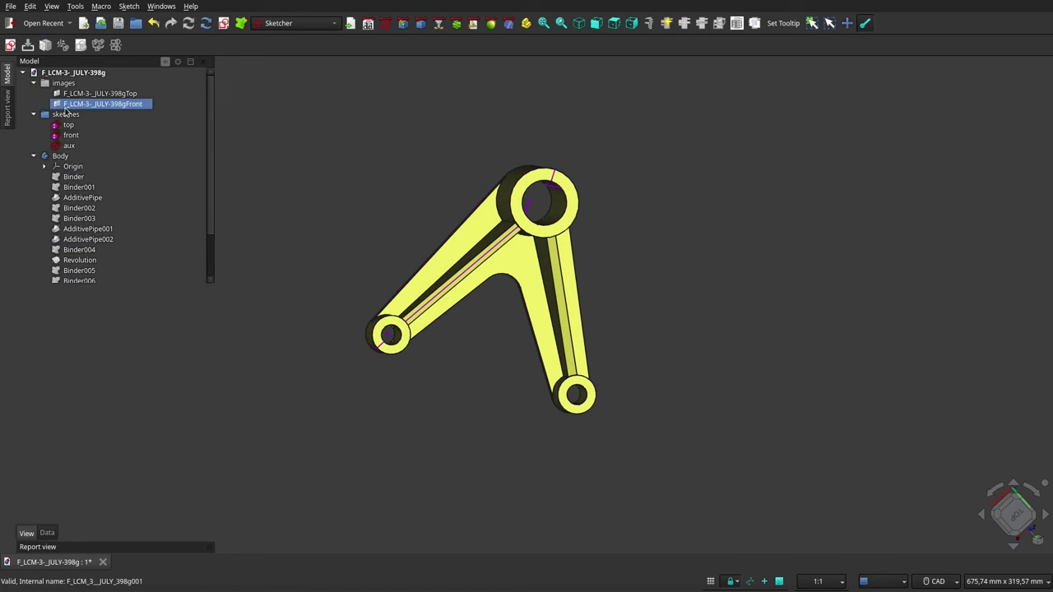
Show the reference drawing images group and view the bracket isometrically against the drawings
click(66, 113)
mouse_move(457, 287)
middle_down()
mouse_move(423, 209)
mouse_move(453, 186)
middle_up()
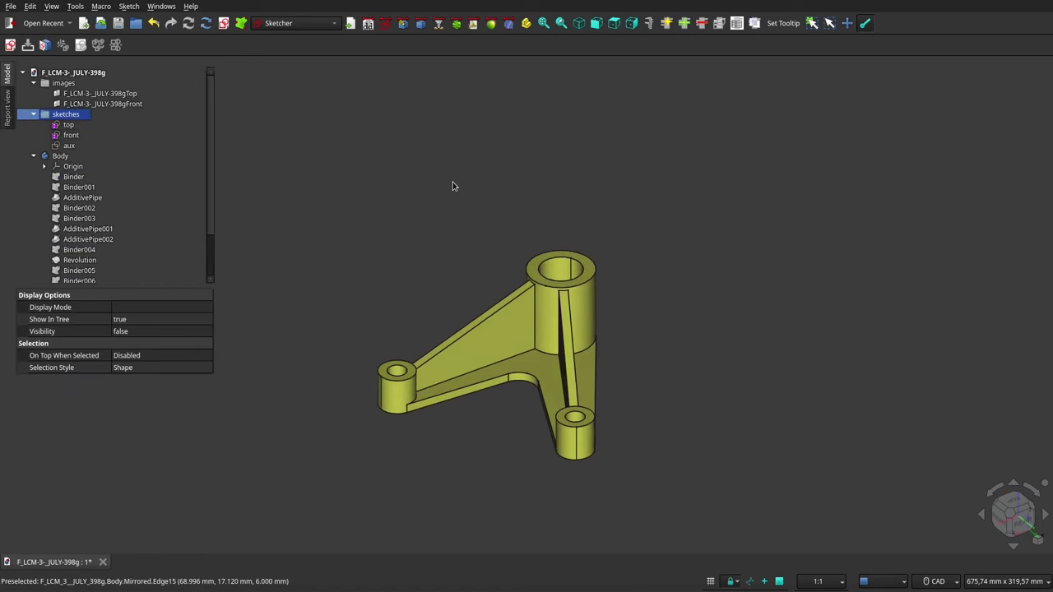
click(72, 85)
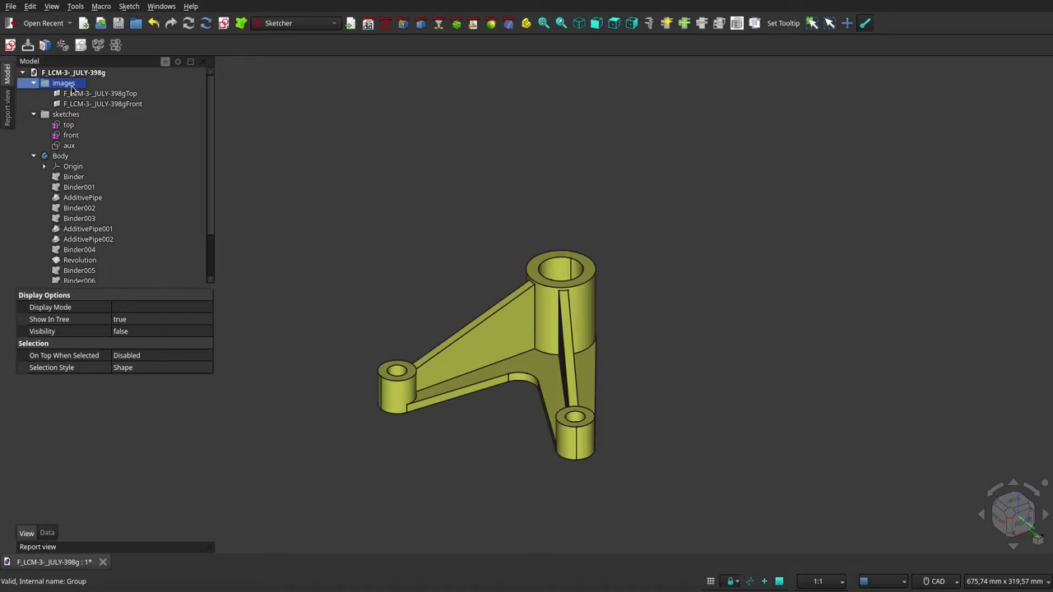
key(space)
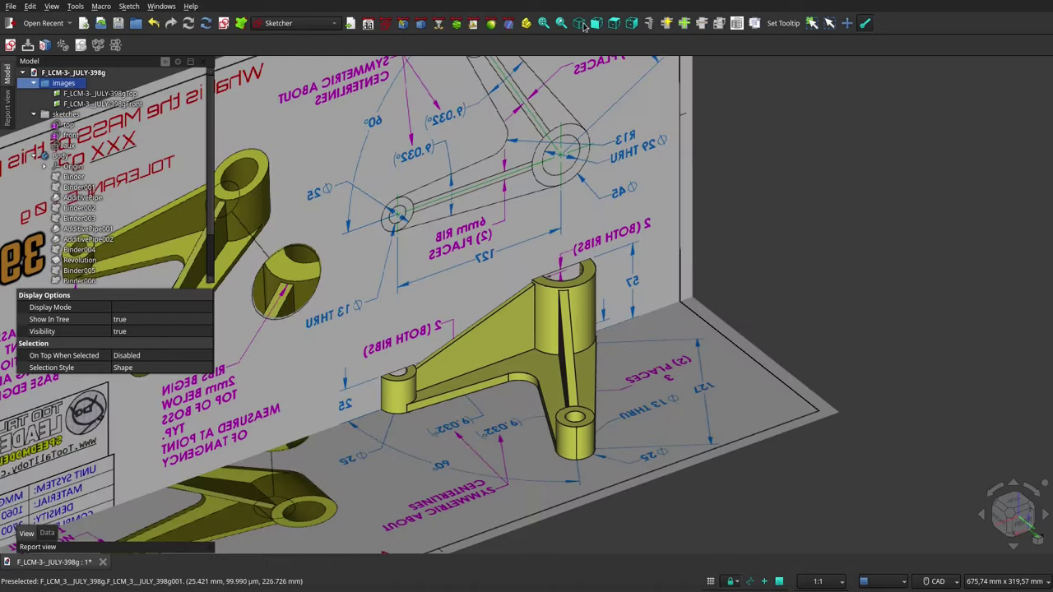
click(580, 23)
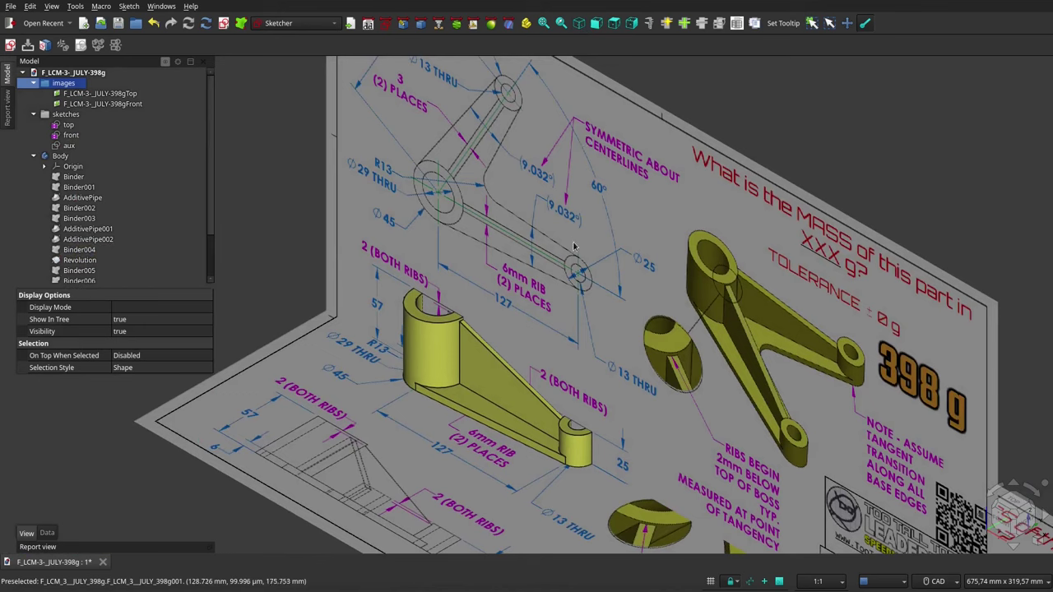
click(596, 26)
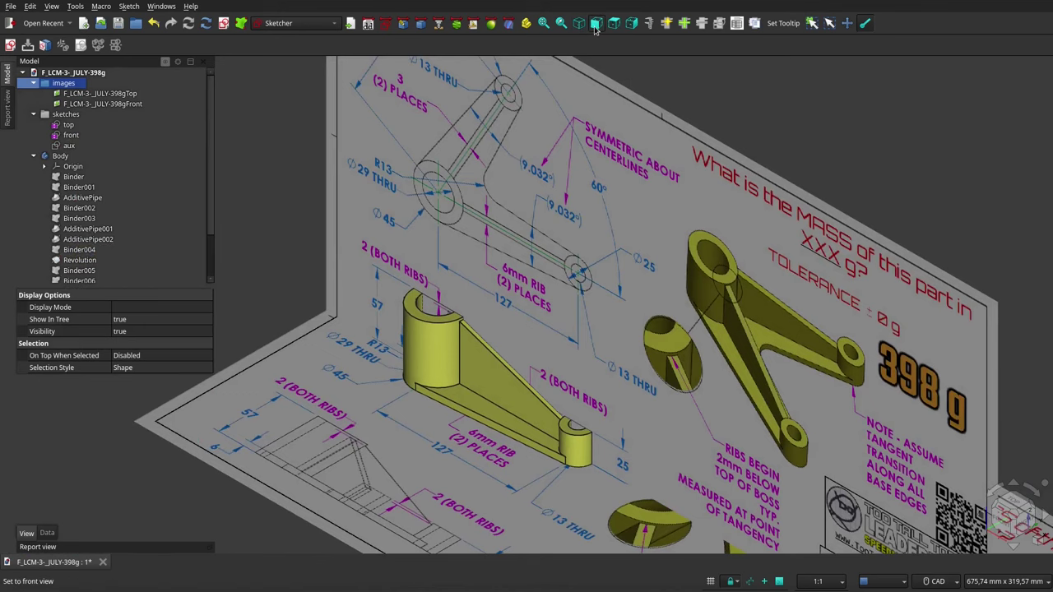
Zoom onto the drawing's side view from the front and set the Body transparency to 70
scroll(511, 244, down, 2)
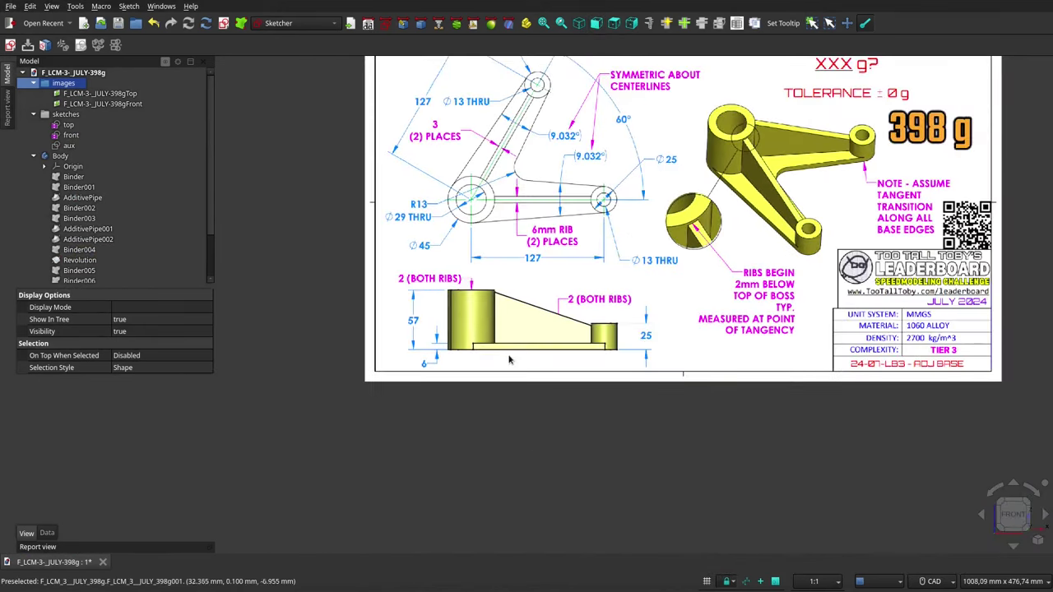
scroll(509, 361, up, 2)
scroll(509, 363, up, 1)
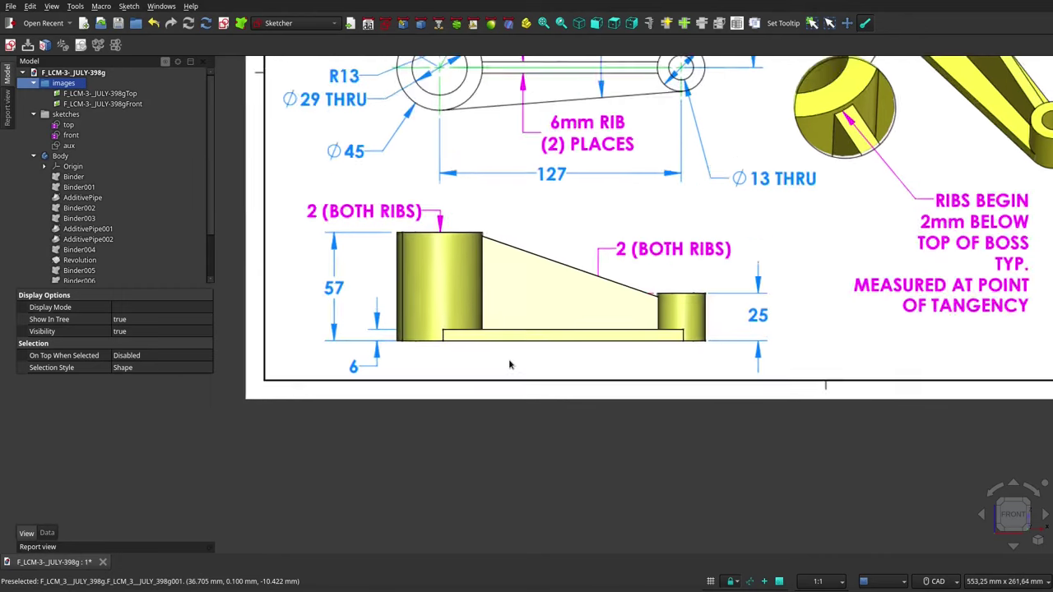
scroll(510, 365, down, 1)
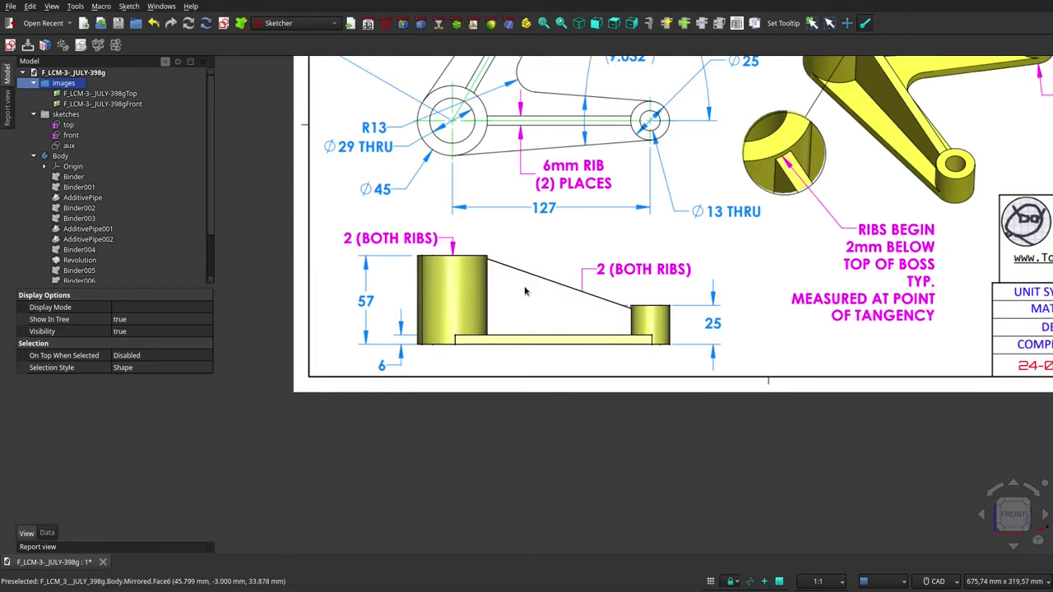
click(57, 157)
key(v)
key(t)
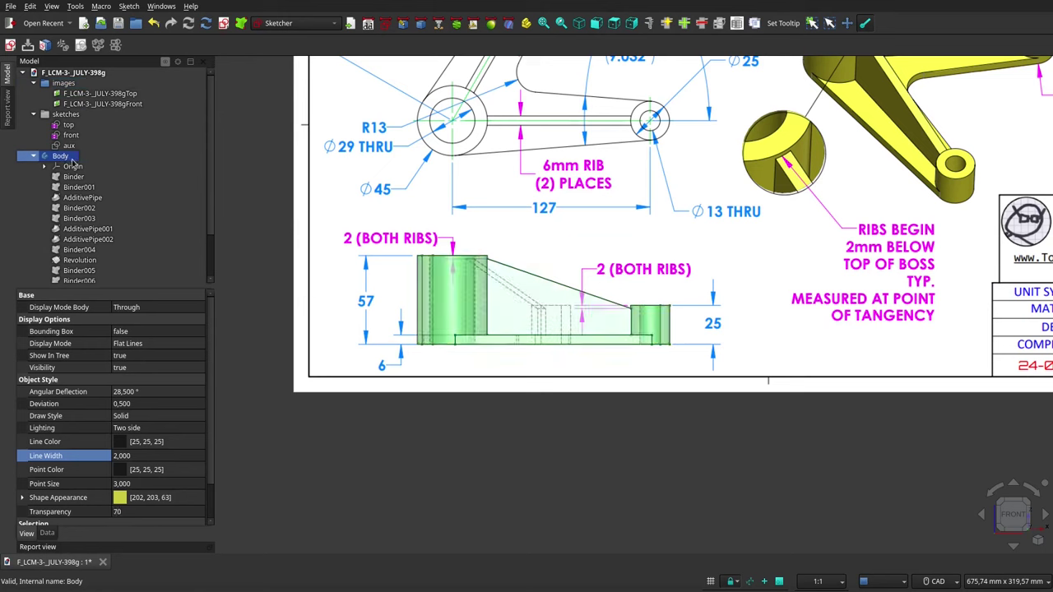
click(608, 453)
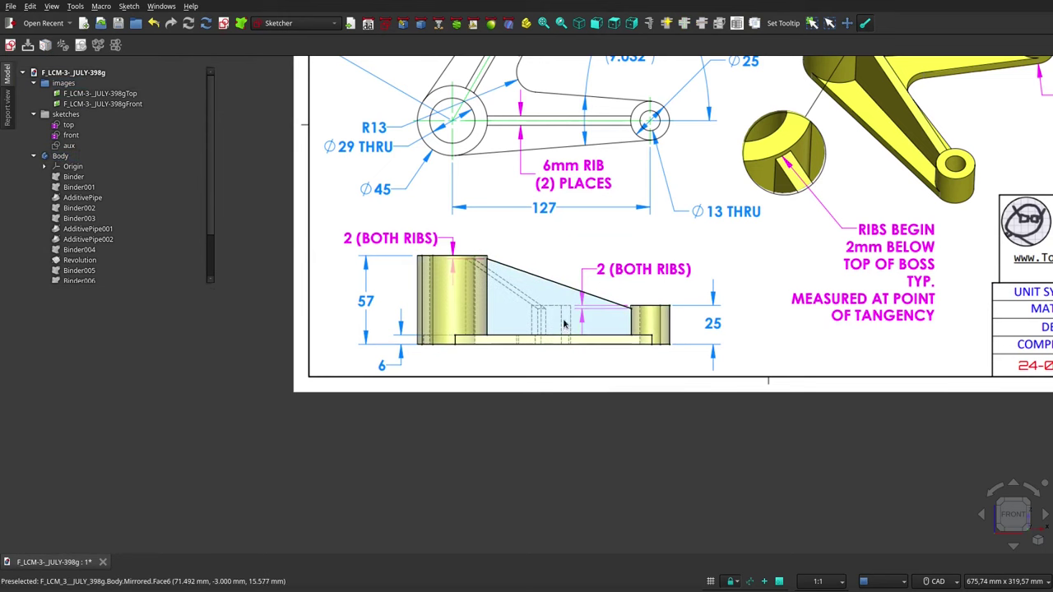
click(66, 157)
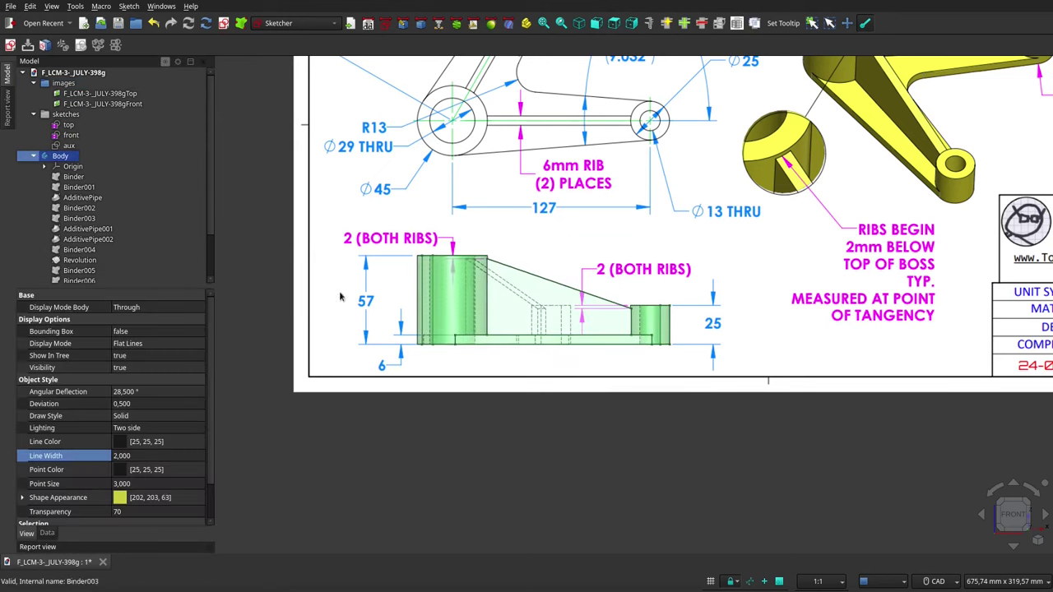
click(534, 426)
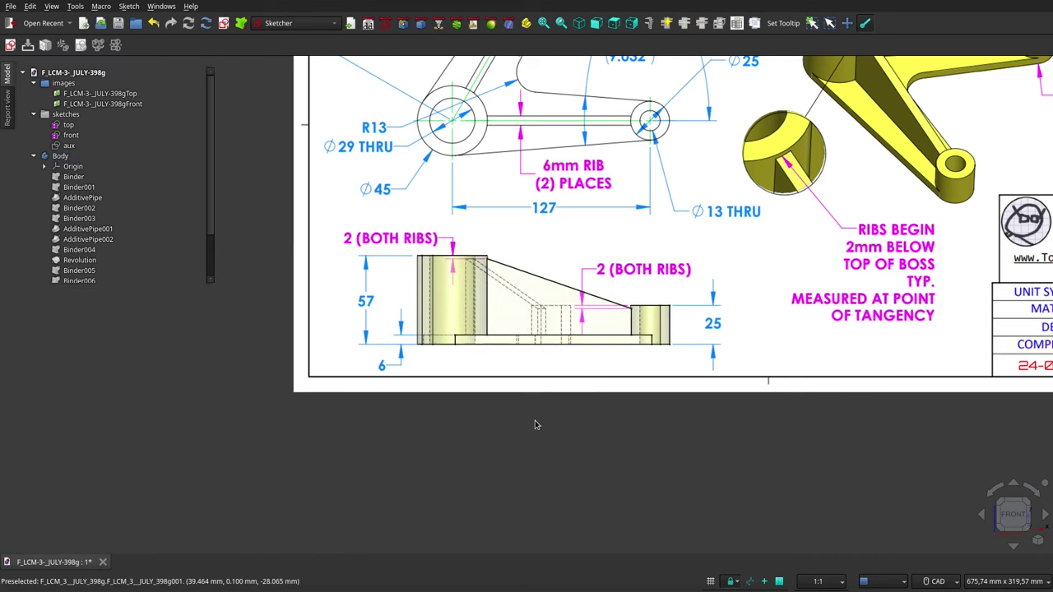
scroll(535, 425, up, 4)
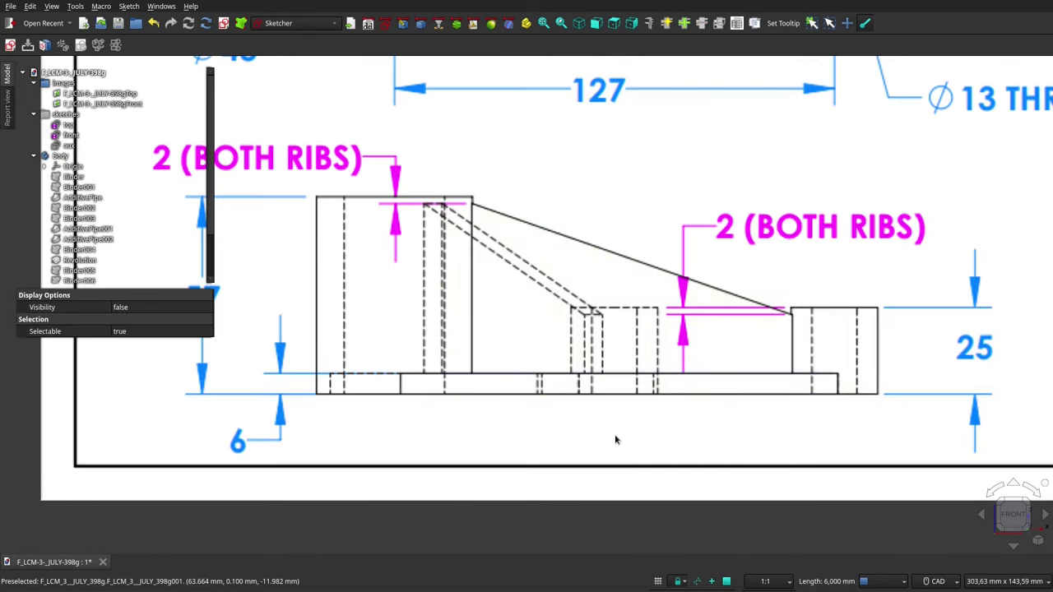
From the rear view, toggle the Body on and off over the mirrored side drawing
key(space)
key(space)
key(space)
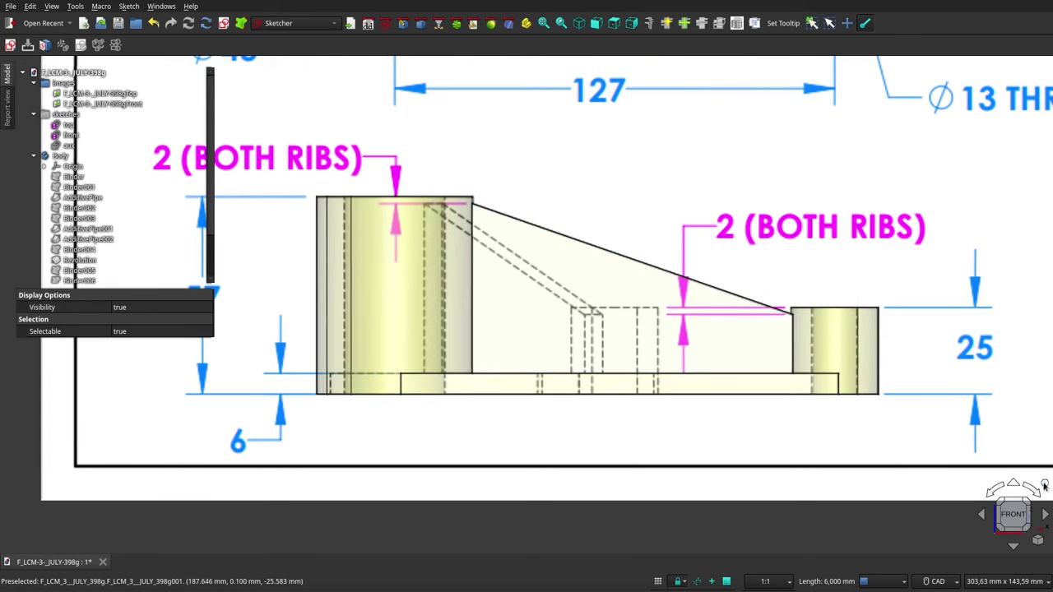
click(1045, 487)
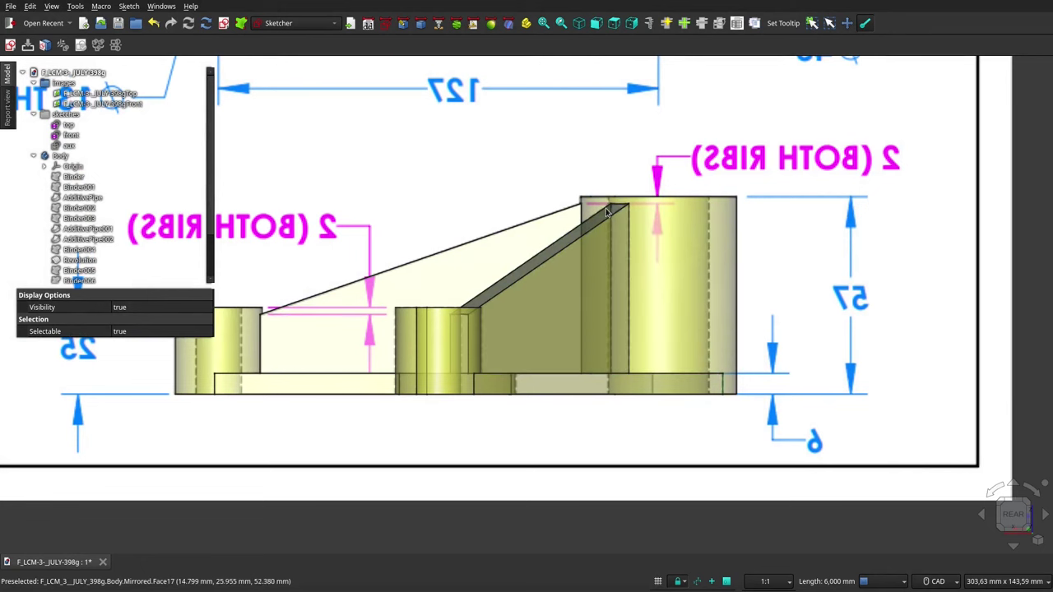
key(space)
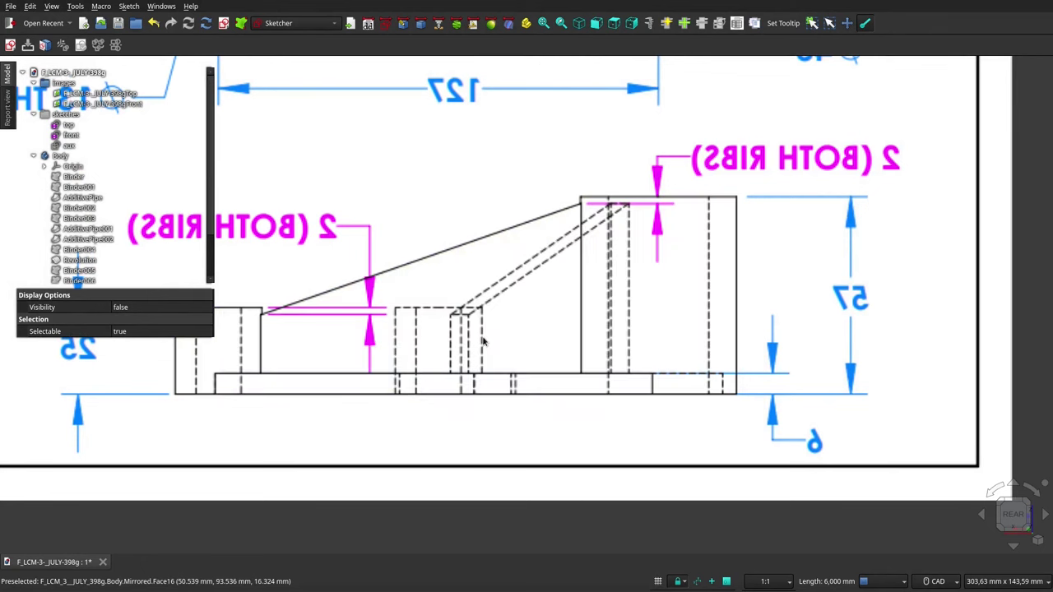
key(space)
key(space)
key(space)
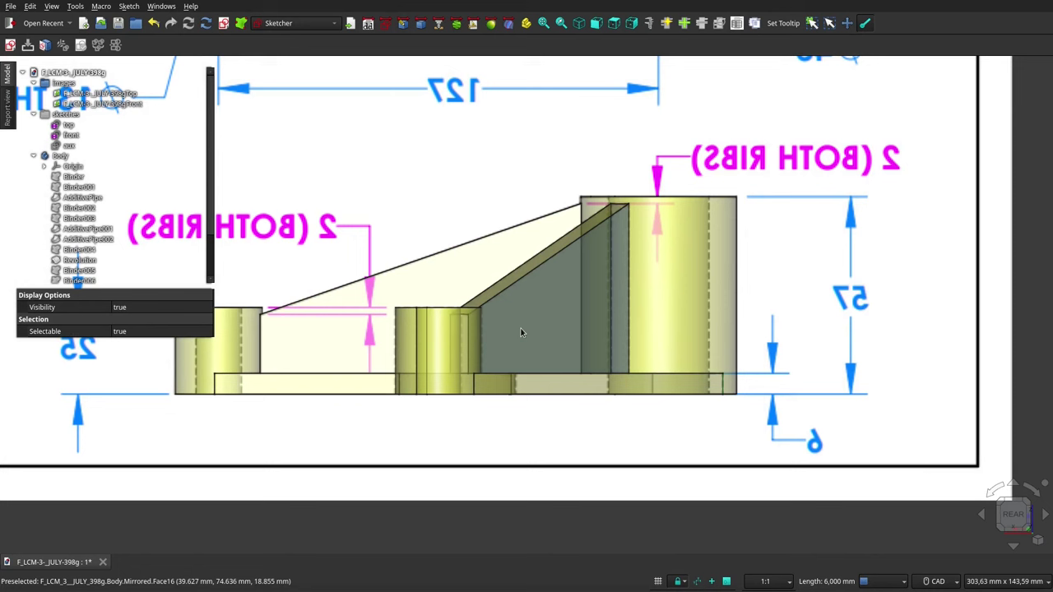
Render the Body opaque and toggle it repeatedly to compare ribs and bosses with the drawing
key(v)
key(t)
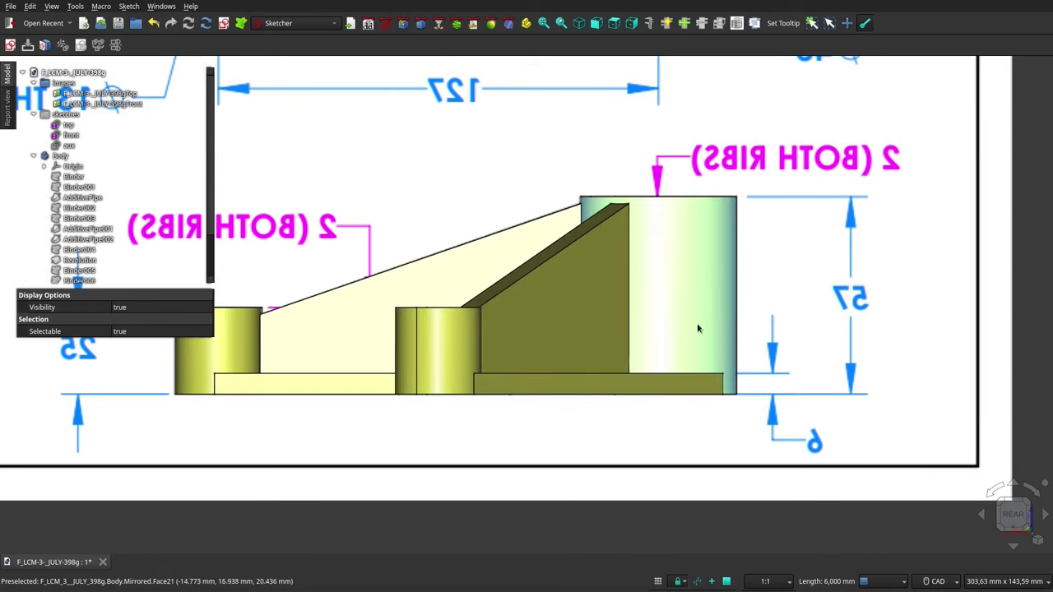
key(space)
key(space)
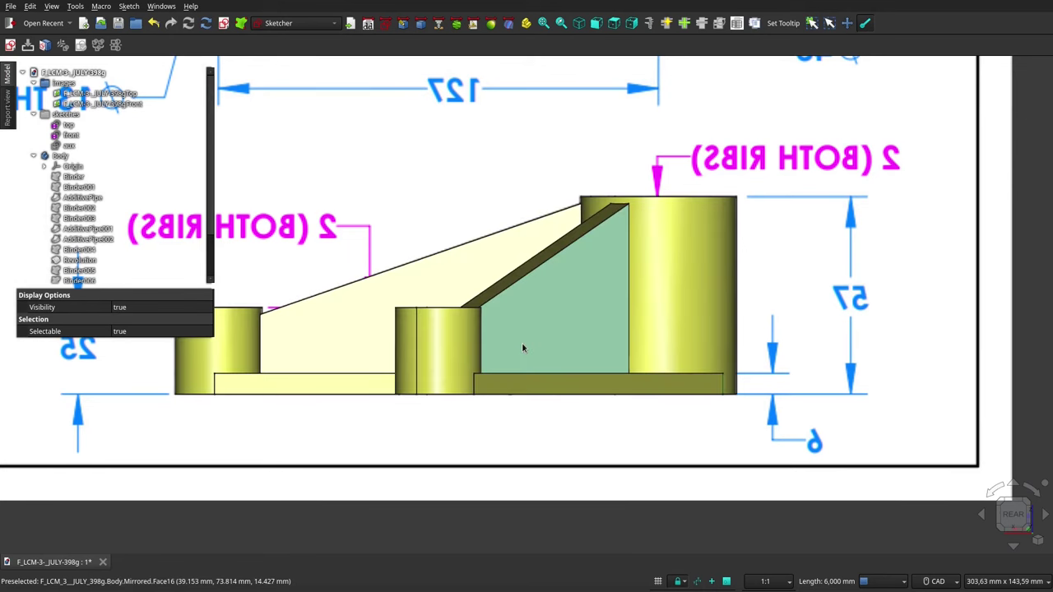
key(space)
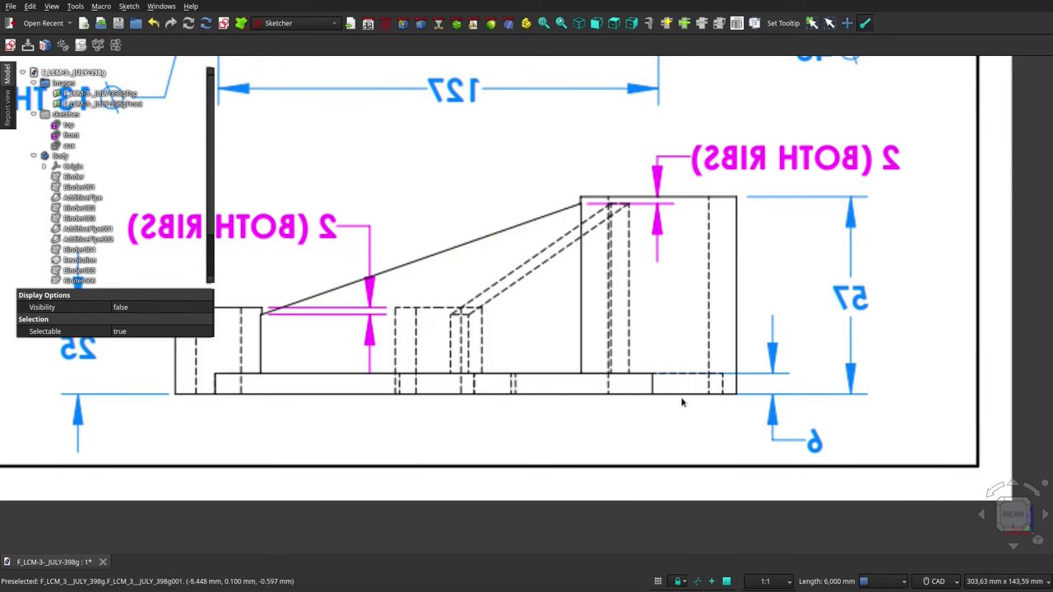
key(space)
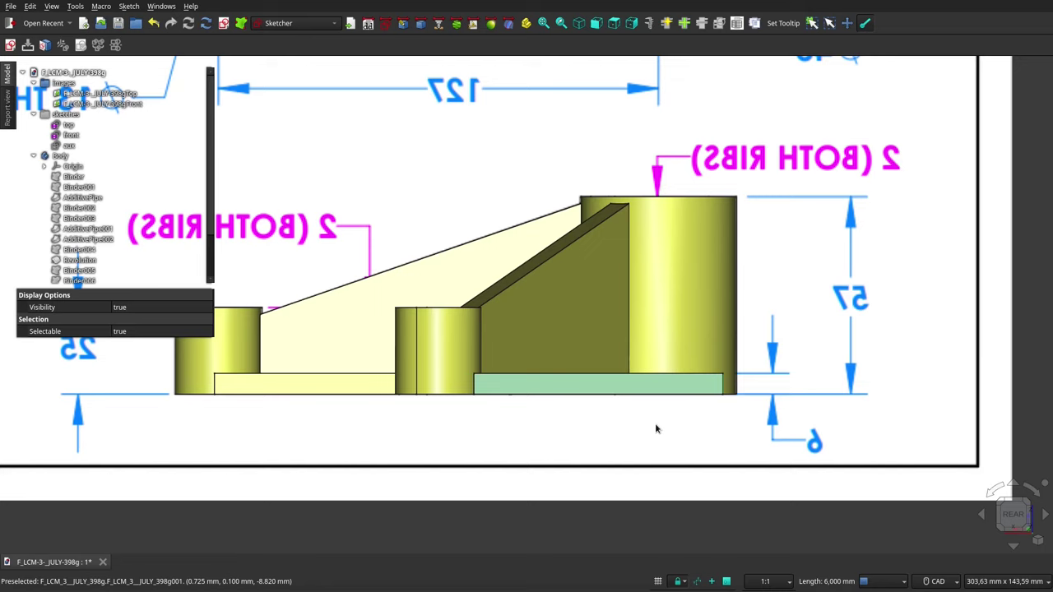
key(space)
key(space)
key(space)
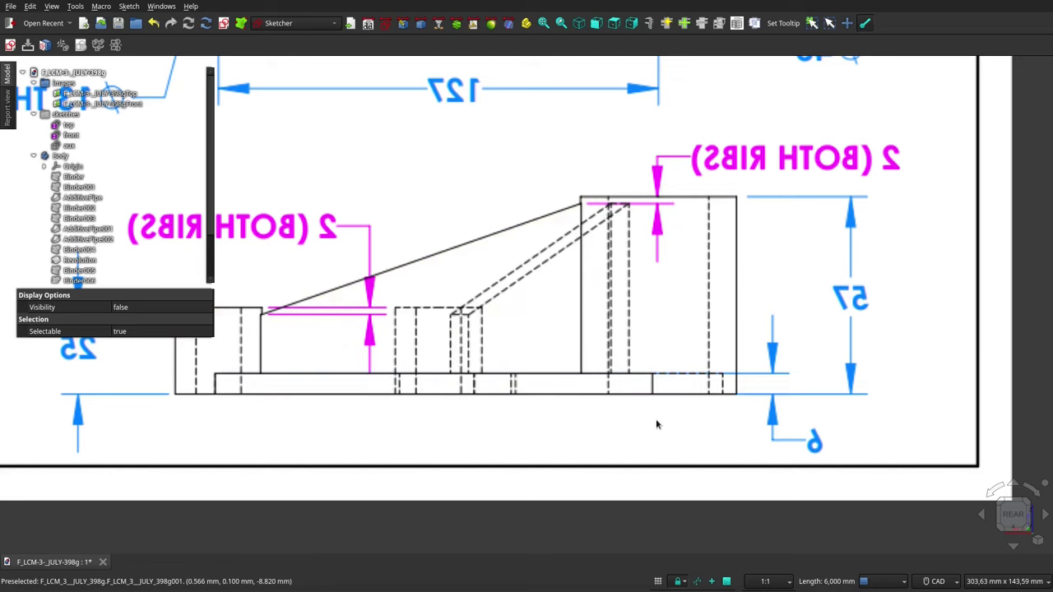
click(614, 23)
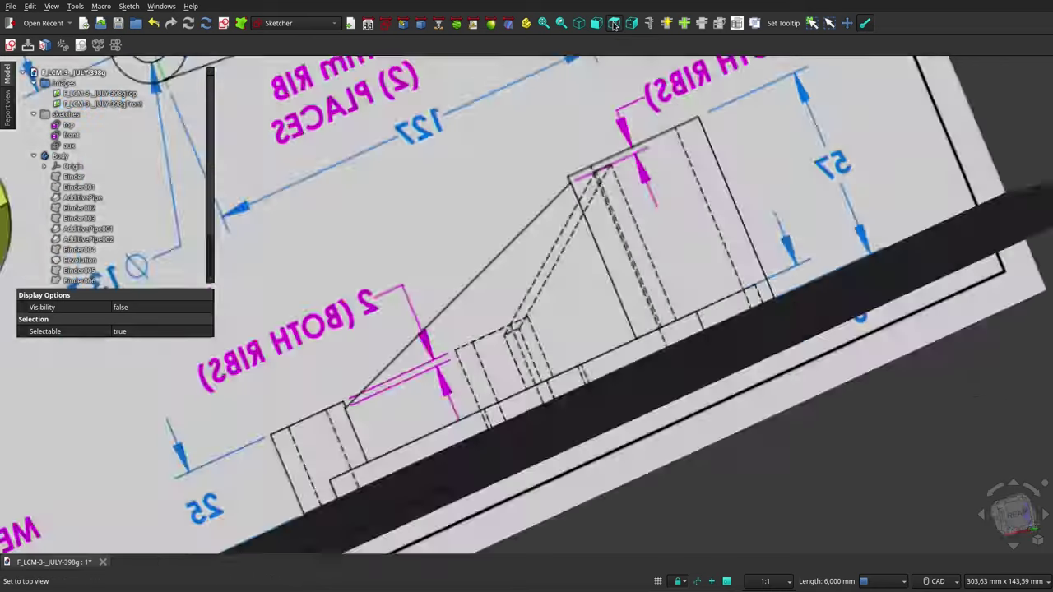
key(space)
scroll(543, 393, down, 3)
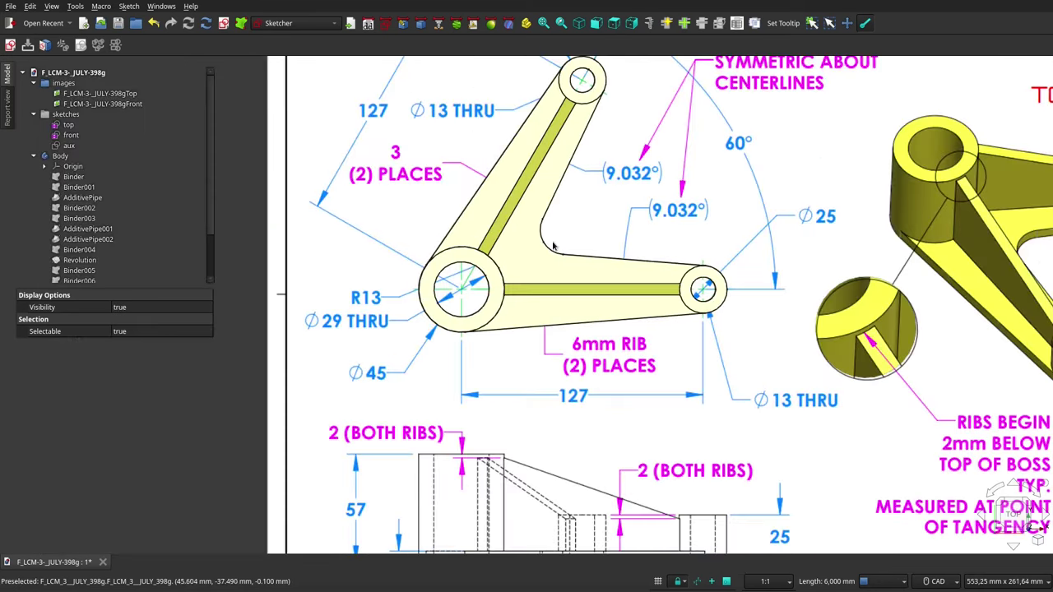
scroll(494, 79, up, 4)
scroll(470, 211, down, 2)
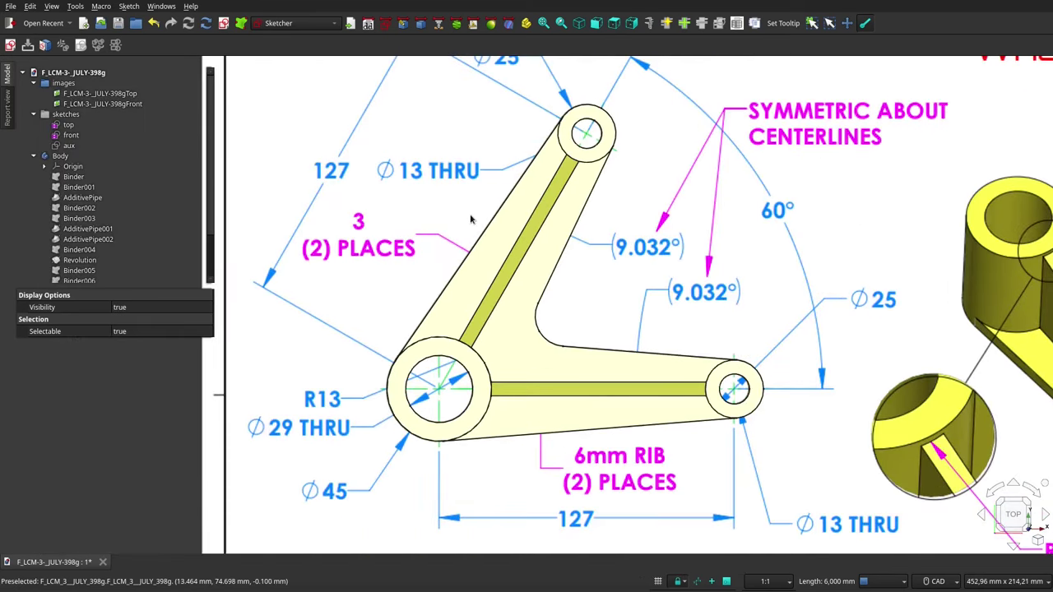
scroll(472, 219, up, 1)
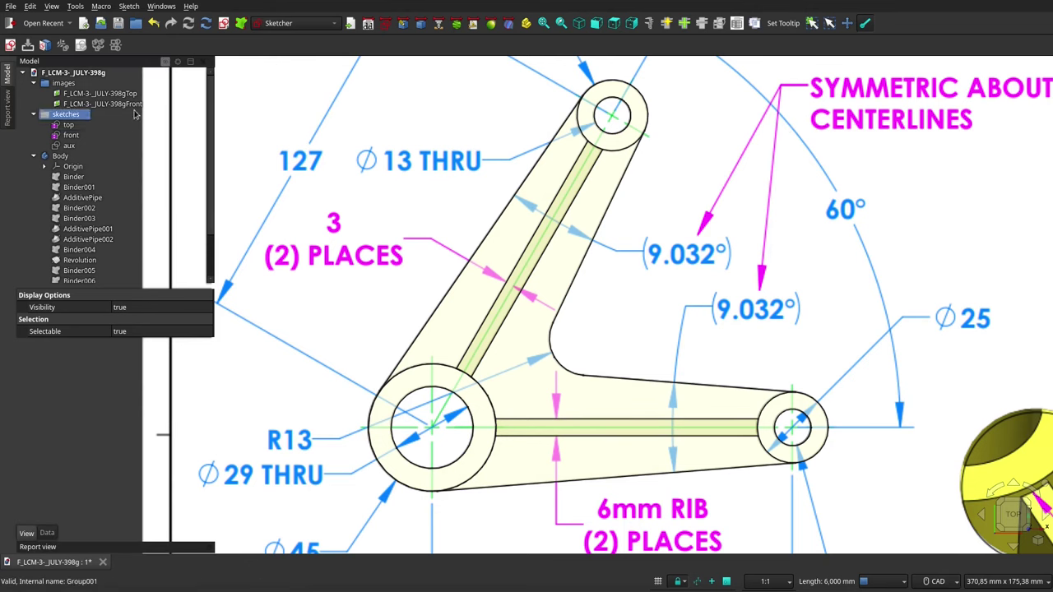
mouse_move(63, 83)
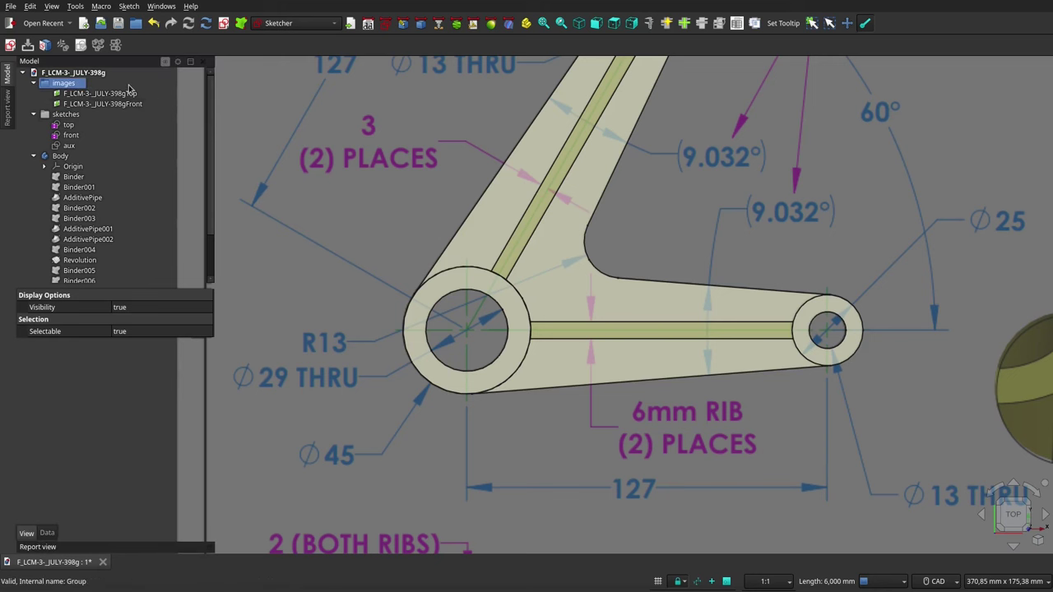
click(120, 94)
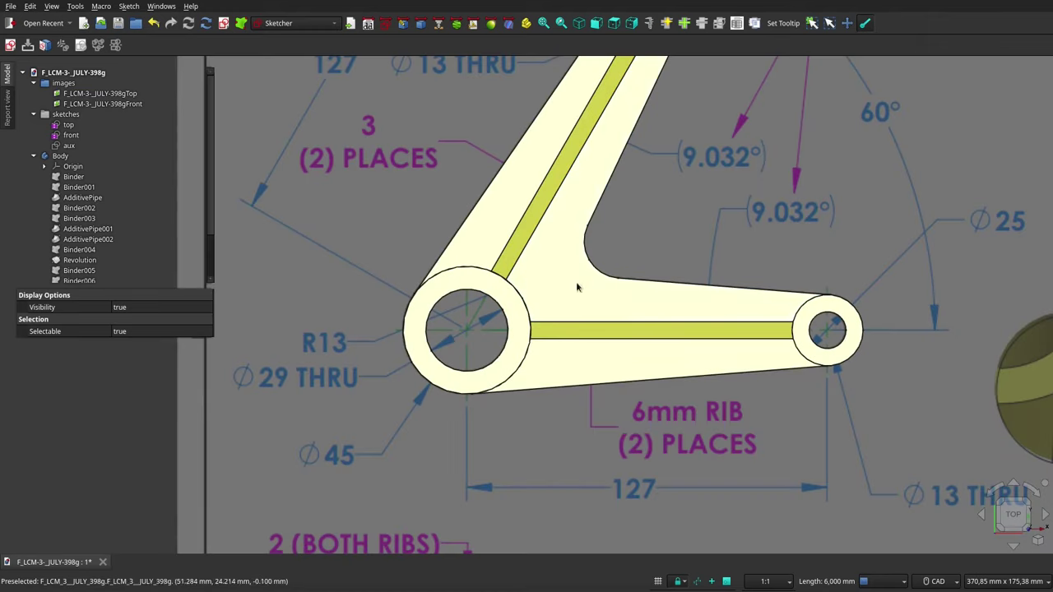
click(1045, 485)
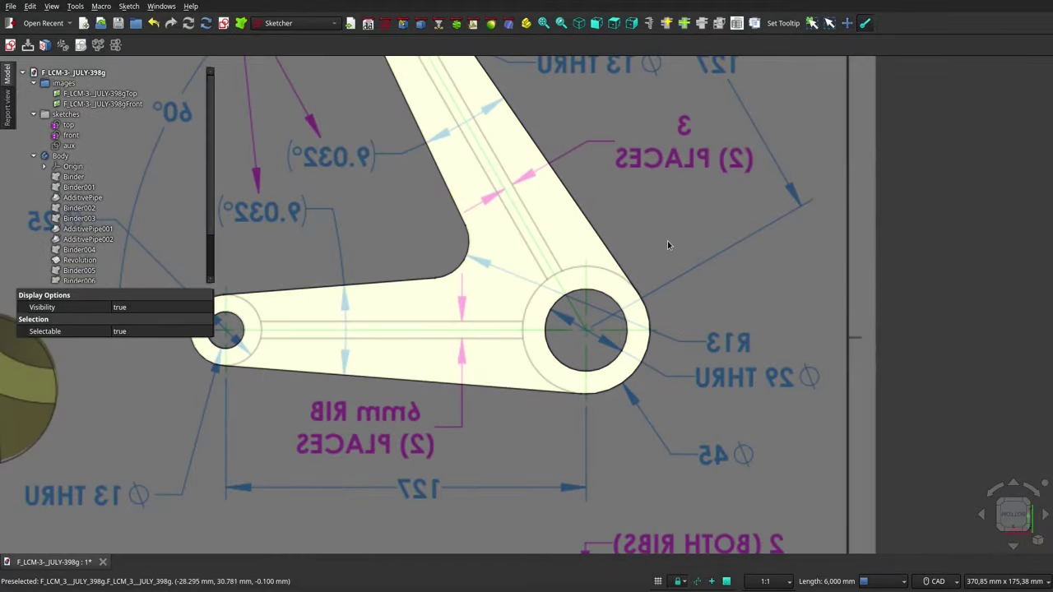
scroll(667, 244, down, 2)
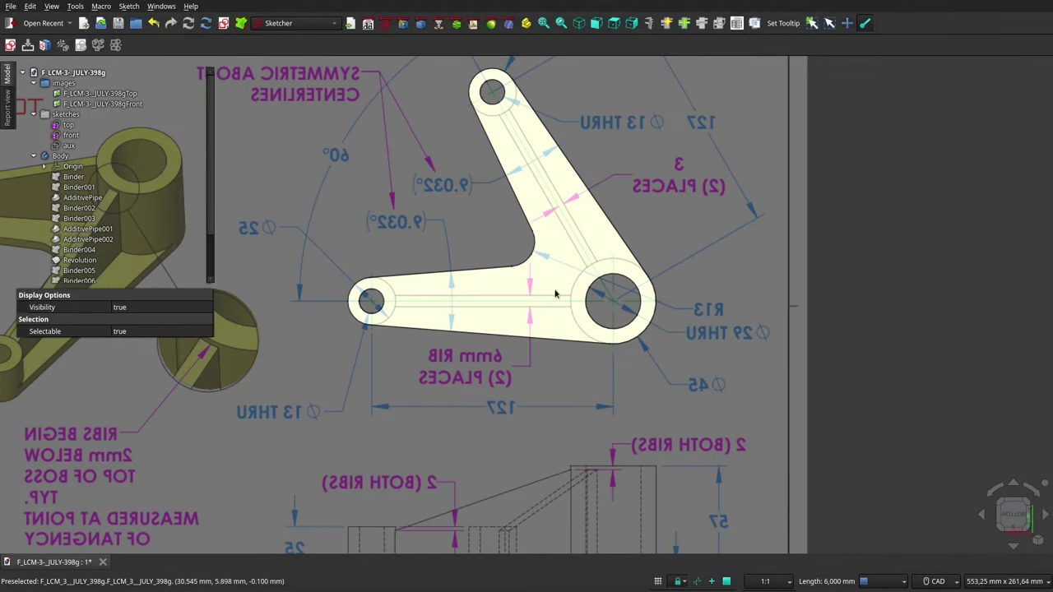
scroll(666, 171, down, 3)
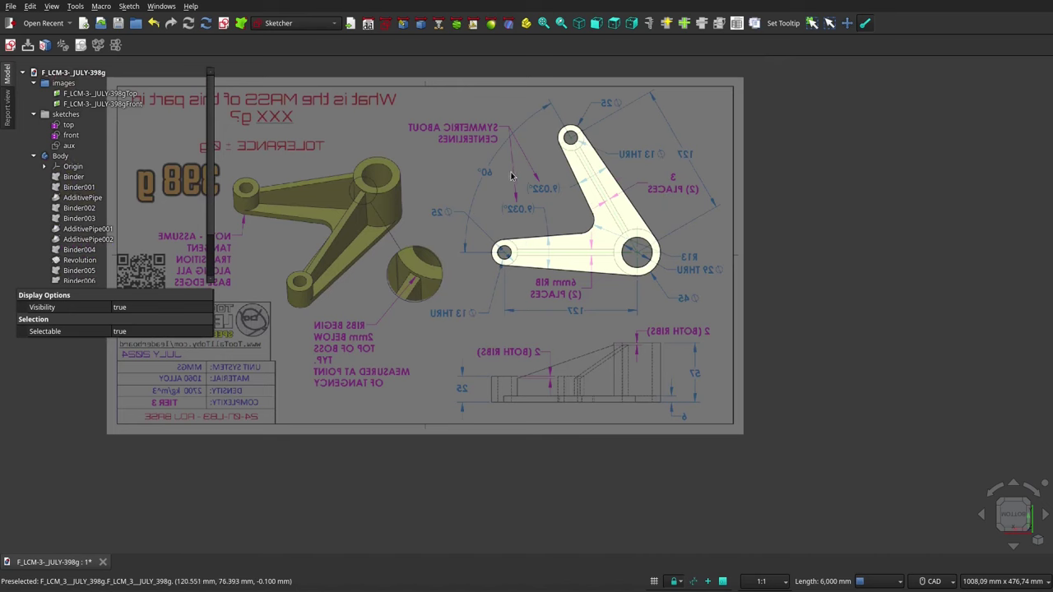
scroll(545, 189, up, 2)
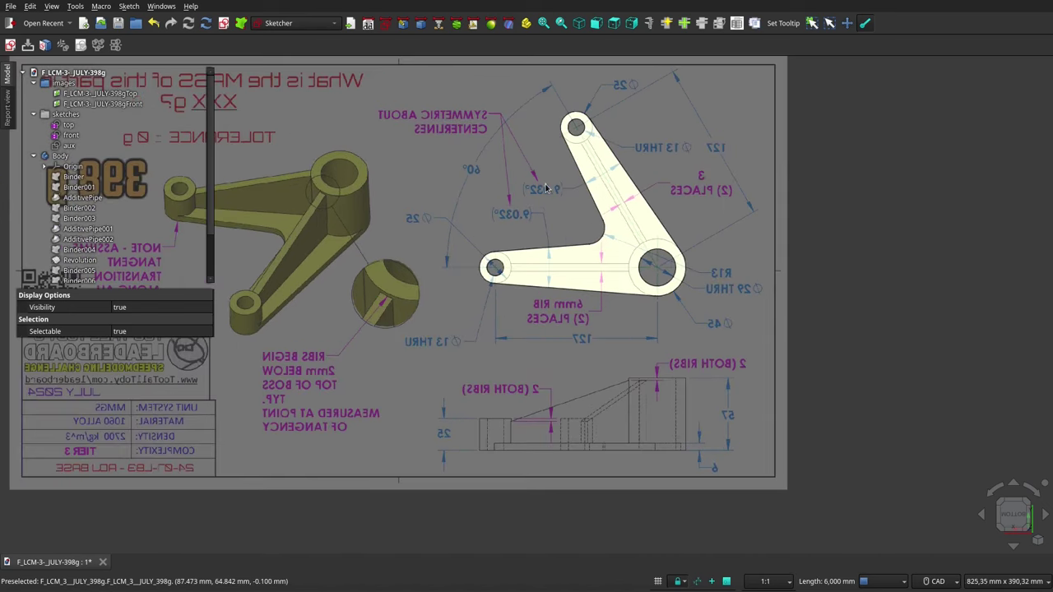
scroll(545, 188, up, 3)
scroll(545, 189, up, 1)
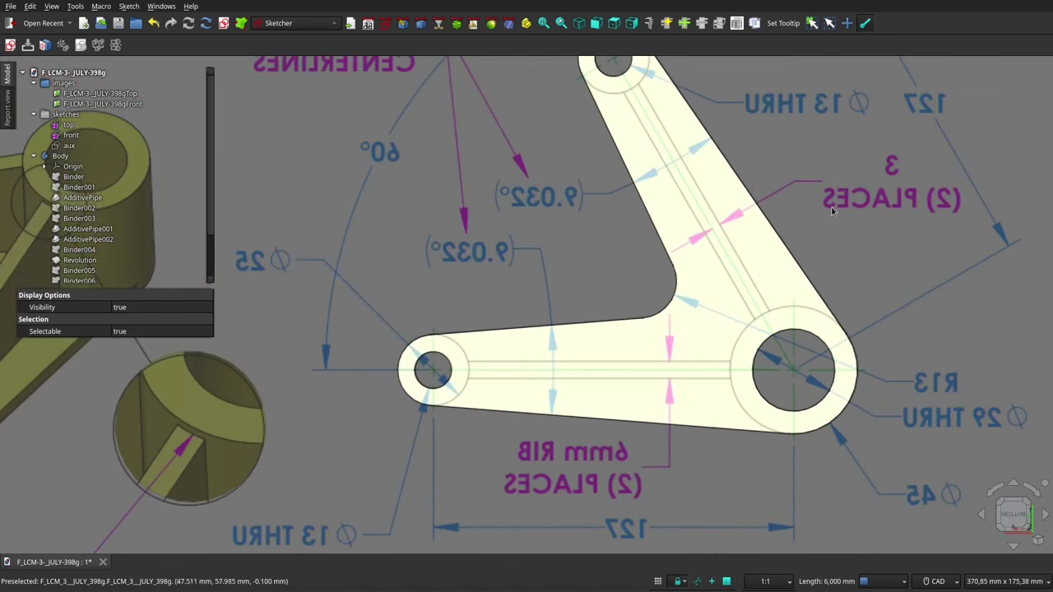
scroll(822, 253, down, 3)
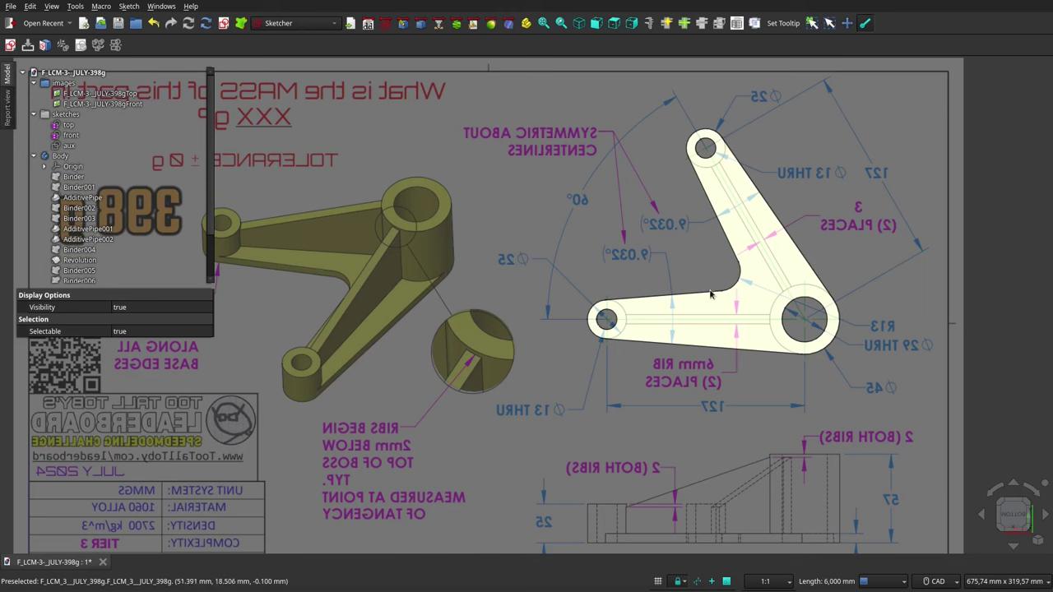
key(1)
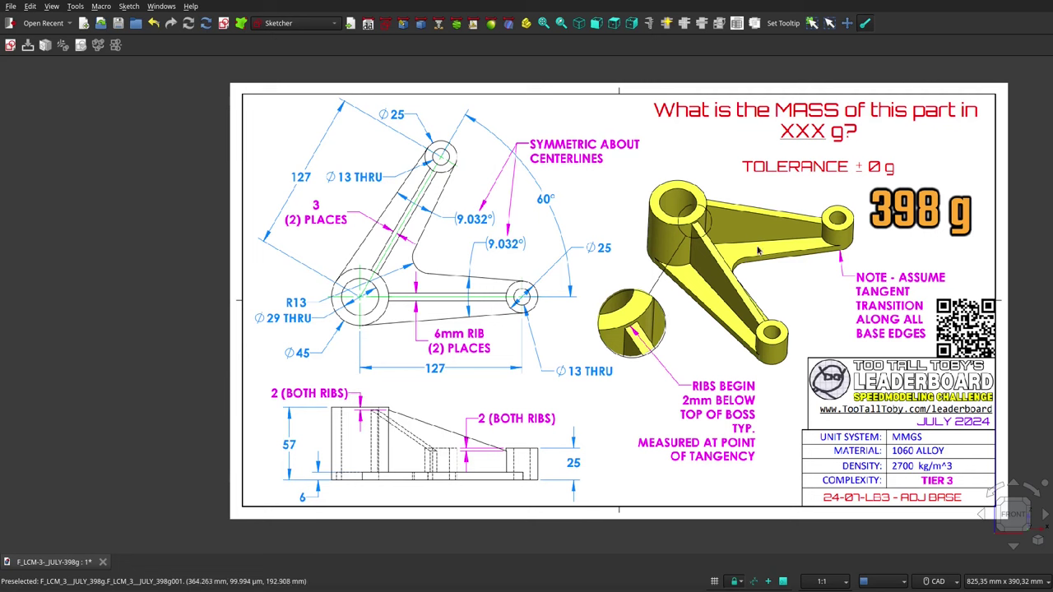
click(912, 212)
key(ctrl+0)
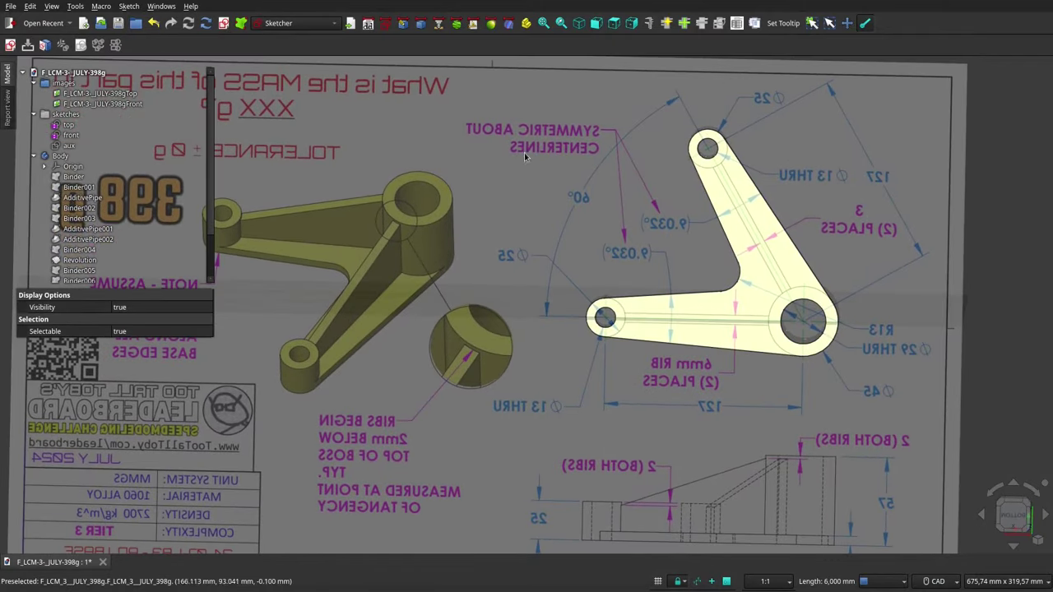
Hide the drawing images group in isometric view and orbit the standalone bracket from several angles
click(578, 23)
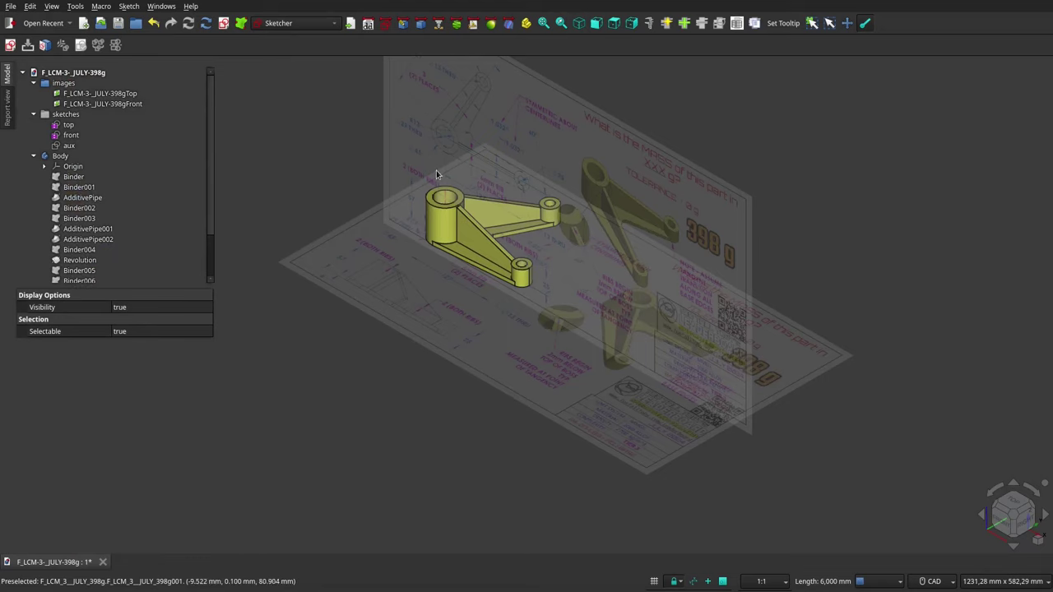
scroll(436, 170, up, 3)
click(83, 85)
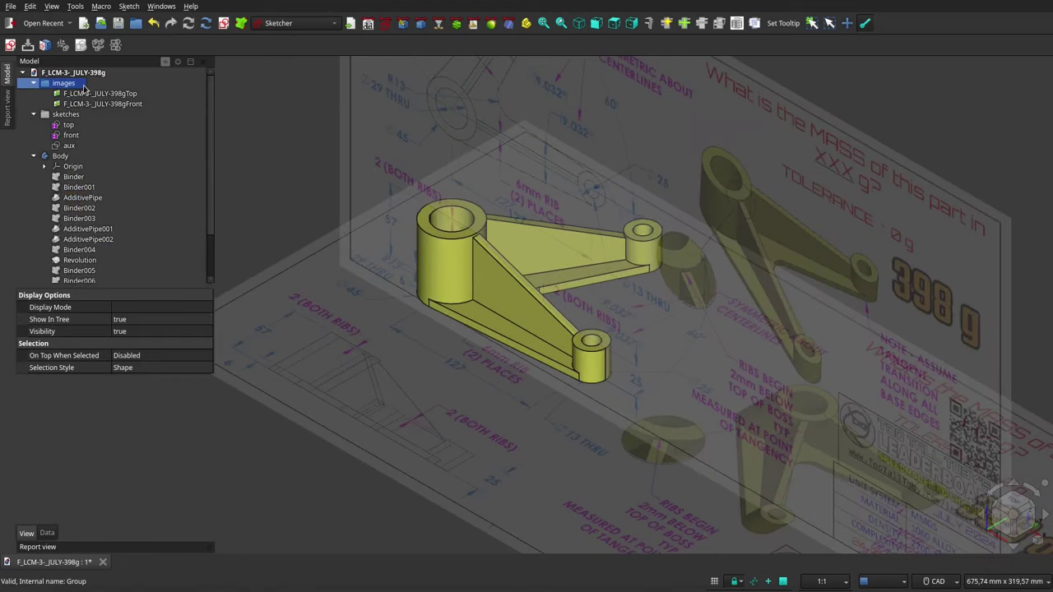
key(space)
middle_drag(623, 316, 627, 348)
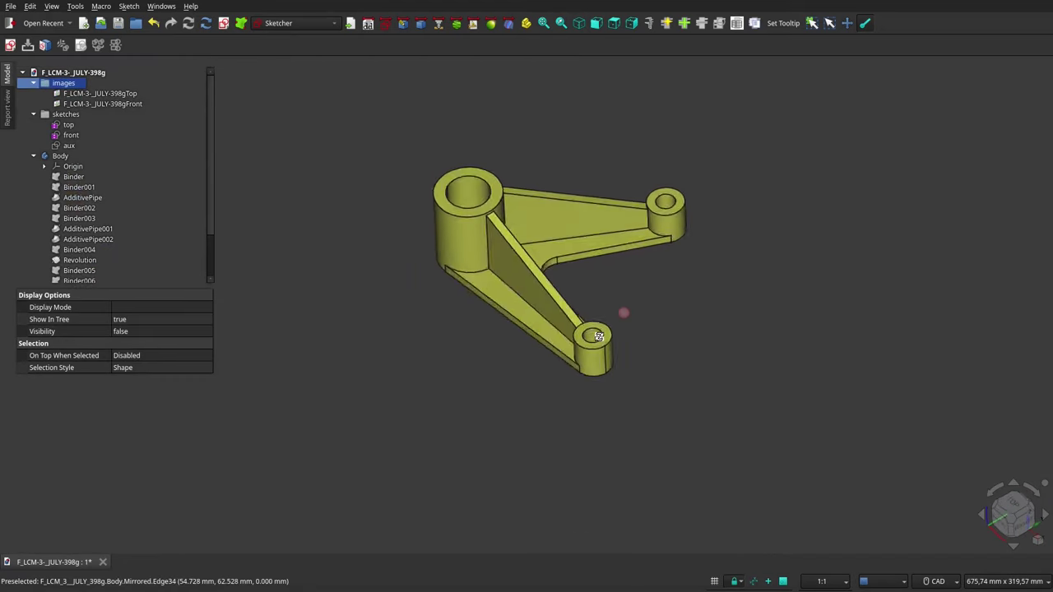
scroll(650, 379, up, 2)
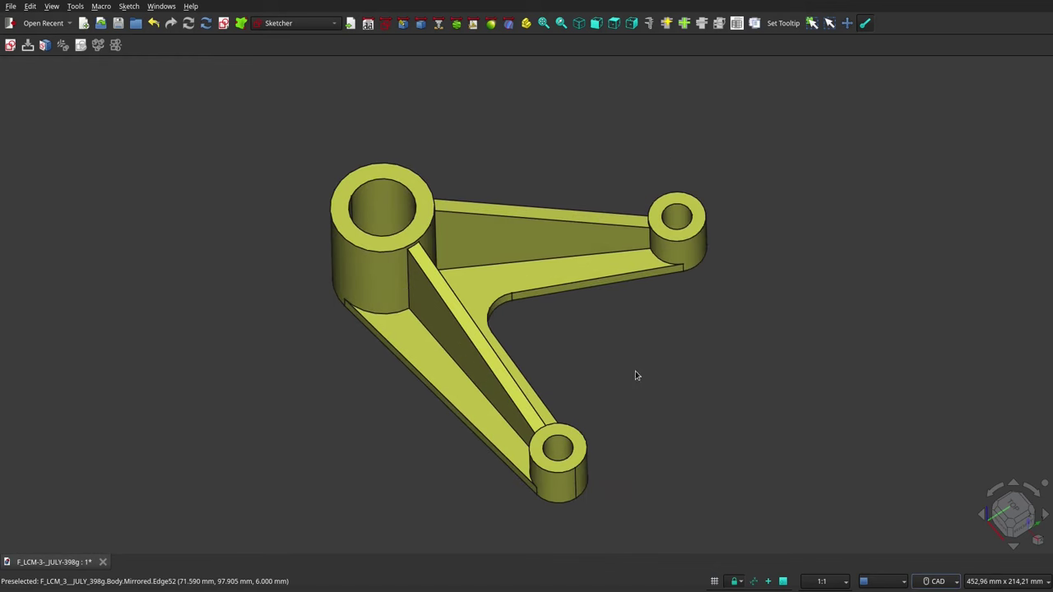
scroll(613, 312, down, 2)
scroll(576, 430, up, 2)
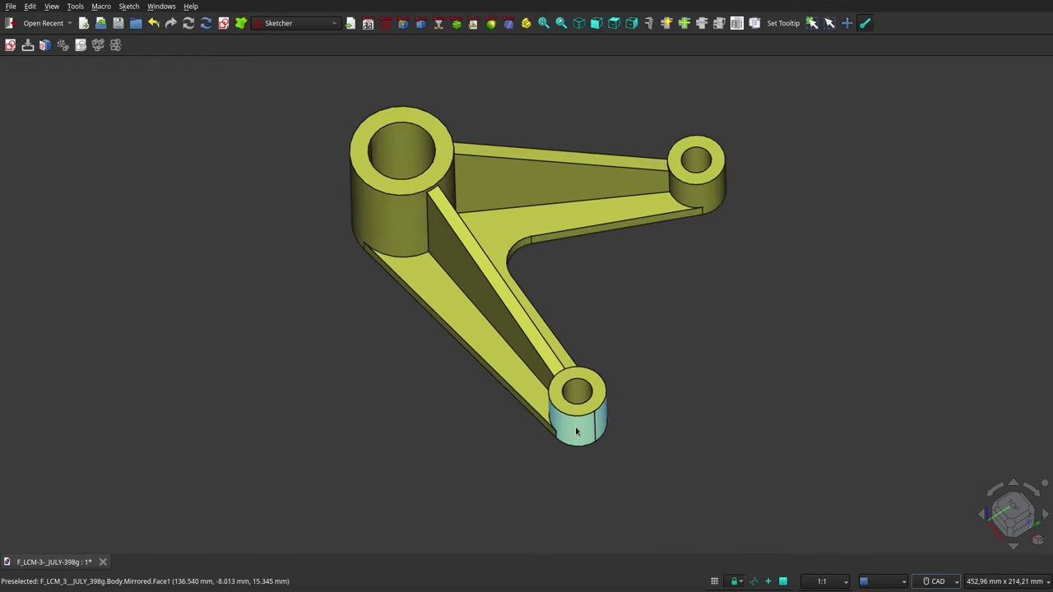
mouse_move(581, 320)
middle_down()
mouse_move(649, 262)
mouse_move(590, 301)
mouse_move(527, 306)
mouse_move(536, 328)
mouse_move(609, 329)
mouse_move(632, 291)
mouse_move(614, 151)
mouse_move(602, 288)
mouse_move(623, 305)
middle_up()
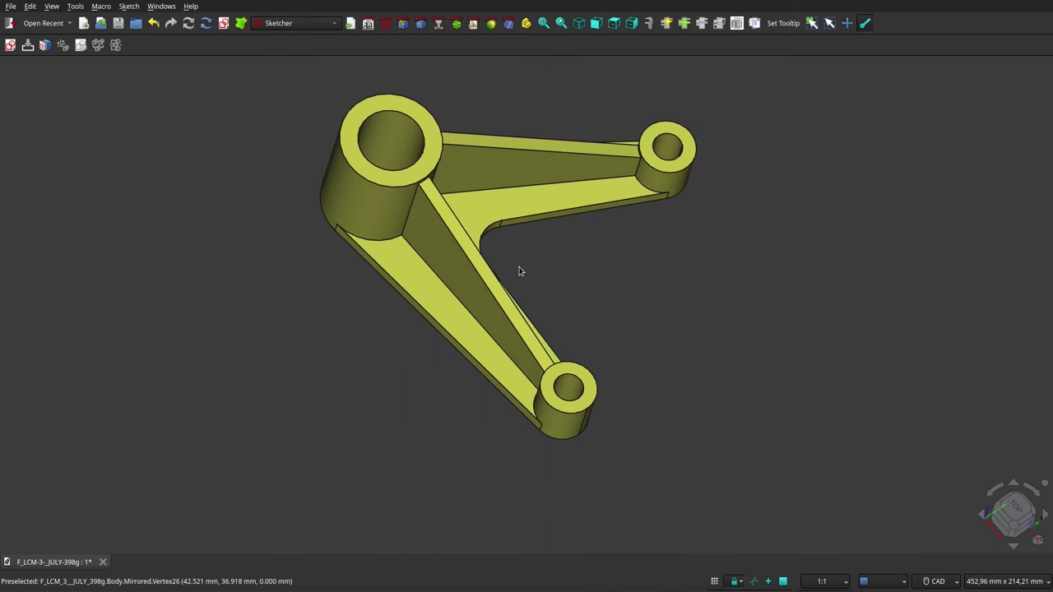
mouse_move(519, 272)
middle_down()
mouse_move(529, 249)
mouse_move(499, 303)
mouse_move(505, 159)
mouse_move(545, 179)
mouse_move(519, 127)
mouse_move(520, 228)
mouse_move(475, 235)
mouse_move(482, 264)
middle_up()
right_click(487, 268)
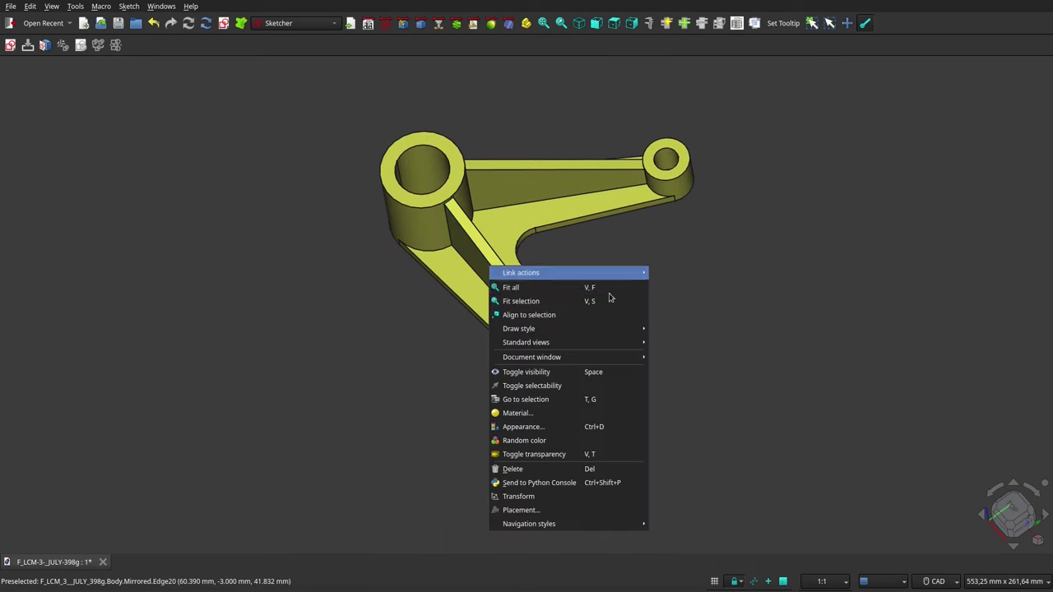
click(644, 244)
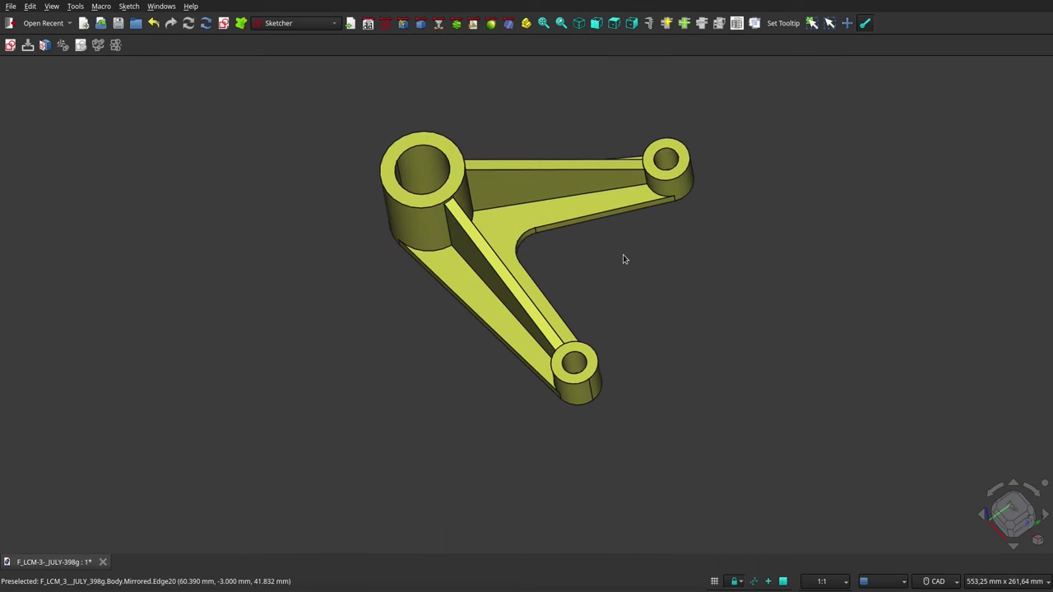
click(584, 24)
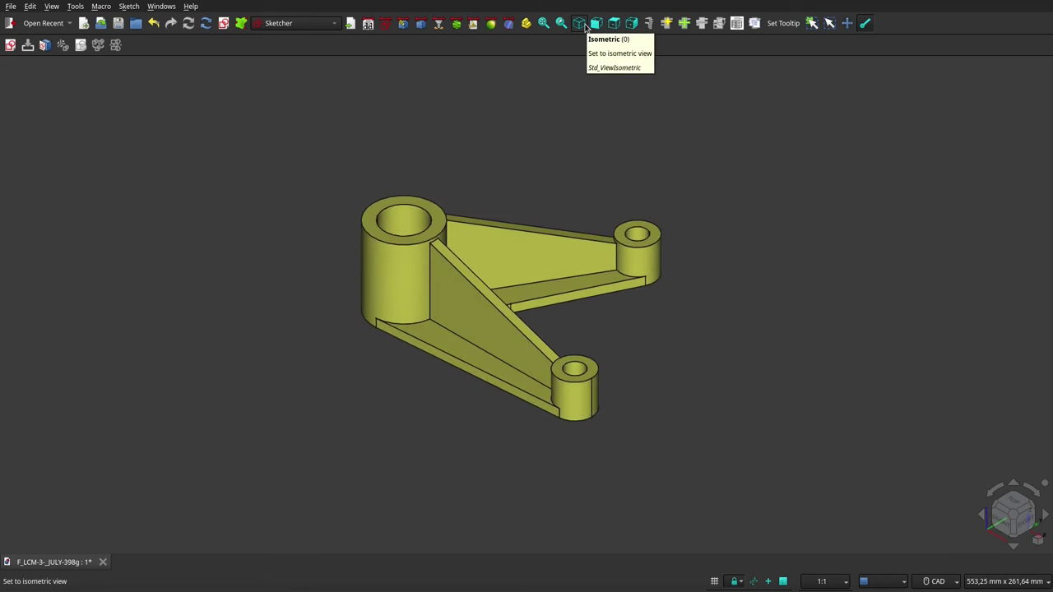
click(1045, 485)
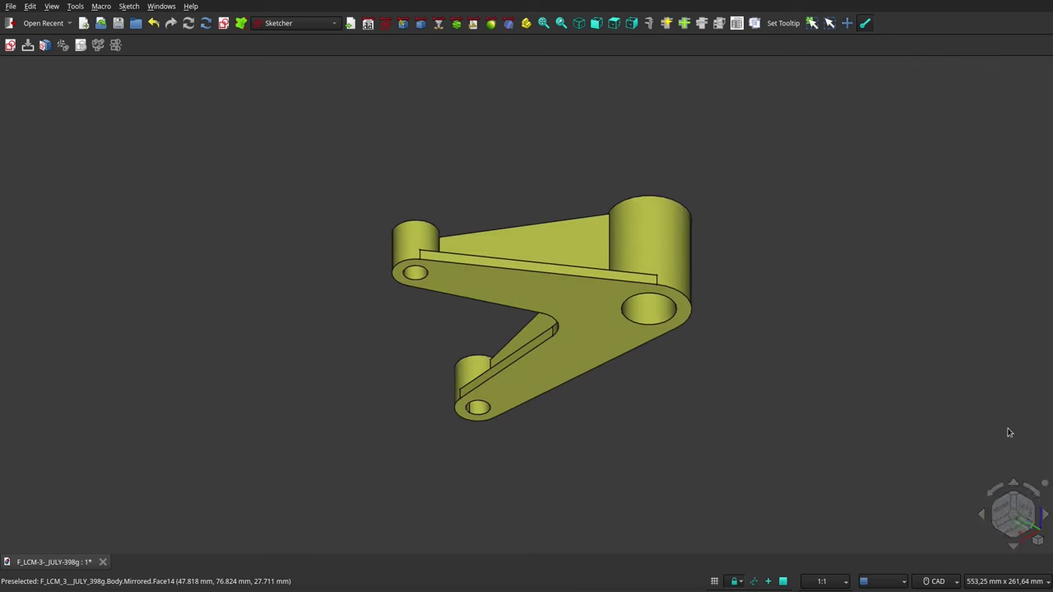
click(595, 24)
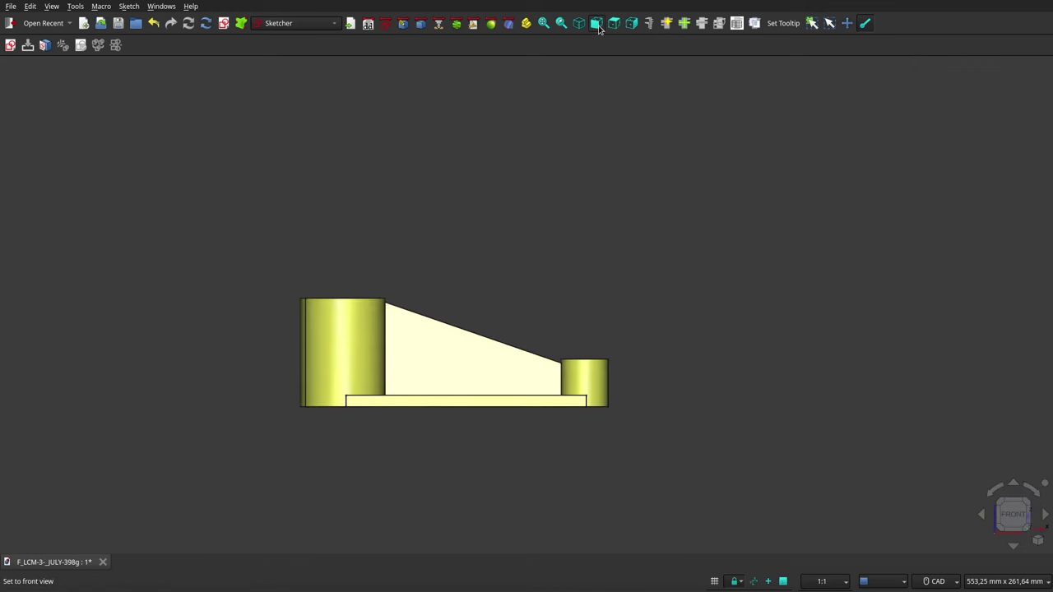
click(1044, 487)
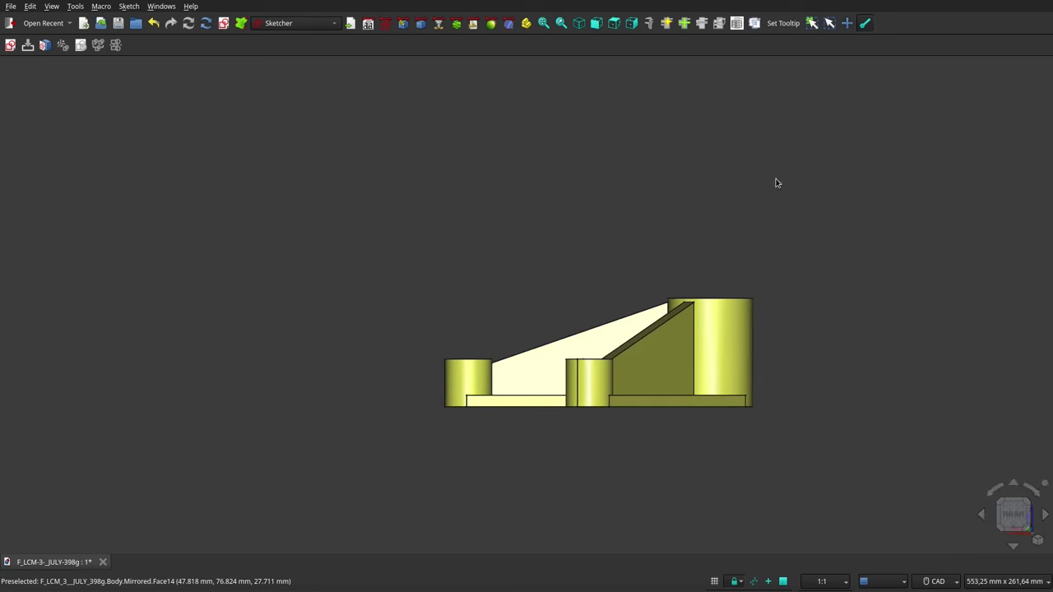
click(632, 23)
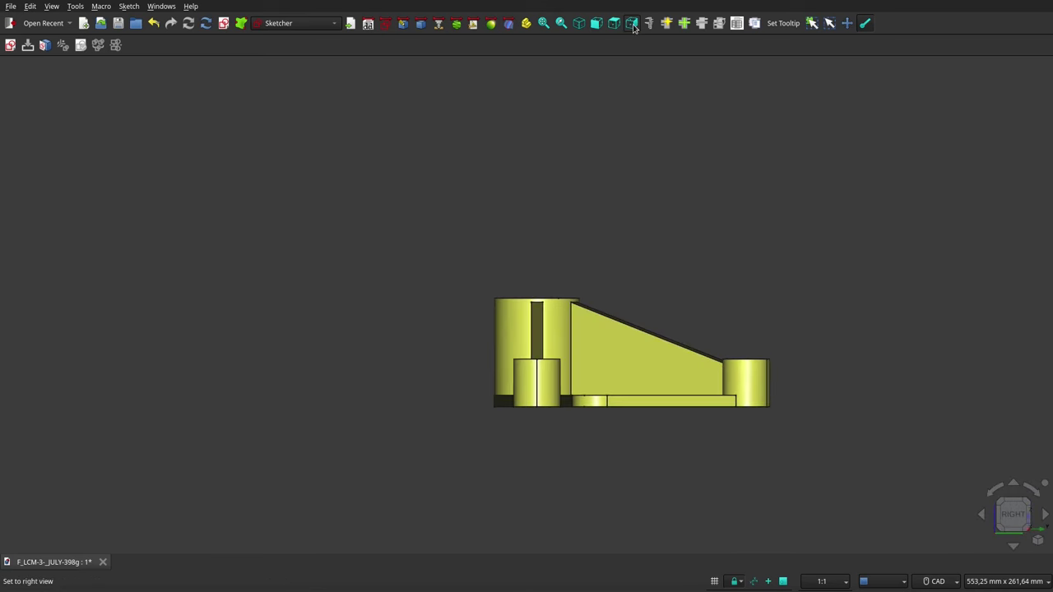
click(1045, 486)
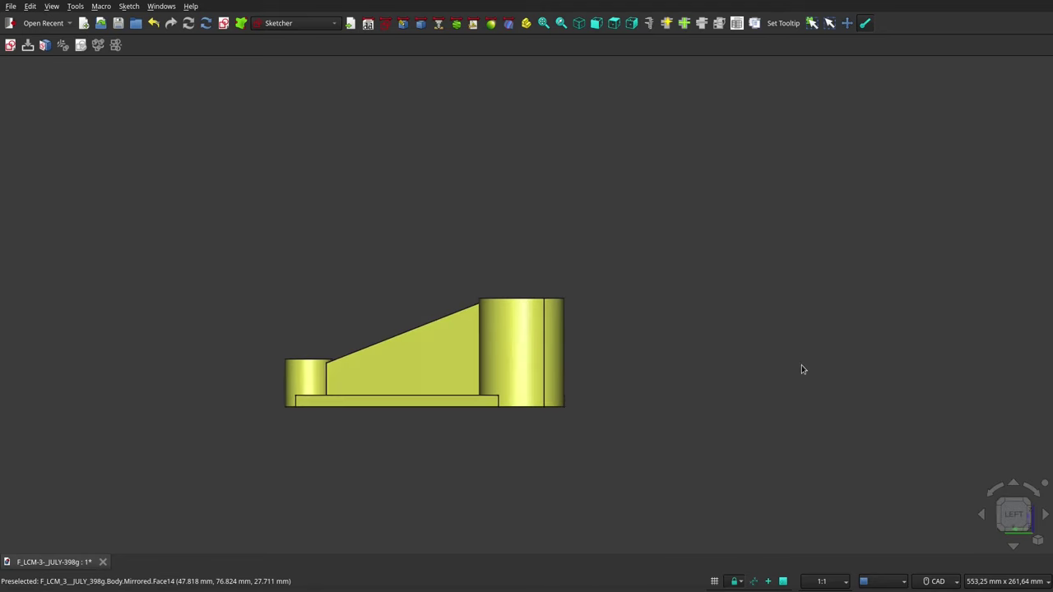
key(2)
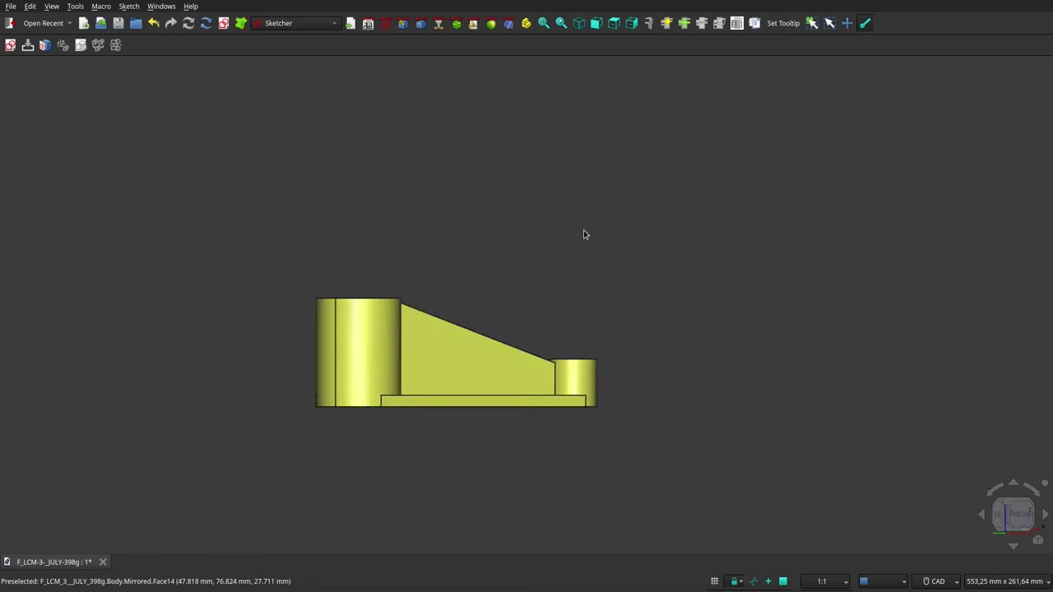
key(4)
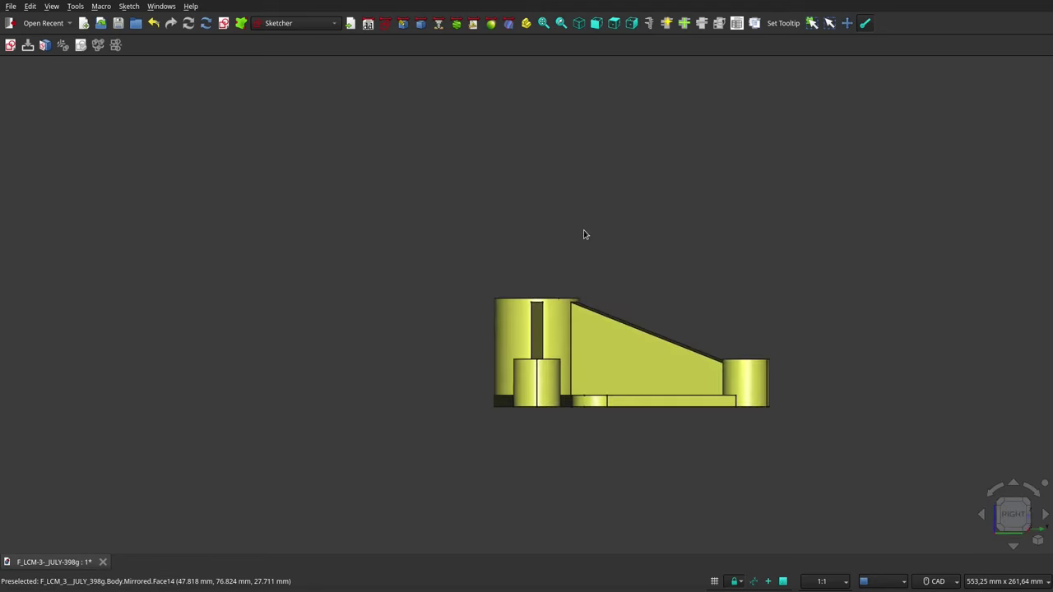
key(6)
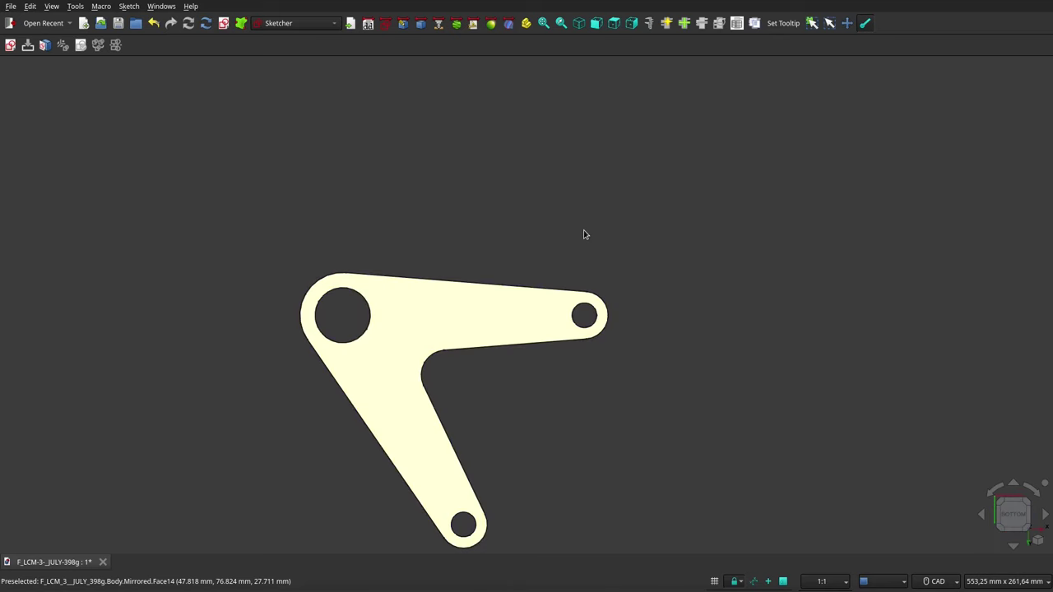
mouse_move(579, 202)
middle_down()
mouse_move(590, 188)
mouse_move(587, 254)
mouse_move(651, 261)
mouse_move(639, 280)
mouse_move(507, 278)
mouse_move(463, 101)
mouse_move(477, 105)
mouse_move(515, 176)
mouse_move(623, 230)
mouse_move(639, 289)
mouse_move(576, 308)
mouse_move(503, 310)
mouse_move(447, 294)
mouse_move(423, 252)
mouse_move(442, 225)
mouse_move(545, 235)
mouse_move(578, 244)
mouse_move(586, 263)
mouse_move(583, 221)
mouse_move(510, 93)
mouse_move(571, 206)
mouse_move(606, 226)
mouse_move(678, 233)
middle_up()
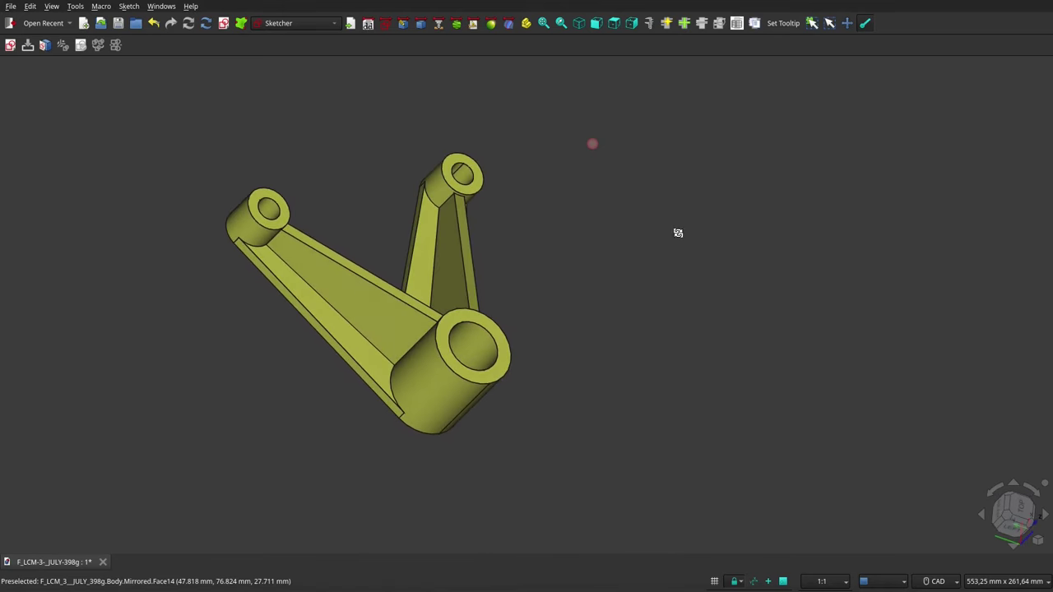